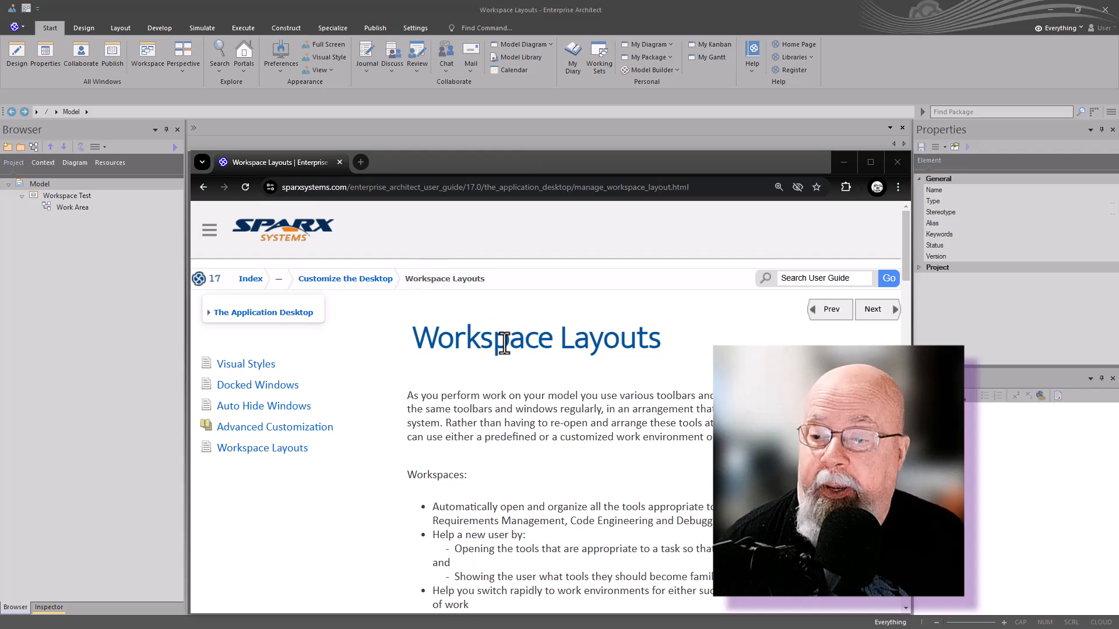
# Skim the Workspace Layouts page of the user guide, including its picture of the available workspaces.
pyautogui.scroll(-2, 513, 360)
pyautogui.scroll(-5, 514, 360)
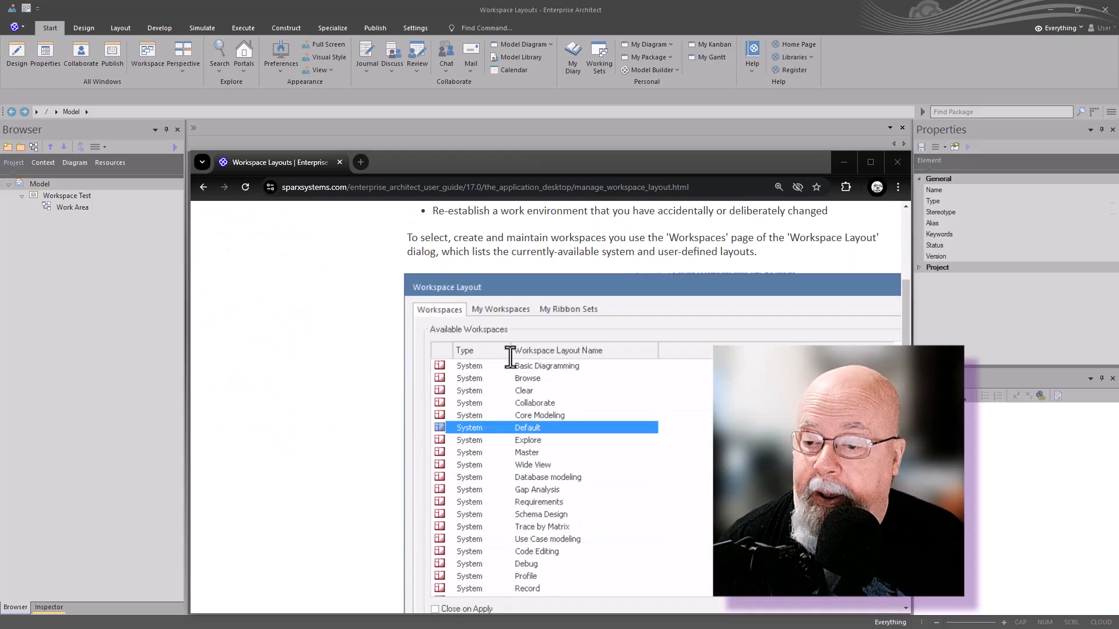
pyautogui.scroll(8, 510, 358)
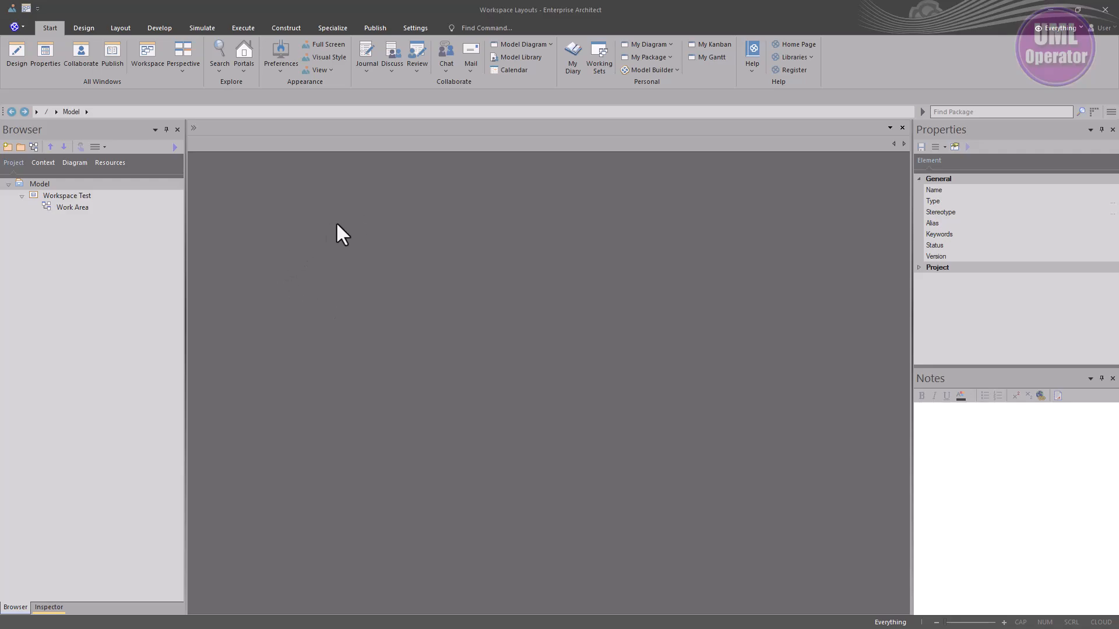
# Open the Work Area diagram from the Workspace Test package.
pyautogui.click(61, 198)
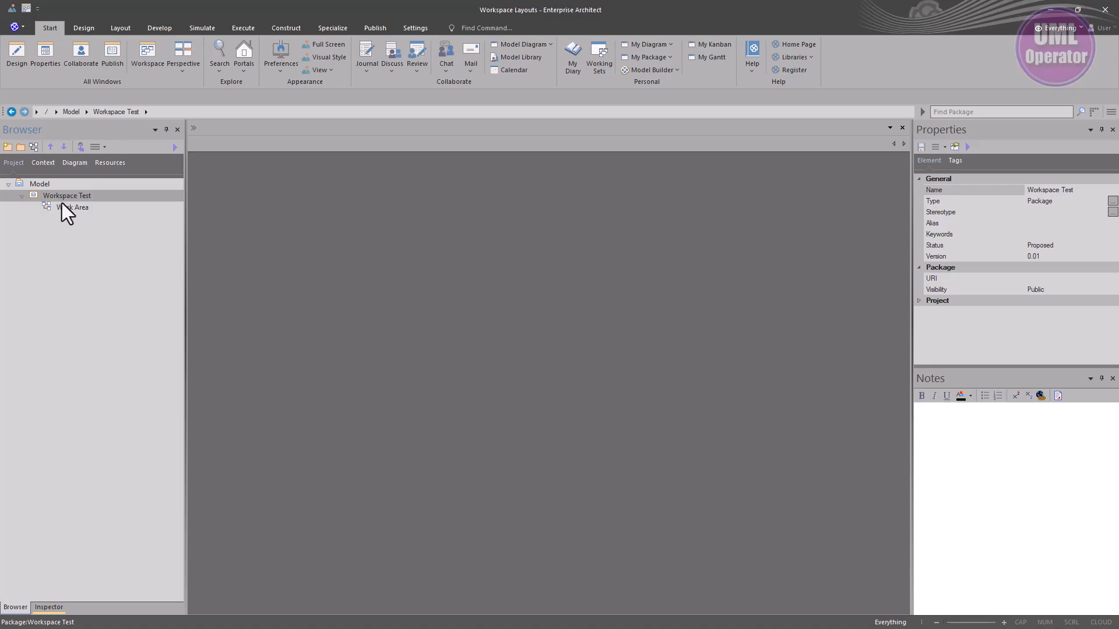
pyautogui.click(65, 209)
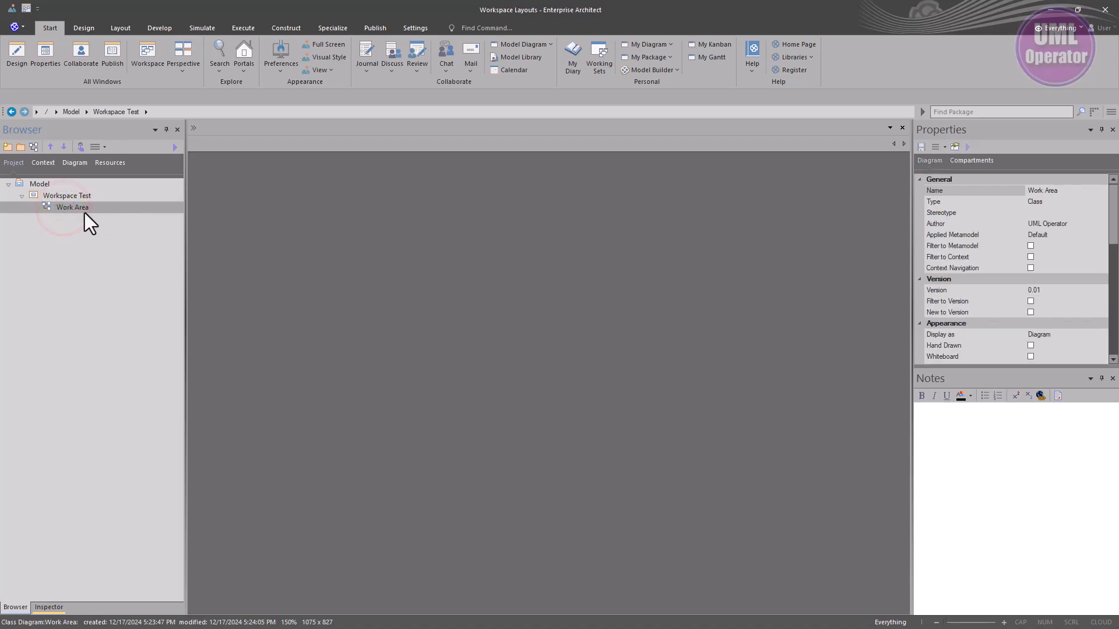
pyautogui.doubleClick(67, 208)
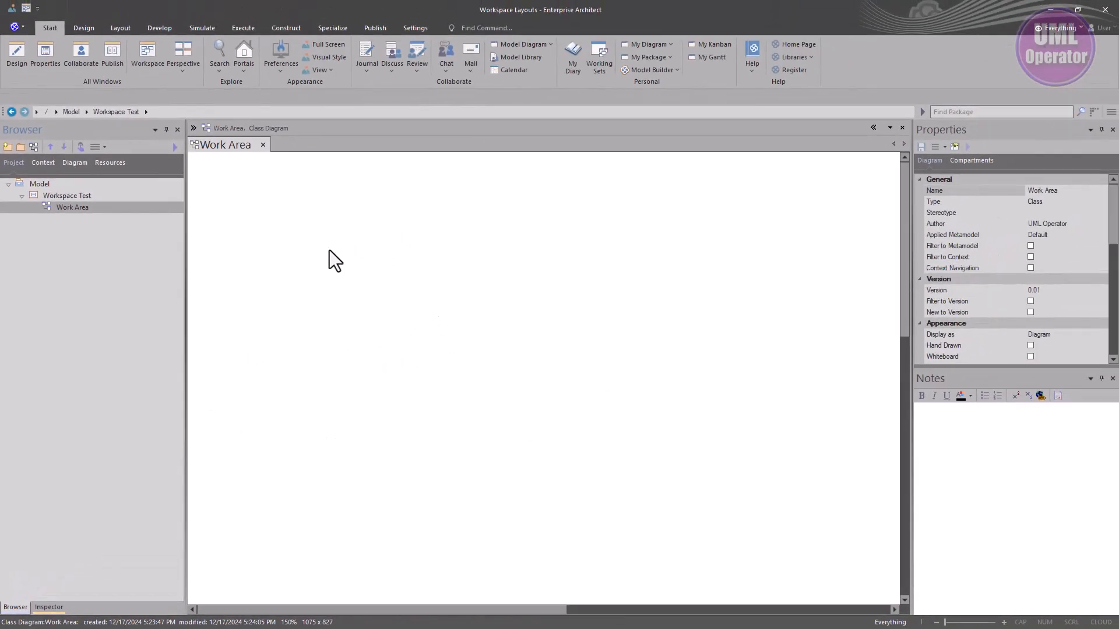
# View the General preferences and close the dialog without making changes.
pyautogui.click(279, 56)
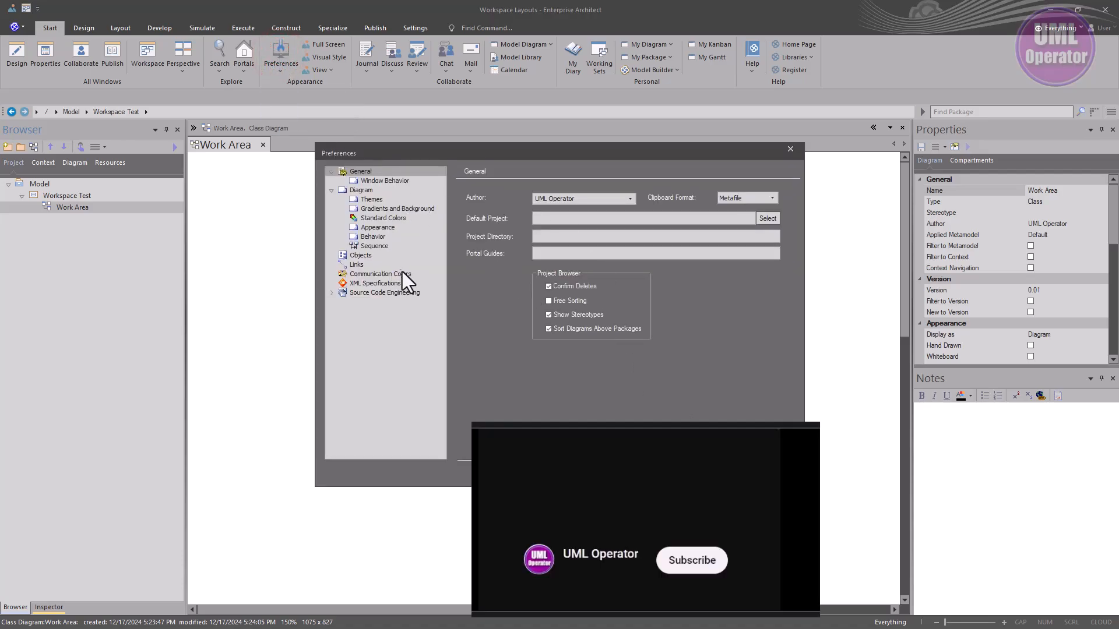
pyautogui.click(723, 473)
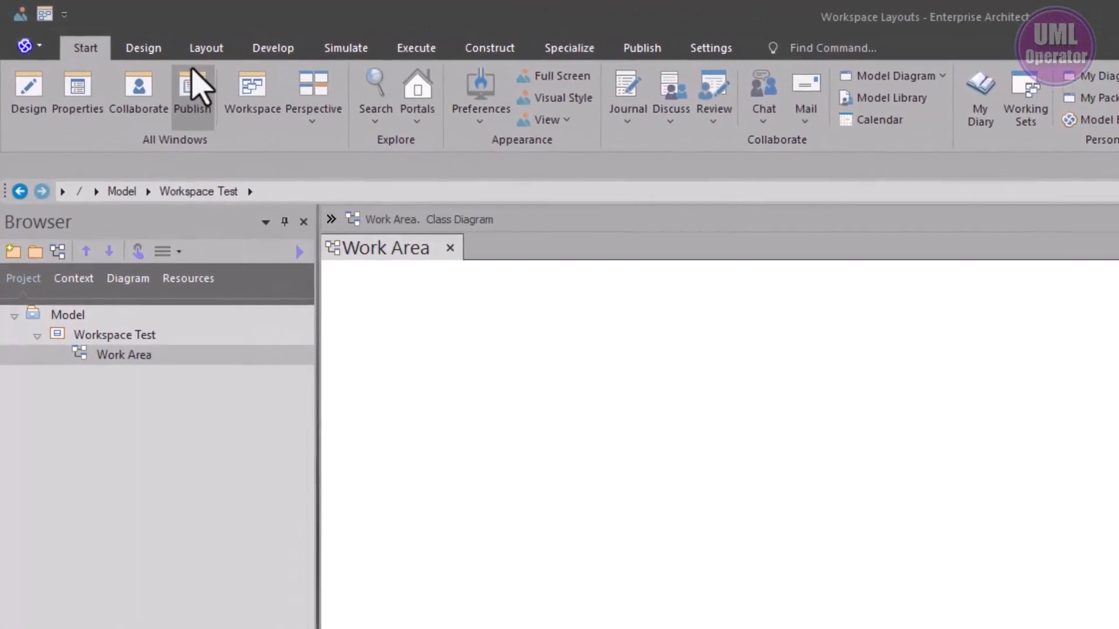
# Apply the Default workspace layout from the Design & Construct group.
pyautogui.click(85, 51)
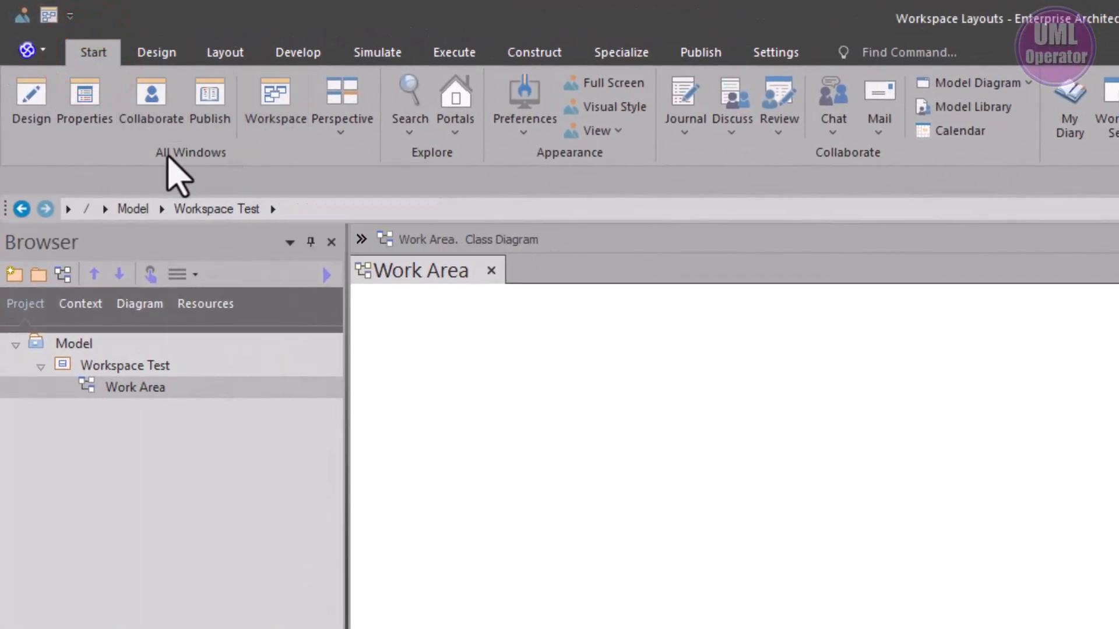
pyautogui.click(261, 106)
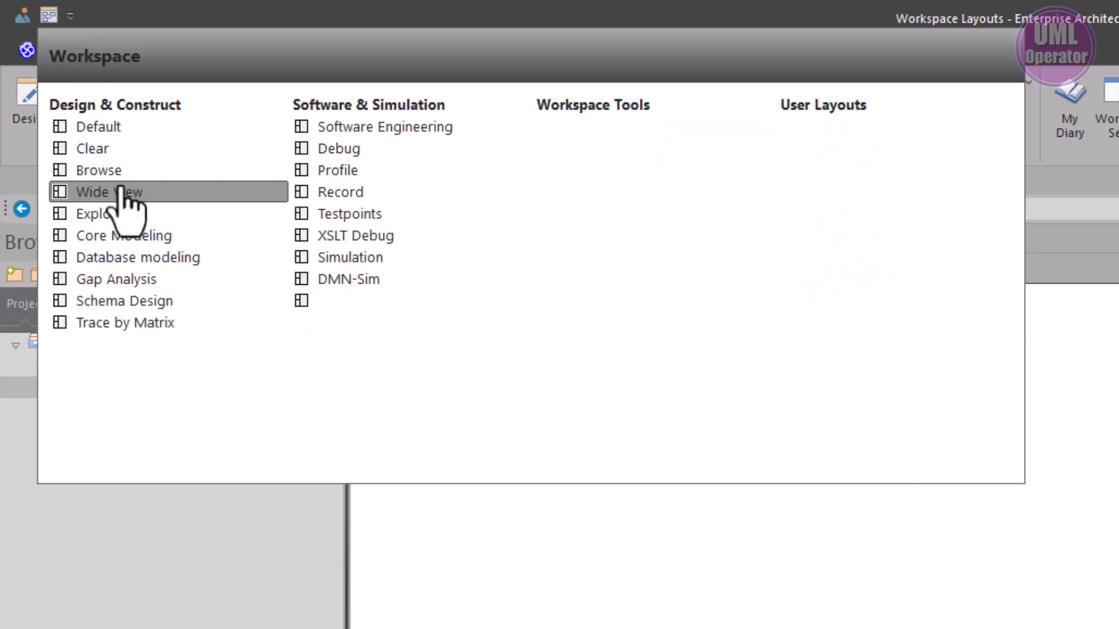
pyautogui.click(124, 135)
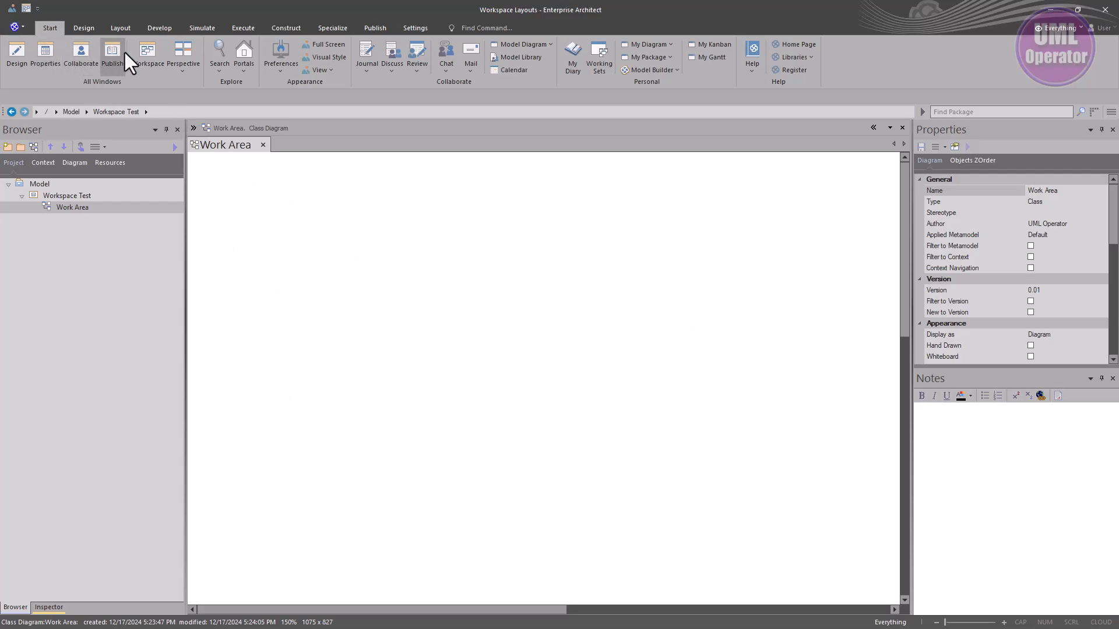
# Apply the Clear workspace layout and bring up the diagram's list of insertable elements, dismissing it without adding anything.
pyautogui.click(151, 51)
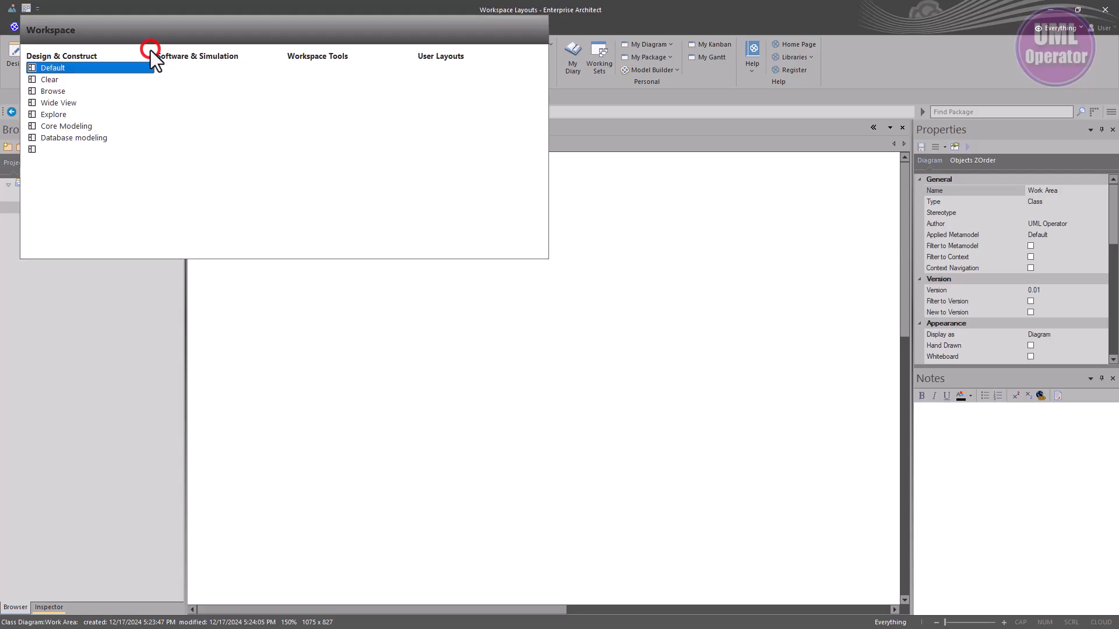
pyautogui.click(70, 82)
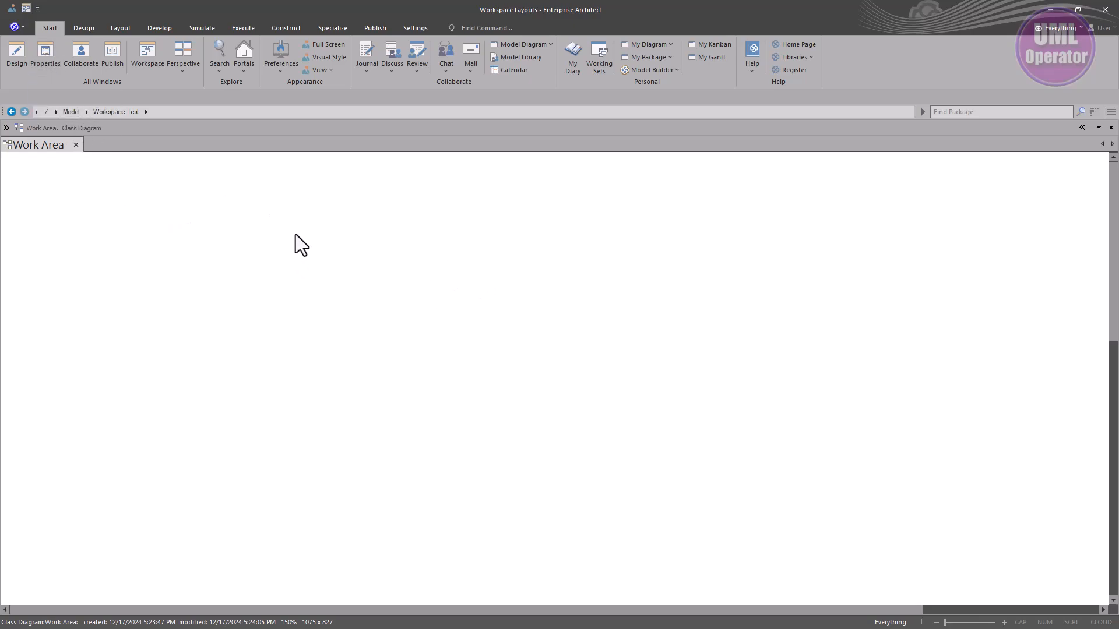
pyautogui.press('space')
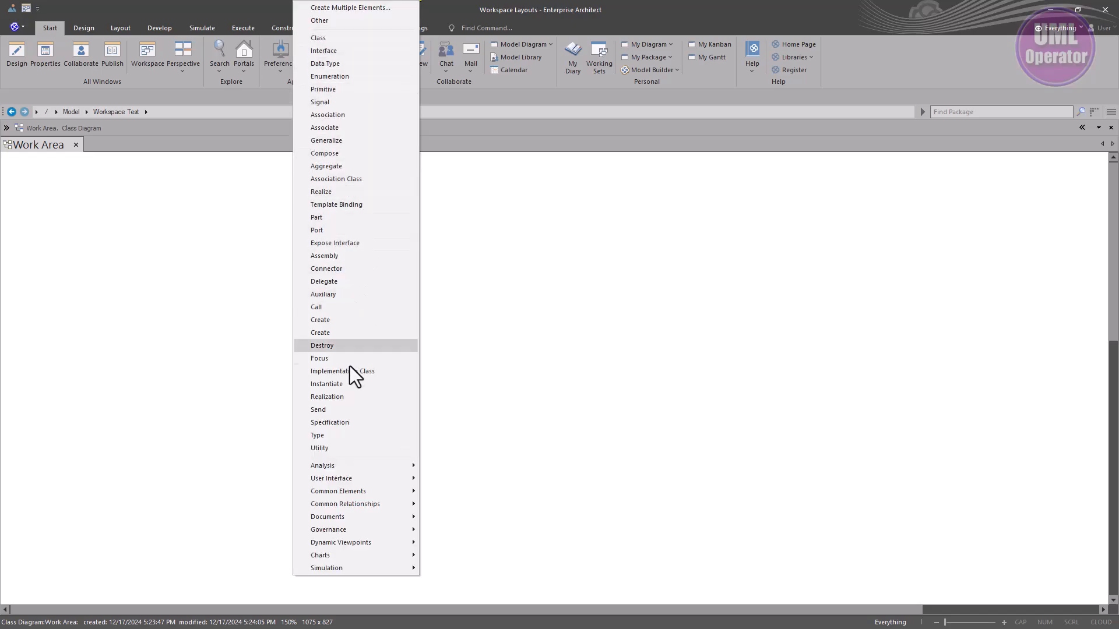
pyautogui.click(176, 213)
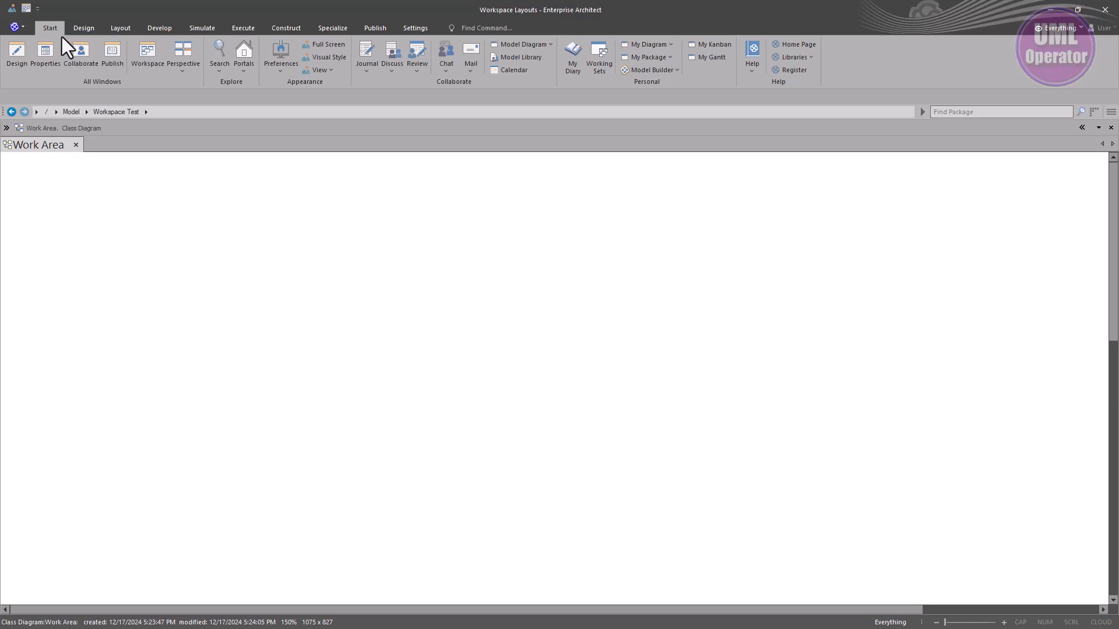
# Apply the Browse workspace layout, view its Inspector and Focus windows, and return to the Browser window.
pyautogui.click(141, 59)
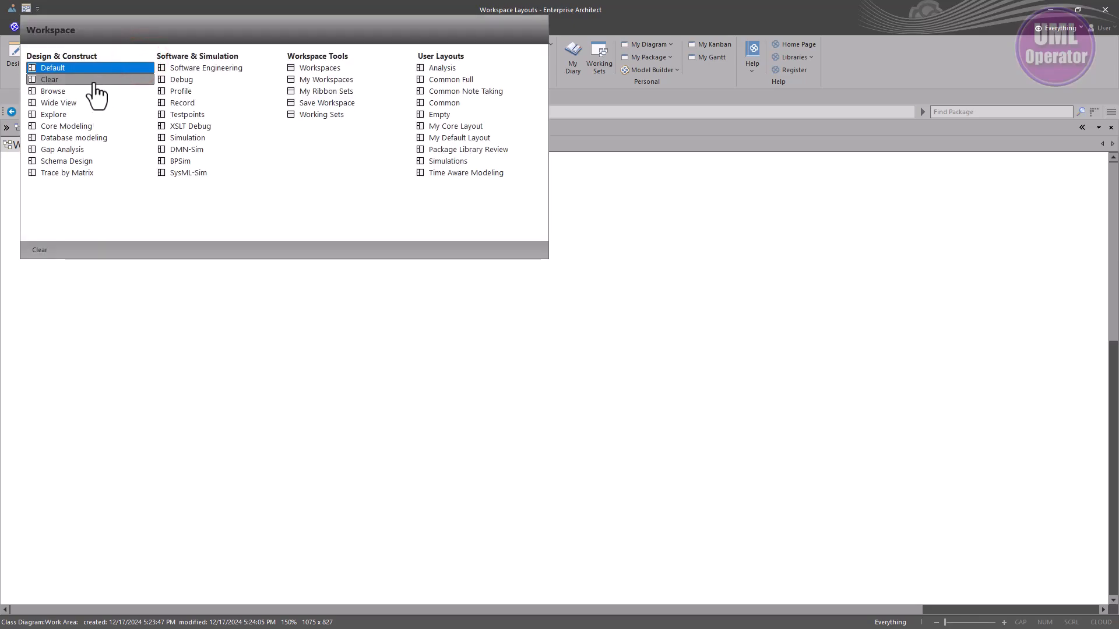
pyautogui.click(86, 91)
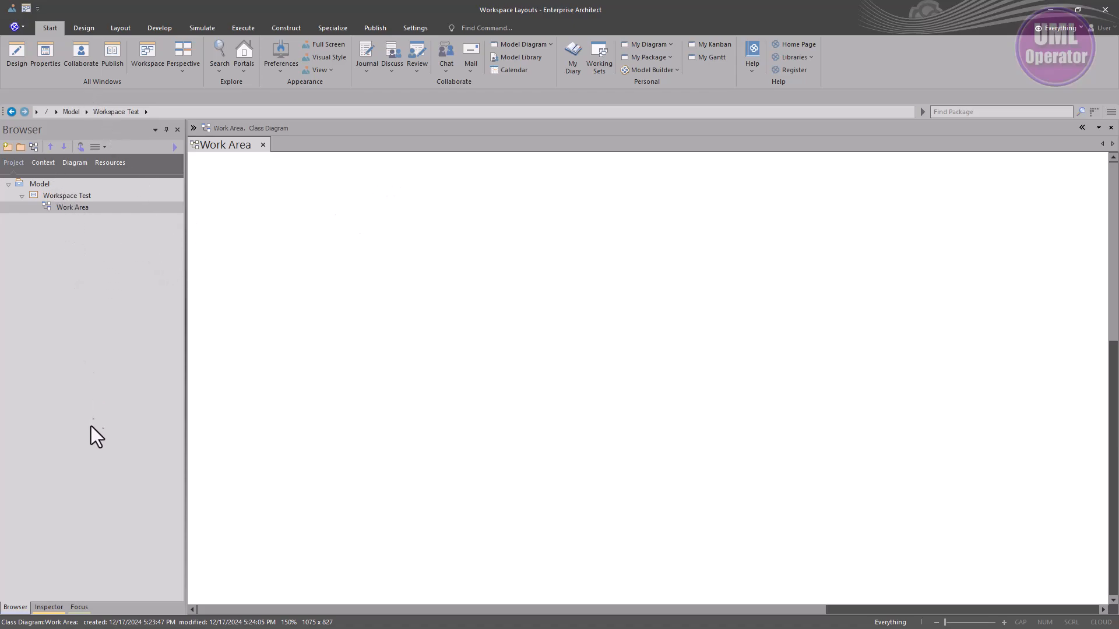
pyautogui.click(46, 606)
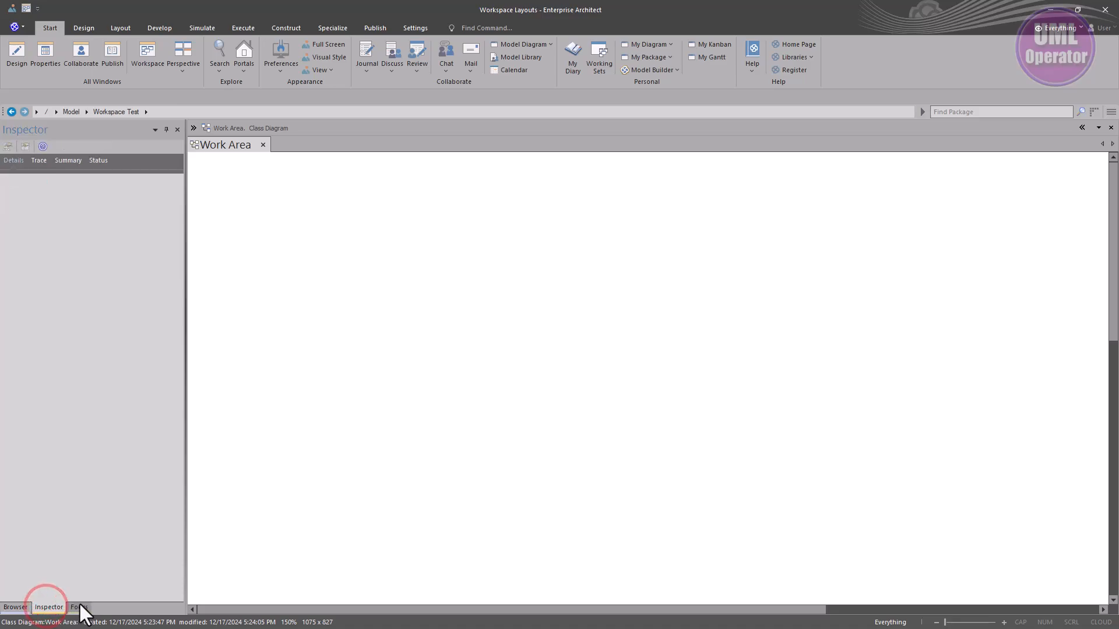
pyautogui.click(79, 606)
pyautogui.click(15, 606)
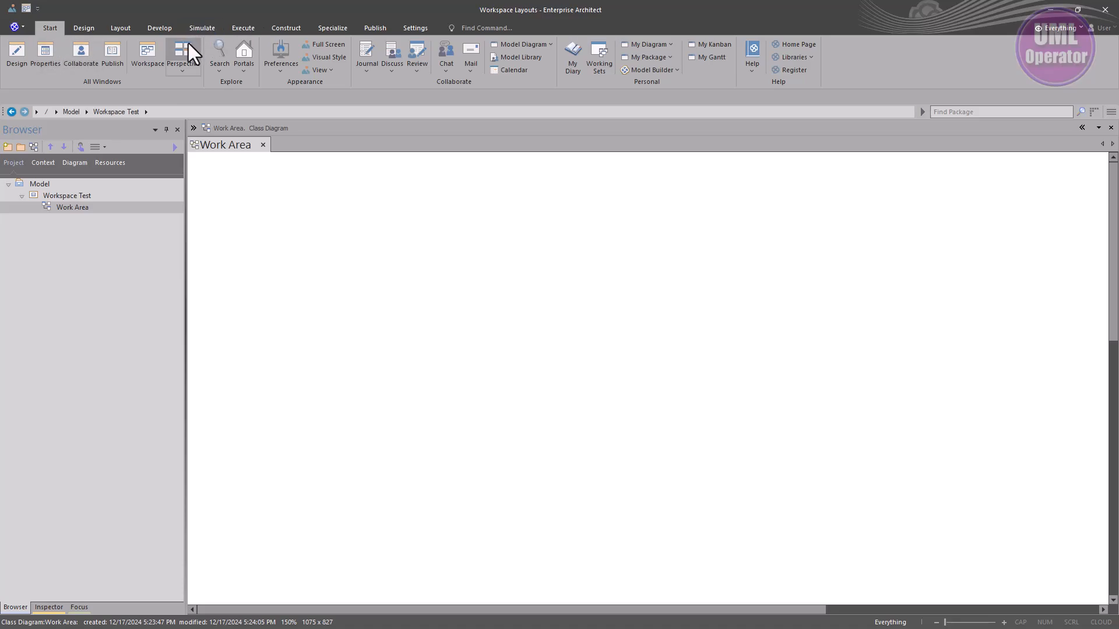
# Apply the Wide View workspace layout and peek at the auto-hidden windows on both sides of the diagram.
pyautogui.click(155, 49)
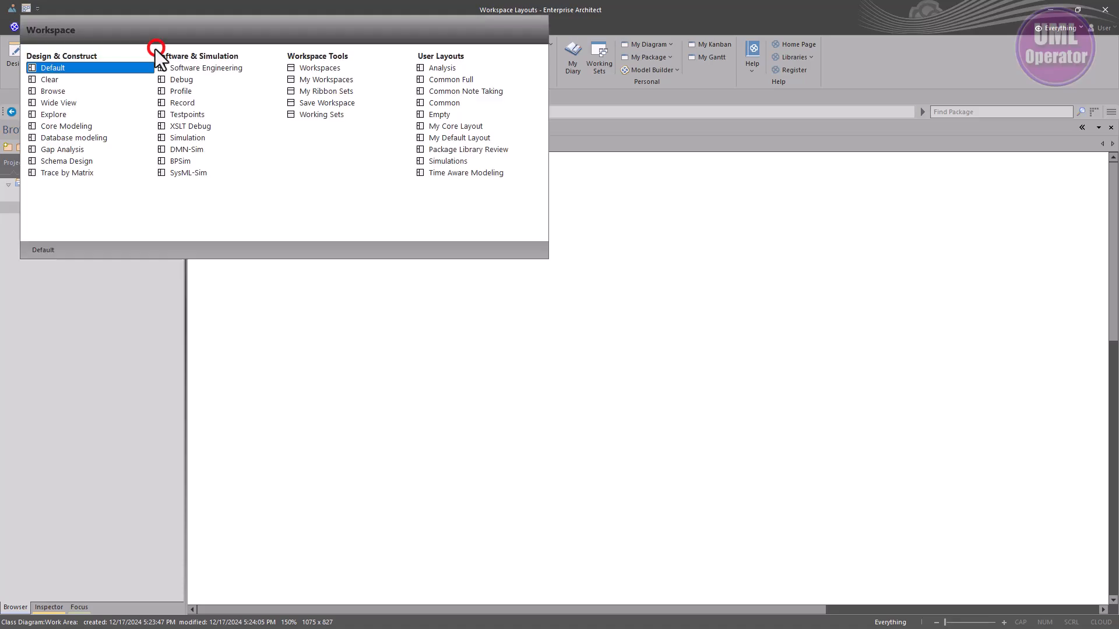
pyautogui.click(74, 105)
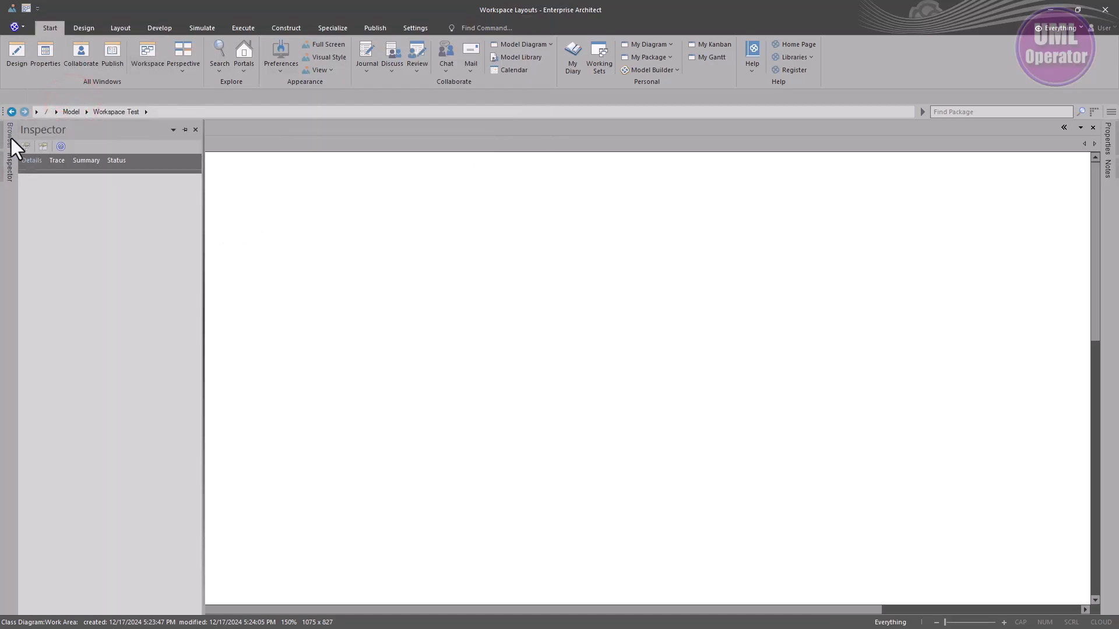
pyautogui.moveTo(10, 138)
pyautogui.moveTo(1109, 142)
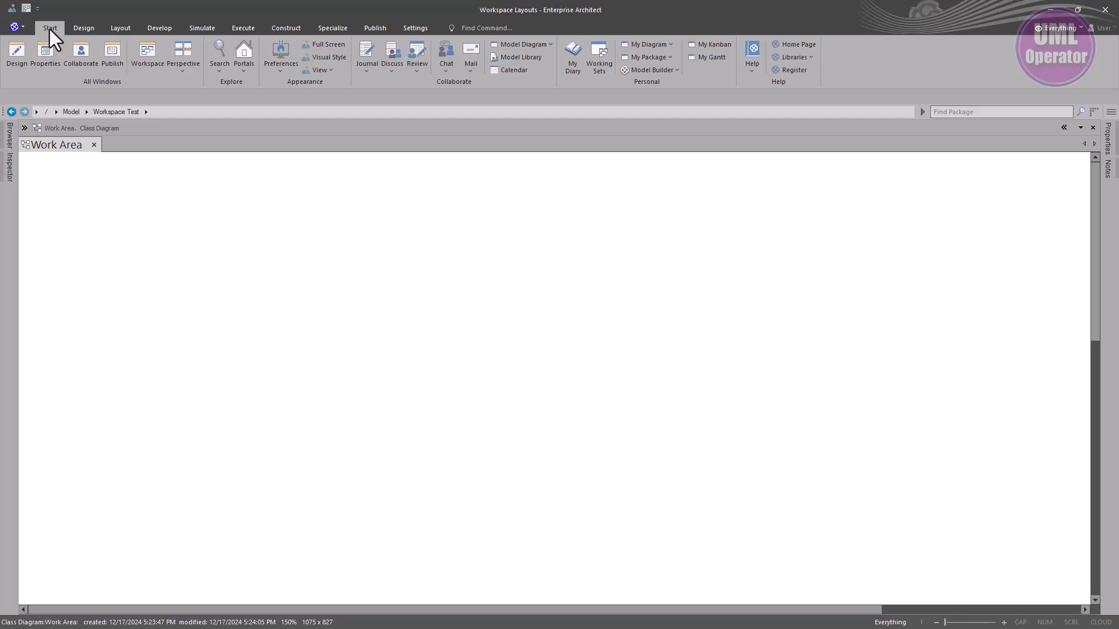
# Apply the Gap Analysis workspace layout, followed by the Simulation workspace layout.
pyautogui.click(144, 57)
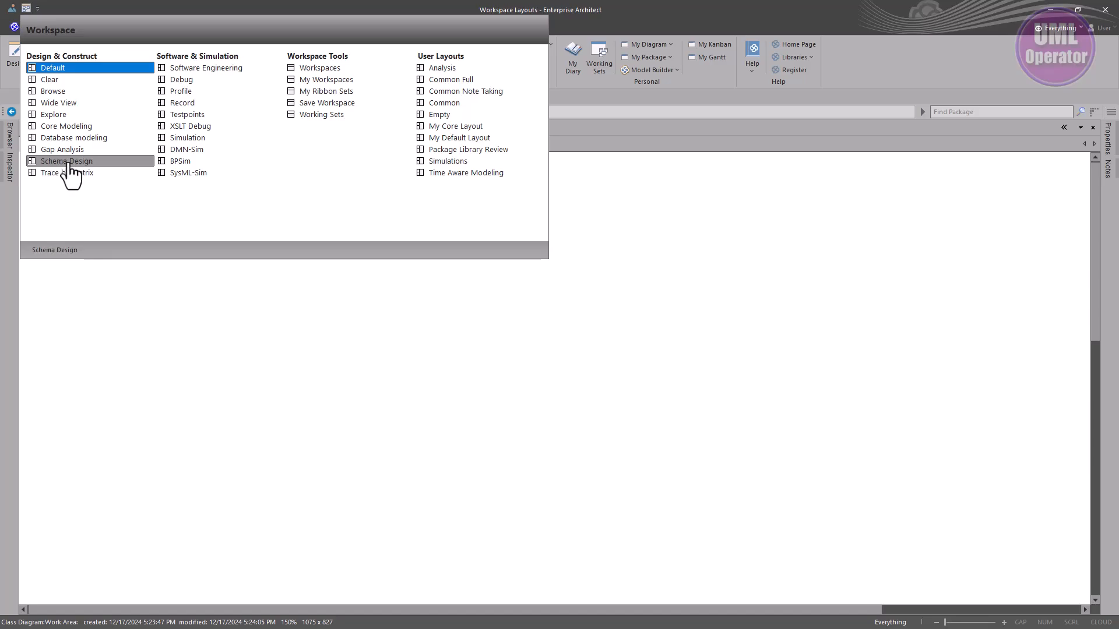
pyautogui.click(67, 151)
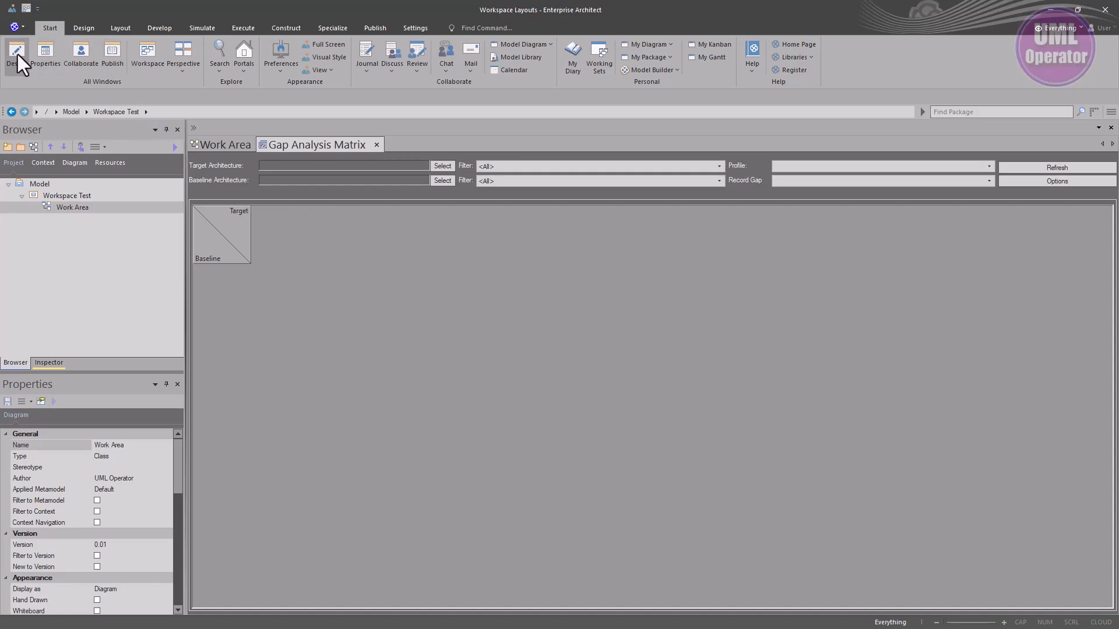
pyautogui.click(153, 55)
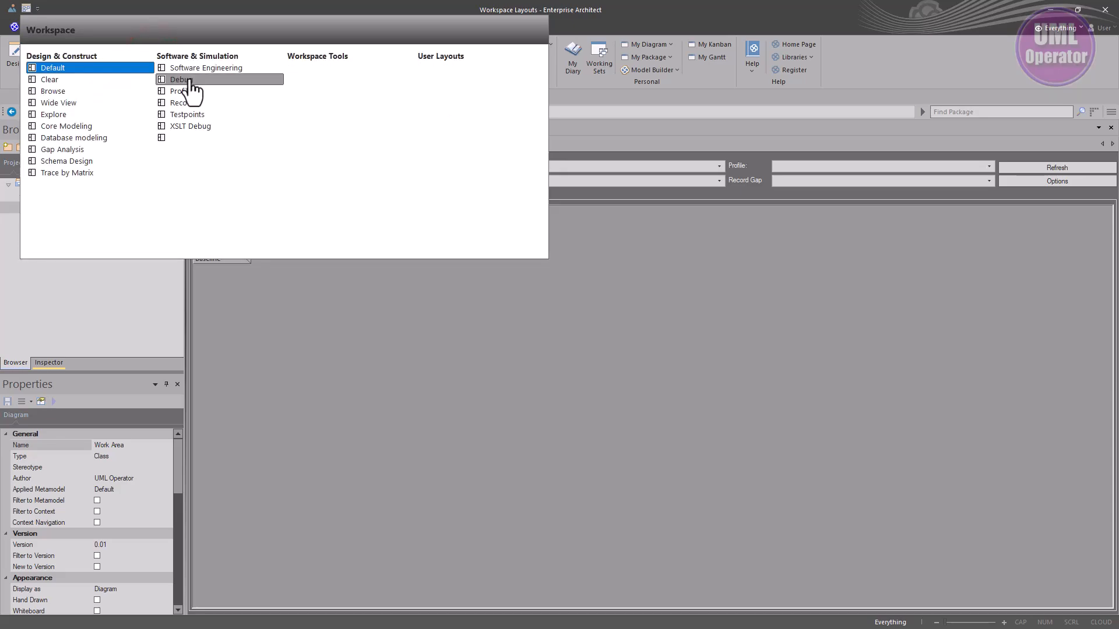
pyautogui.click(186, 138)
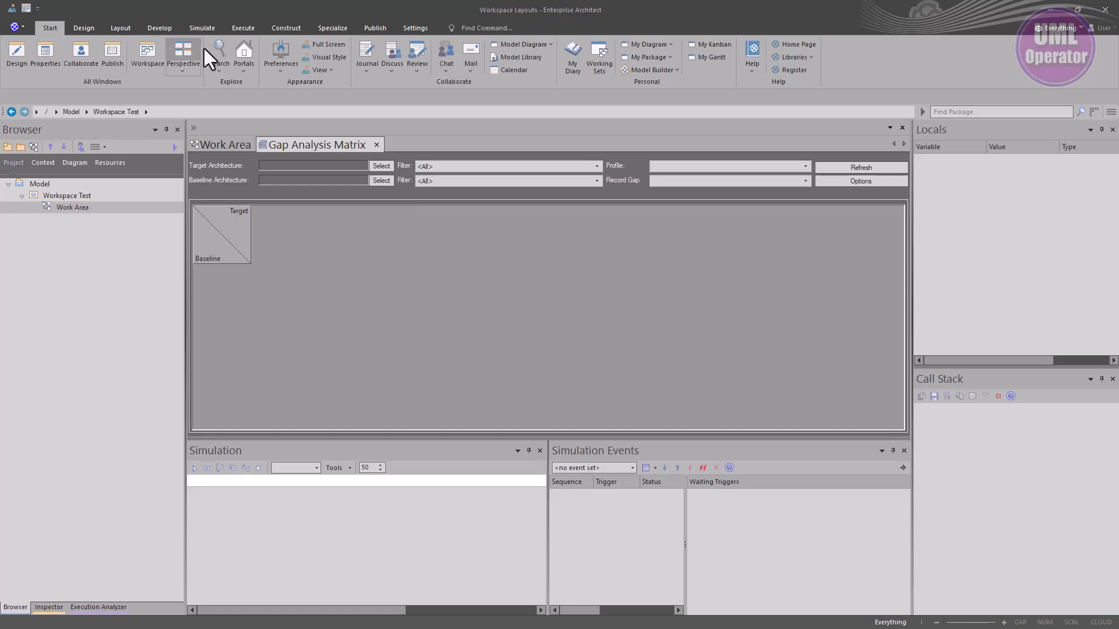
# Switch back to the Default workspace layout and close the Gap Analysis Matrix view.
pyautogui.click(146, 58)
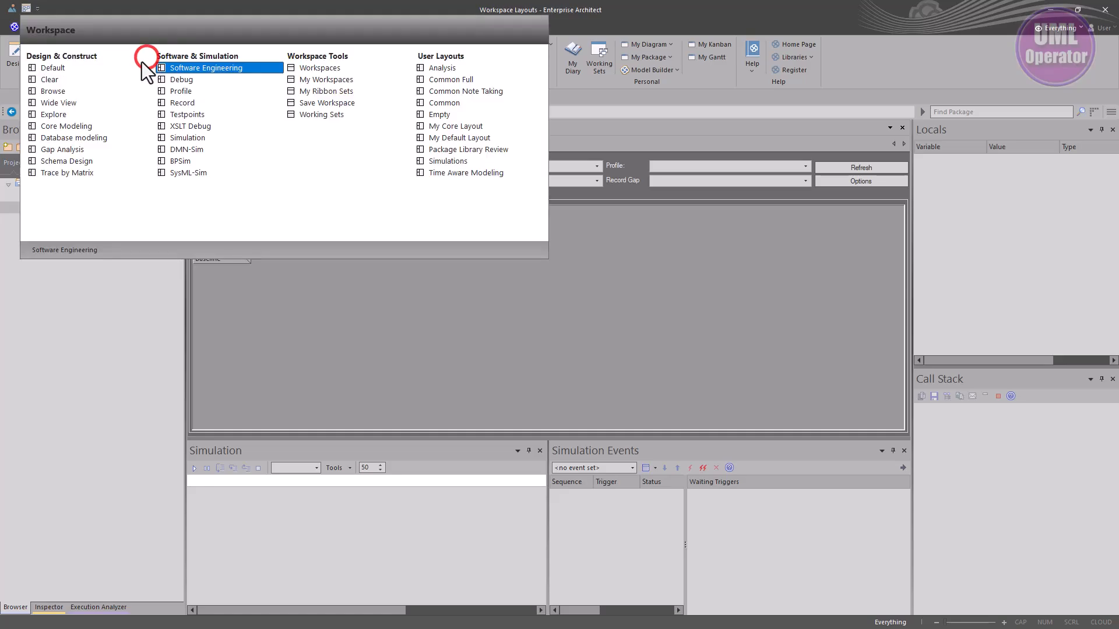
pyautogui.click(57, 68)
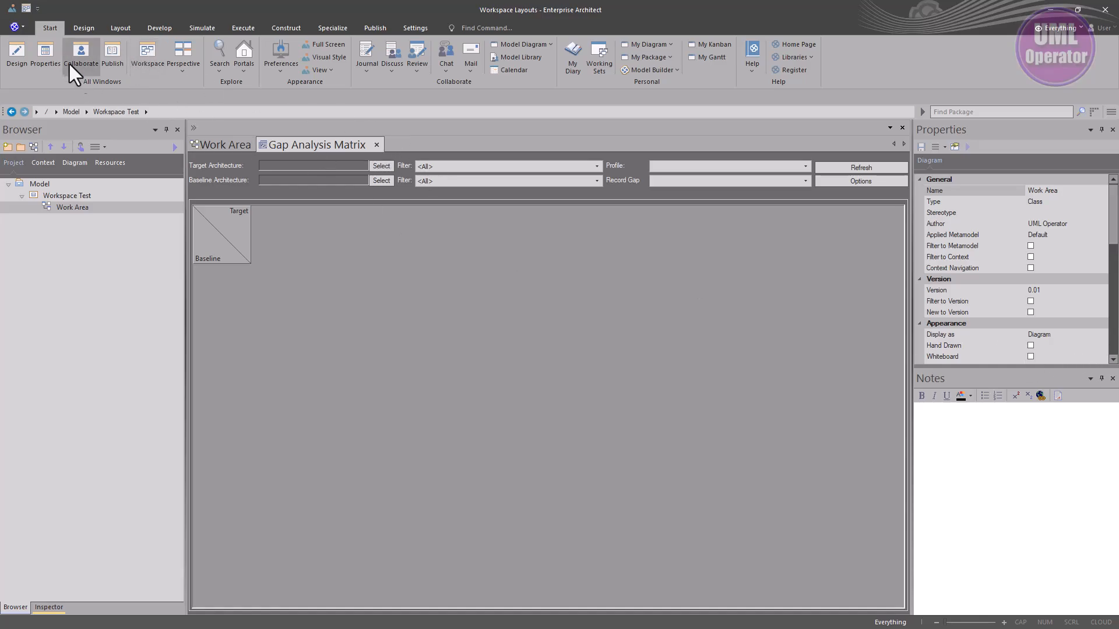
pyautogui.click(376, 146)
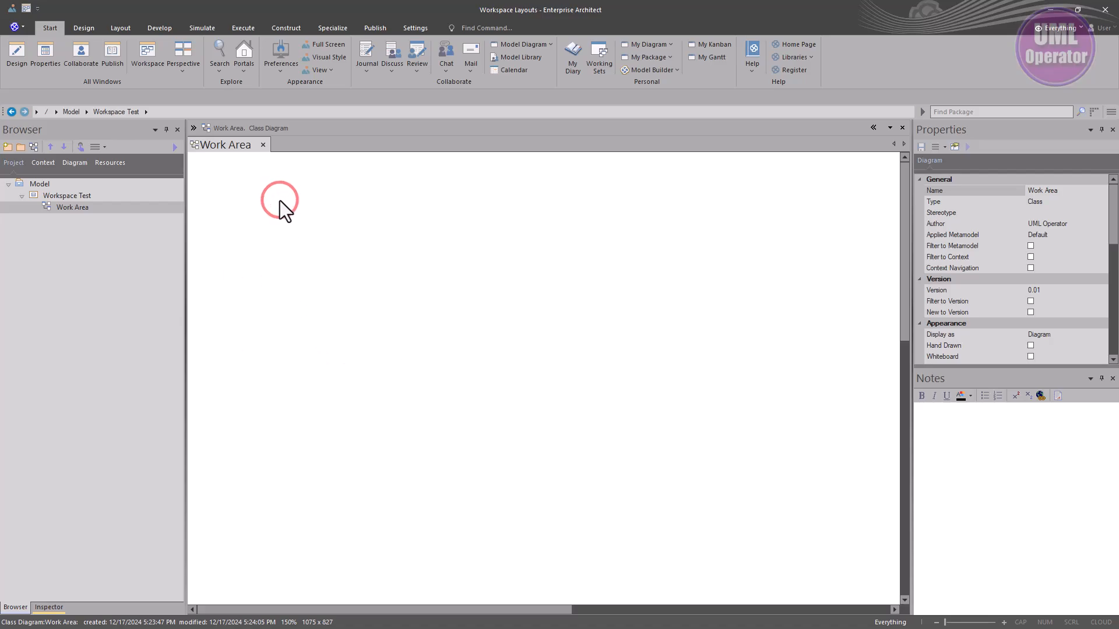
# Add a Class element with its default name to the upper-left area of the Work Area diagram.
pyautogui.press('space')
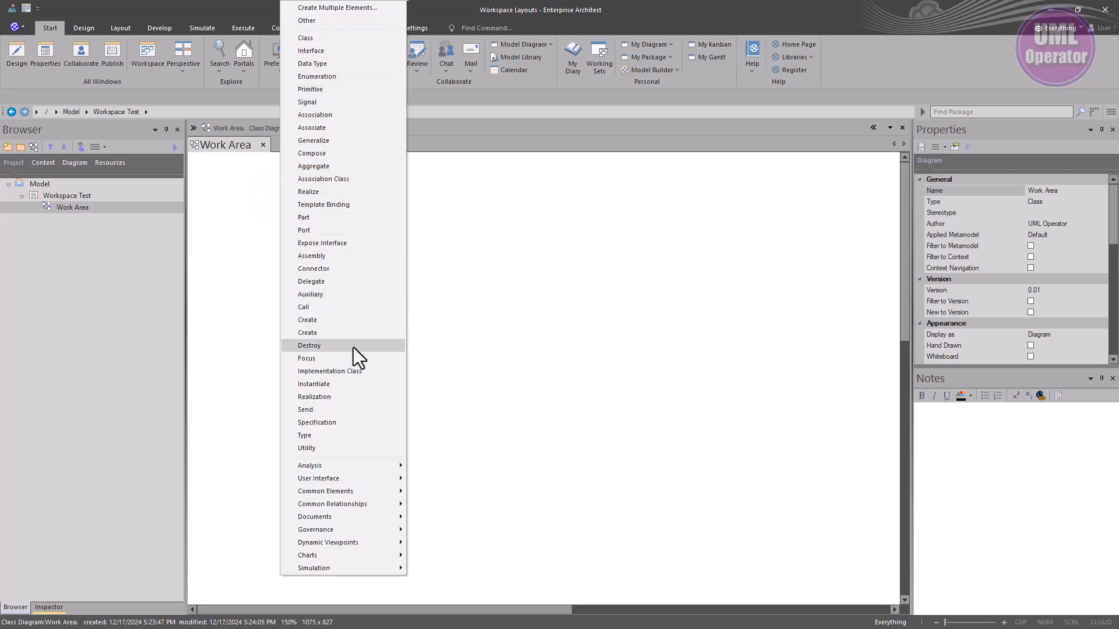
pyautogui.click(339, 37)
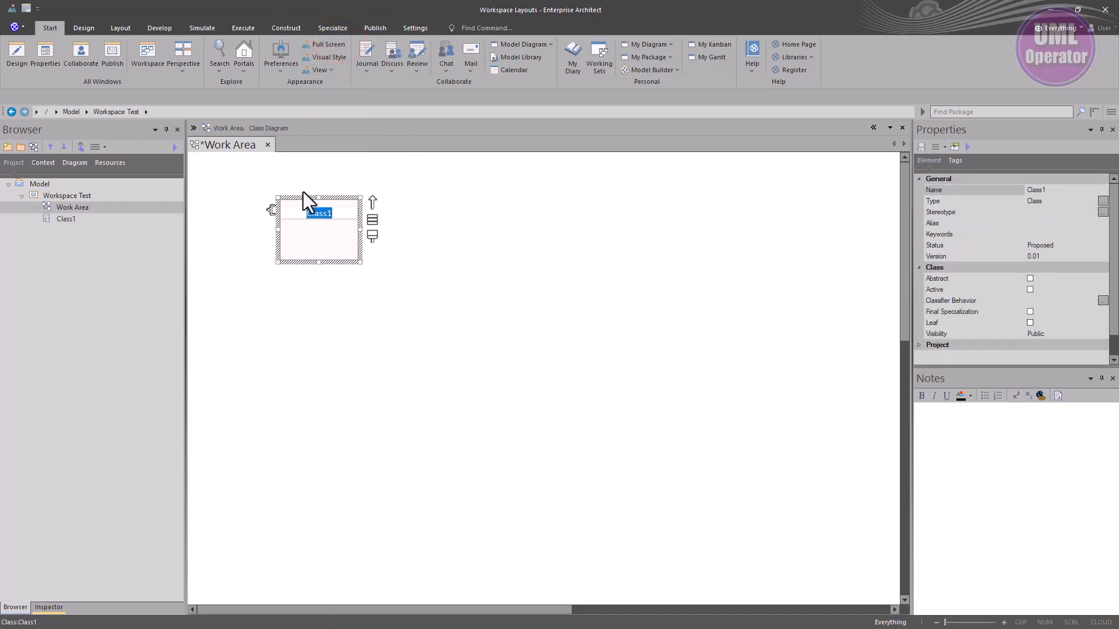
pyautogui.click(449, 234)
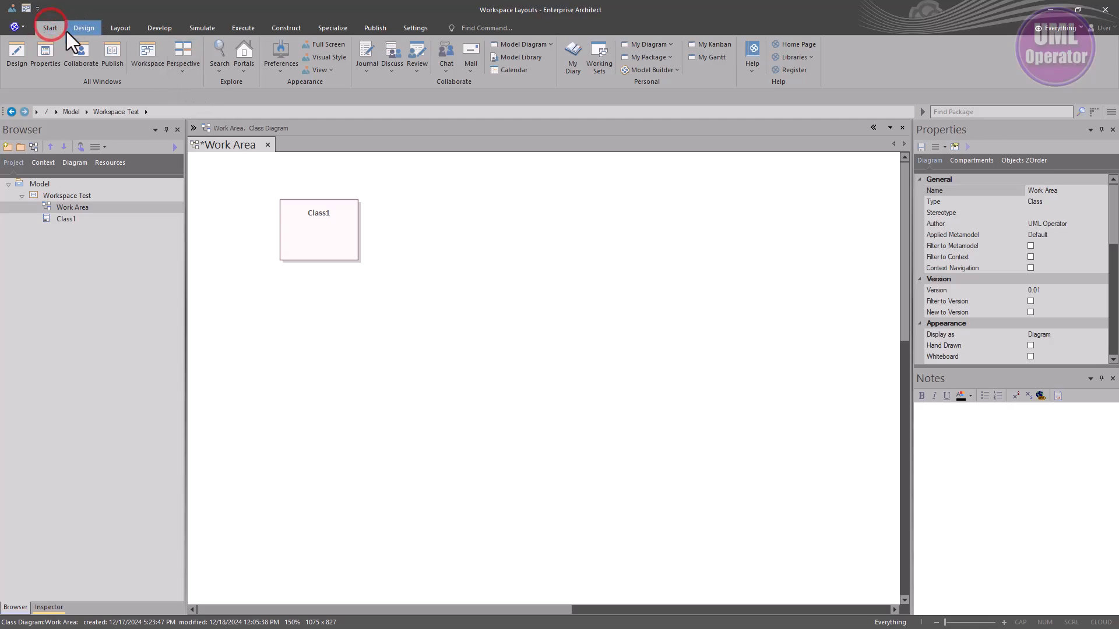
# Show the diagram Toolbox and undock the Toolbox, Browser and Properties windows so they float over the diagram.
pyautogui.click(22, 56)
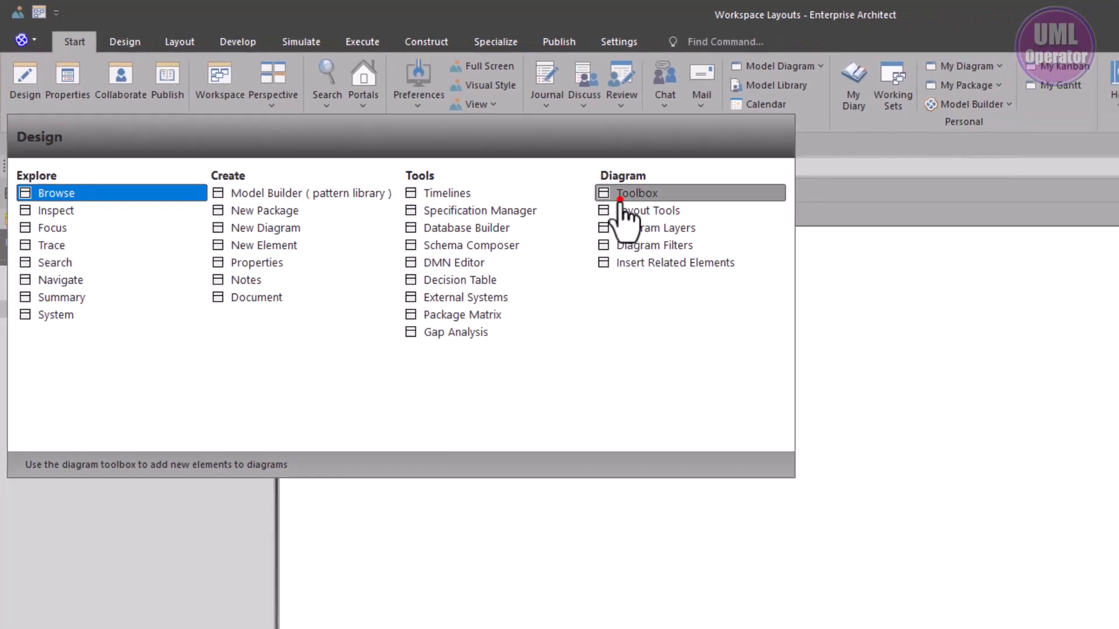
pyautogui.click(708, 220)
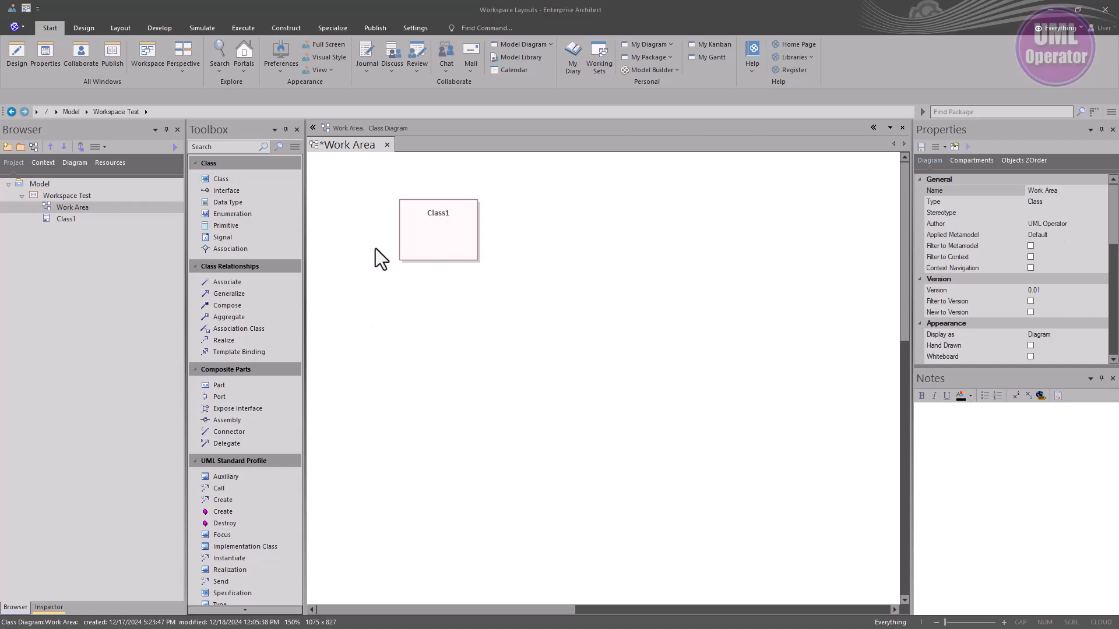
pyautogui.moveTo(227, 131); pyautogui.dragTo(690, 110)
pyautogui.moveTo(64, 137); pyautogui.dragTo(290, 105)
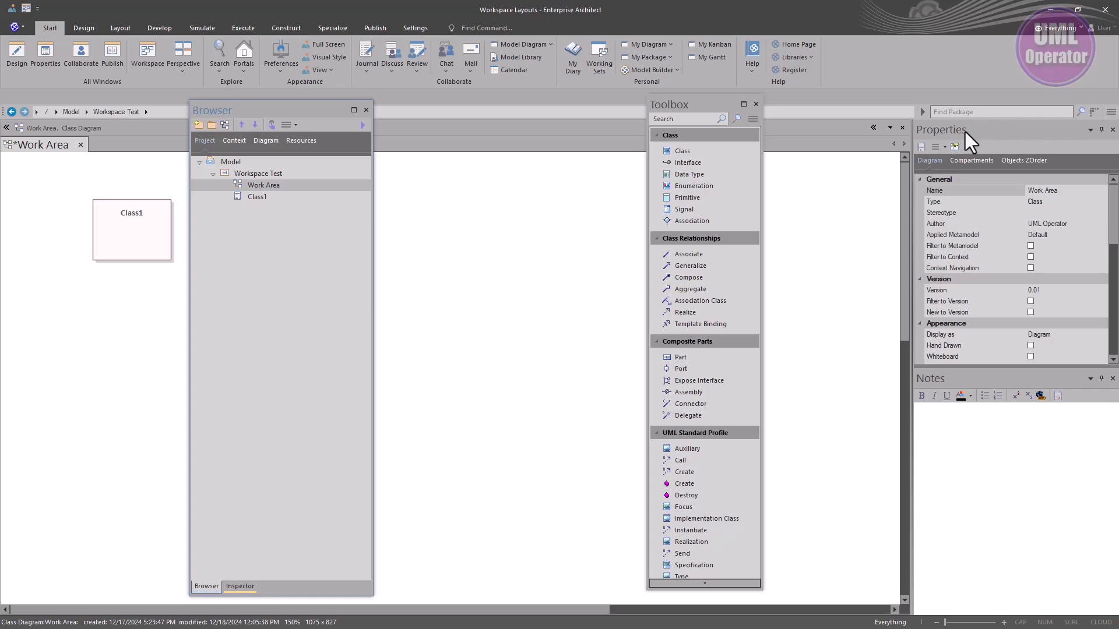
pyautogui.moveTo(944, 134); pyautogui.dragTo(442, 187)
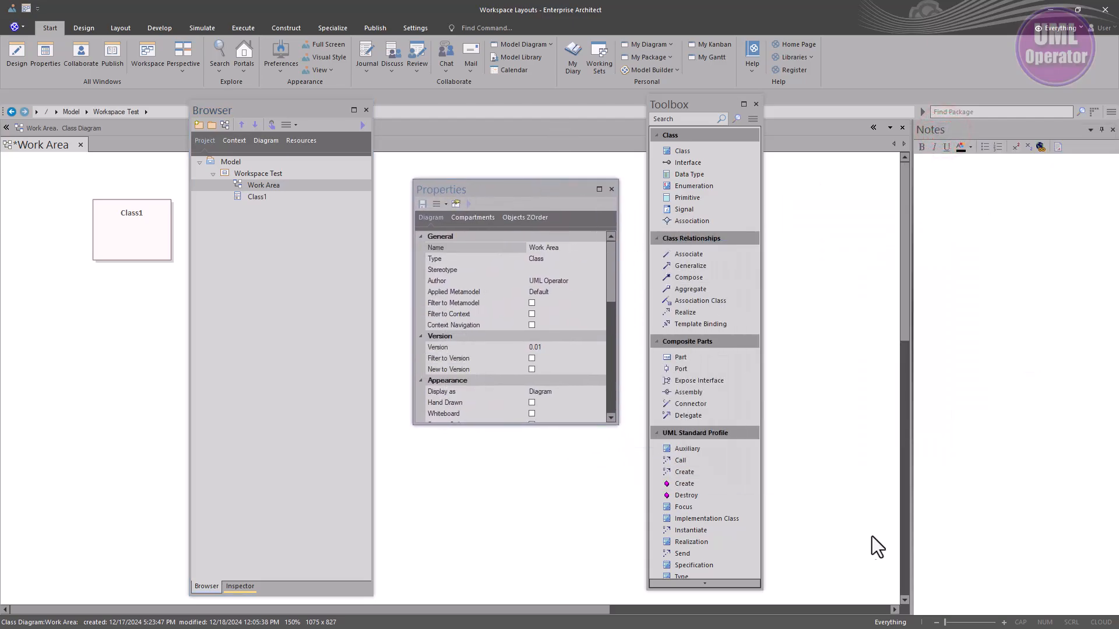
# Undock the Notes window so it floats, and shrink the floating Browser window and move it below Class1.
pyautogui.moveTo(924, 133); pyautogui.dragTo(842, 206)
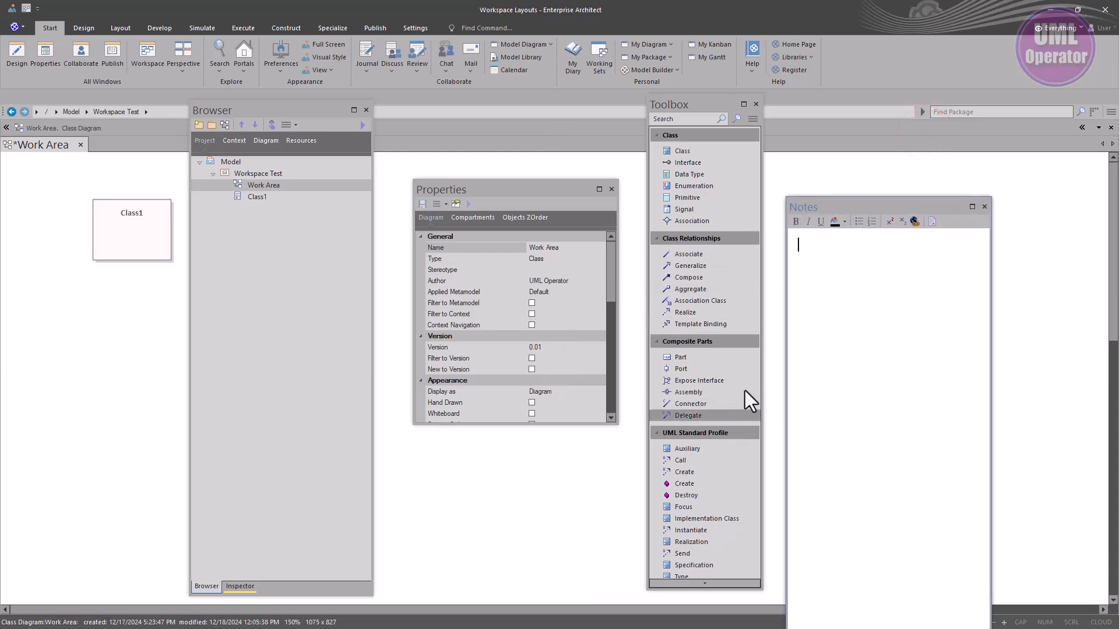
pyautogui.moveTo(370, 593); pyautogui.dragTo(360, 324)
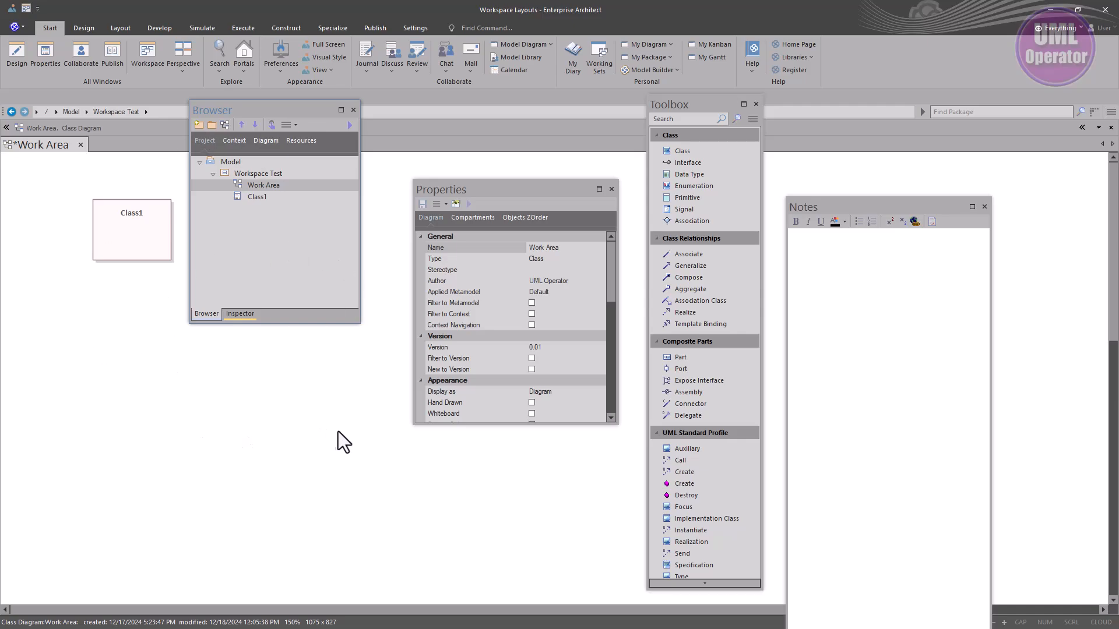
pyautogui.click(239, 314)
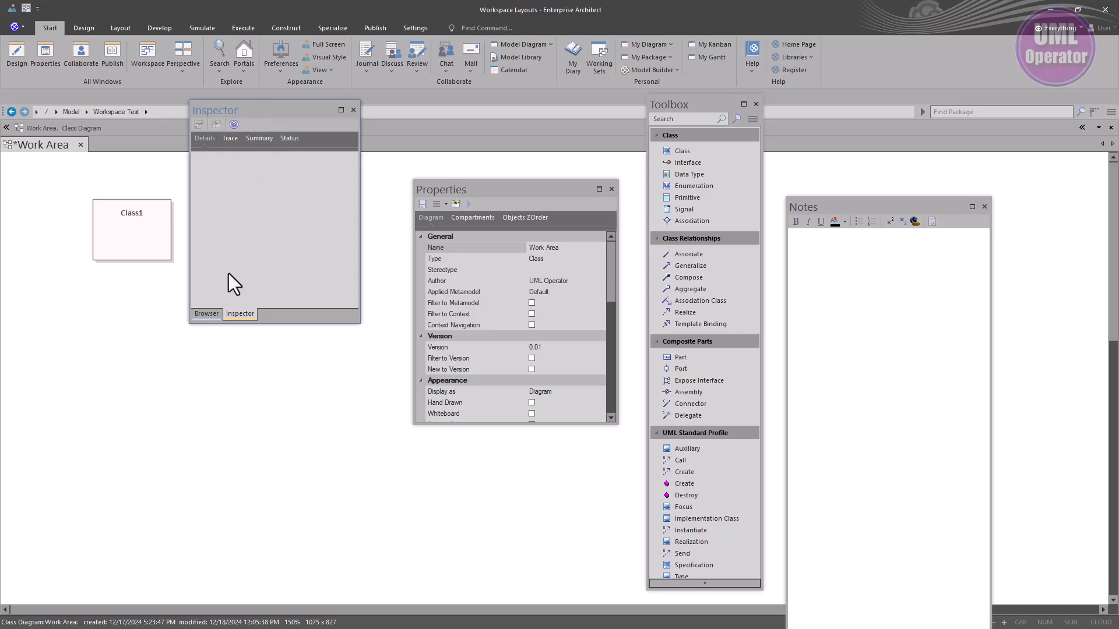
pyautogui.click(206, 314)
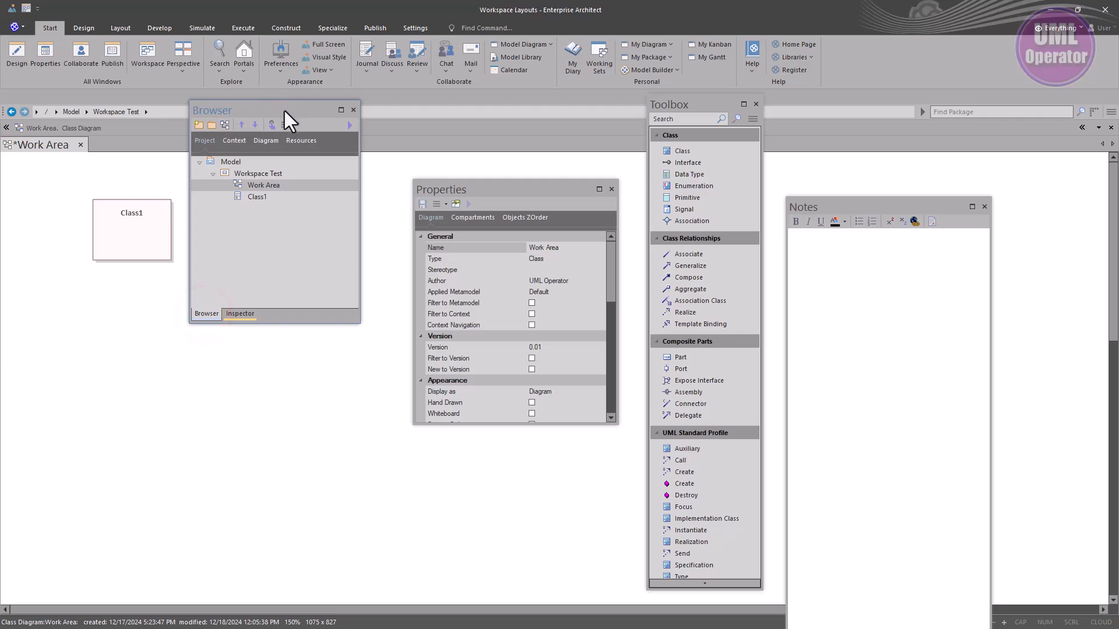
pyautogui.moveTo(275, 110); pyautogui.dragTo(215, 286)
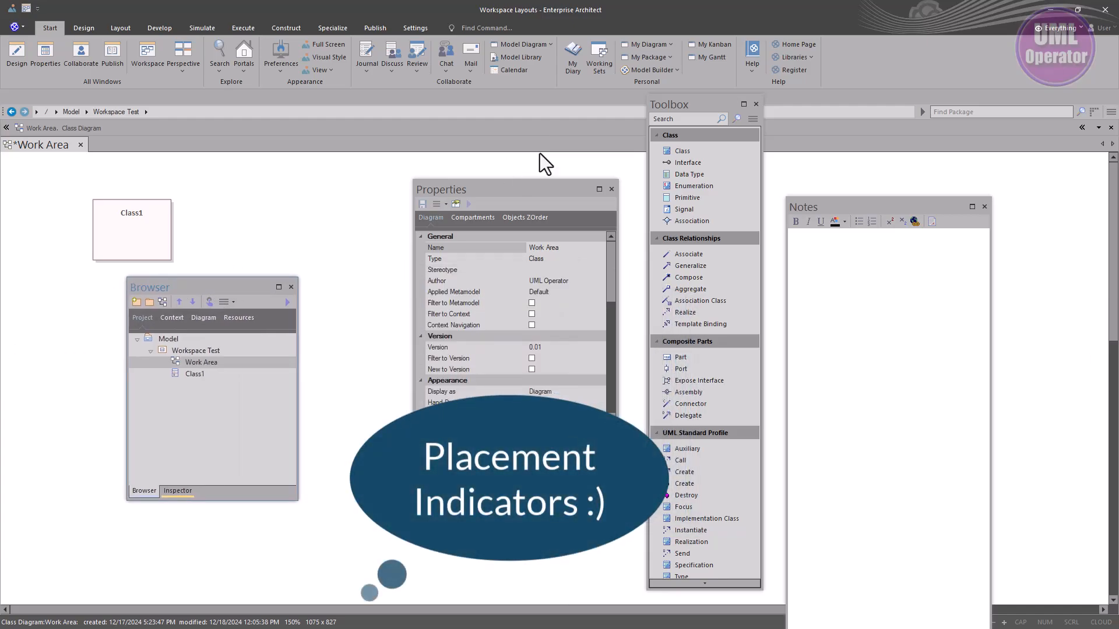
# Close the floating Properties, Toolbox and Notes windows, leaving only the Browser window over the diagram.
pyautogui.click(611, 189)
pyautogui.click(756, 104)
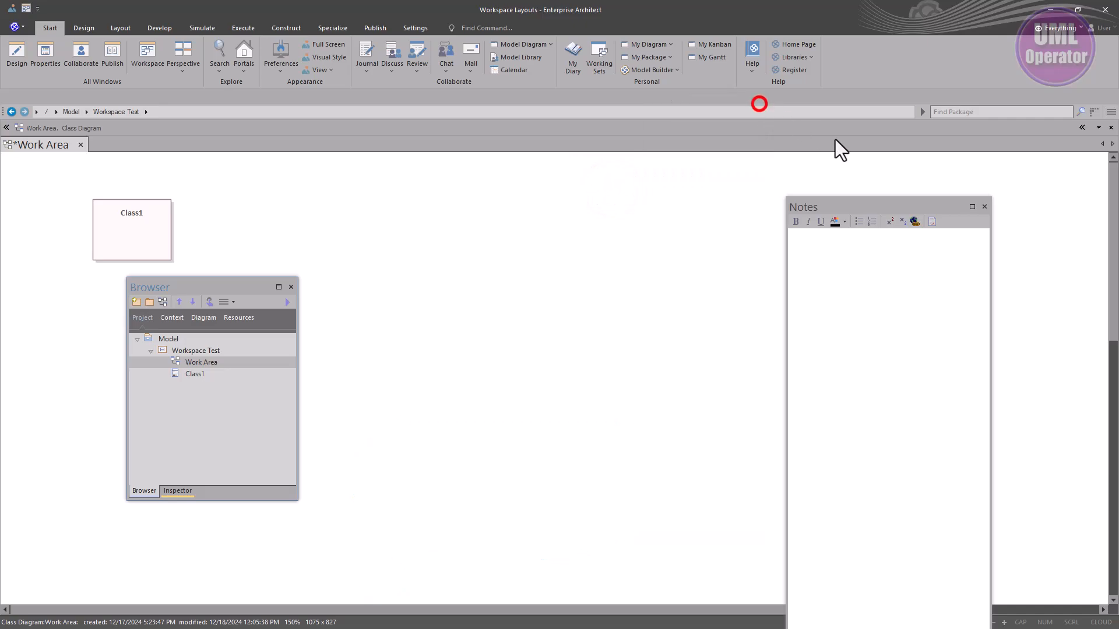
pyautogui.click(984, 206)
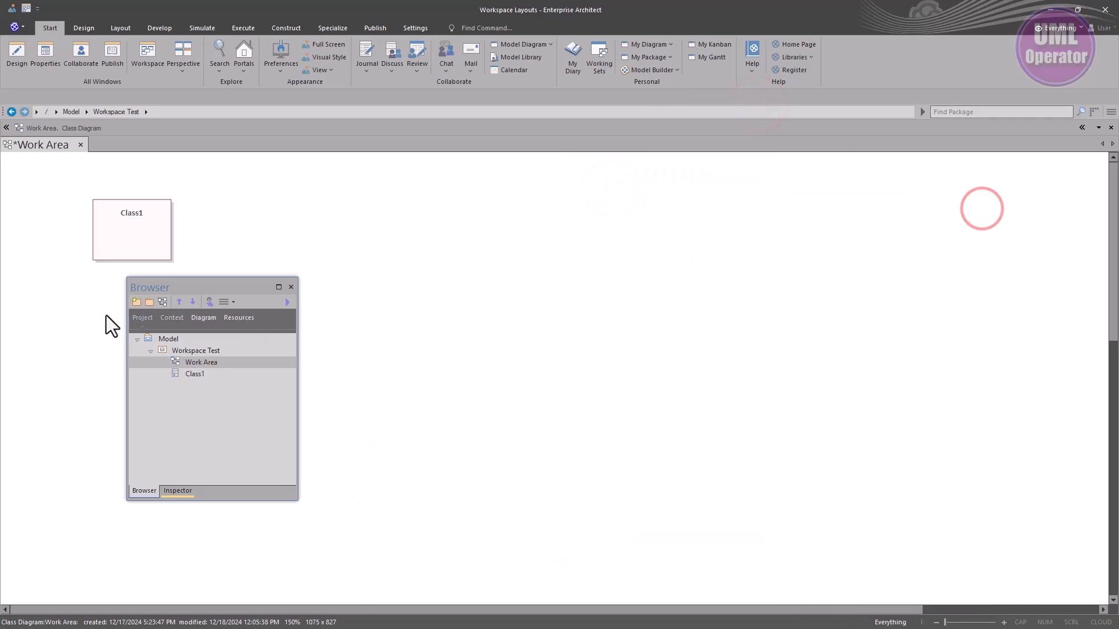
# Dock the floating Browser window above the Work Area diagram, and re-dock it along the diagram's left side.
pyautogui.moveTo(202, 289); pyautogui.dragTo(564, 351)
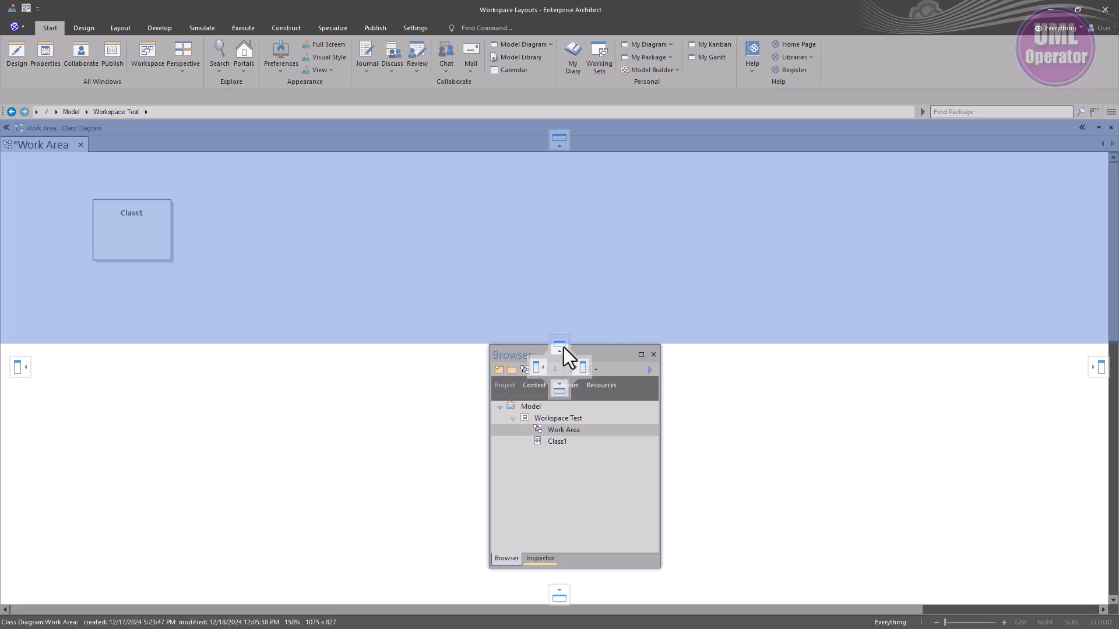
pyautogui.moveTo(562, 348); pyautogui.dragTo(562, 347)
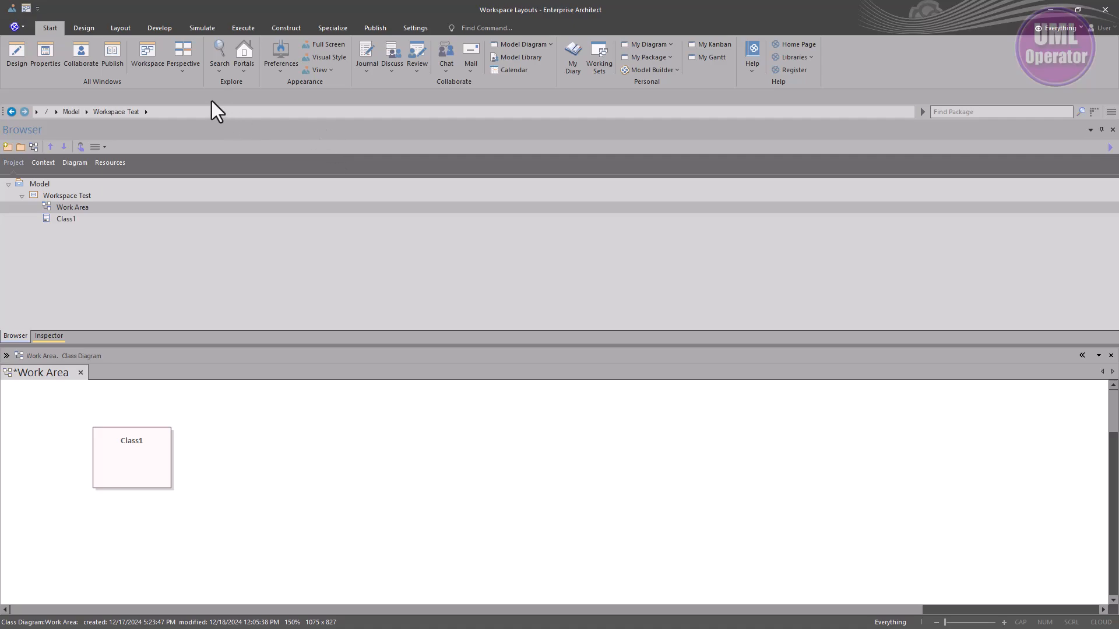
pyautogui.moveTo(150, 133); pyautogui.dragTo(9, 365)
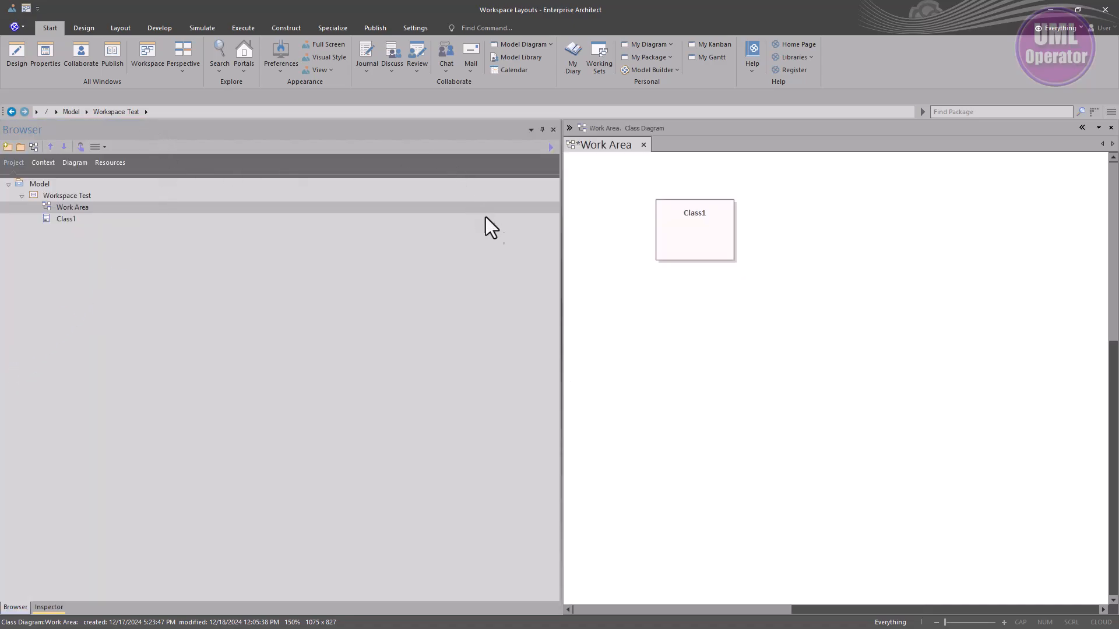
# Narrow the Browser window and re-dock it right of the diagram, with the Inspector docked separately on the left side.
pyautogui.moveTo(561, 272); pyautogui.dragTo(155, 341)
pyautogui.moveTo(40, 128); pyautogui.dragTo(583, 372)
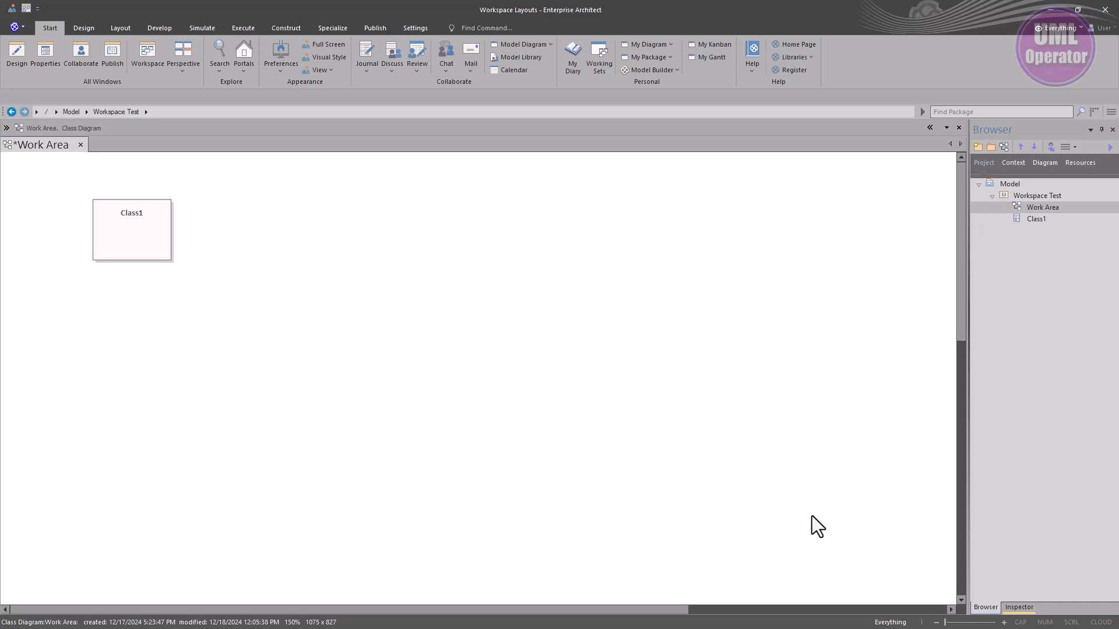
pyautogui.moveTo(1021, 607); pyautogui.dragTo(19, 364)
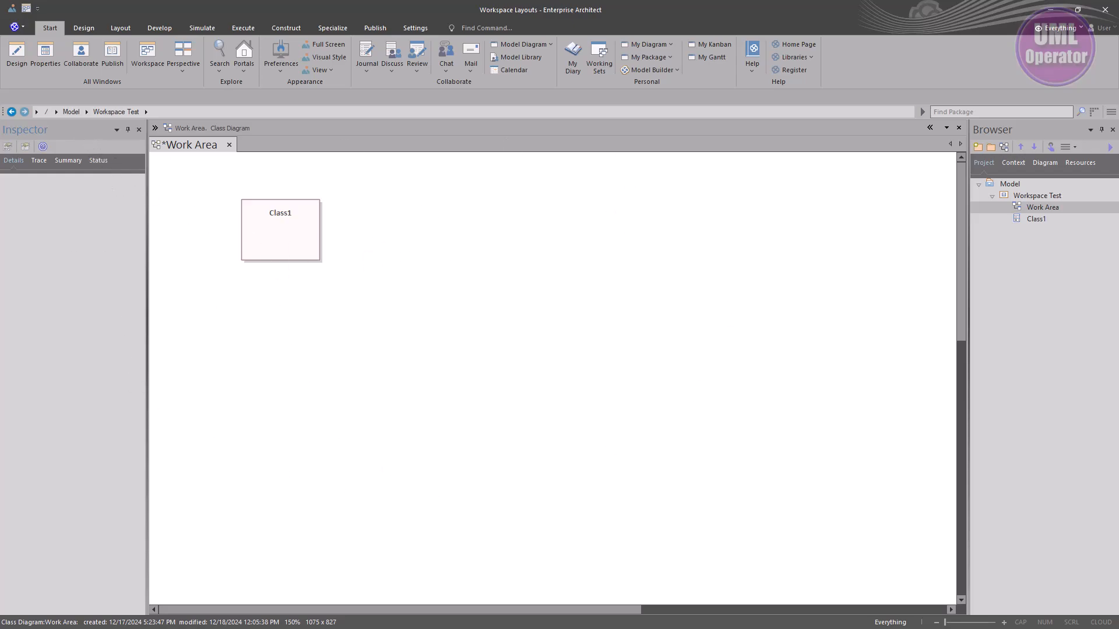
# Reapply the Default workspace layout to restore the standard window arrangement.
pyautogui.click(149, 54)
pyautogui.click(98, 69)
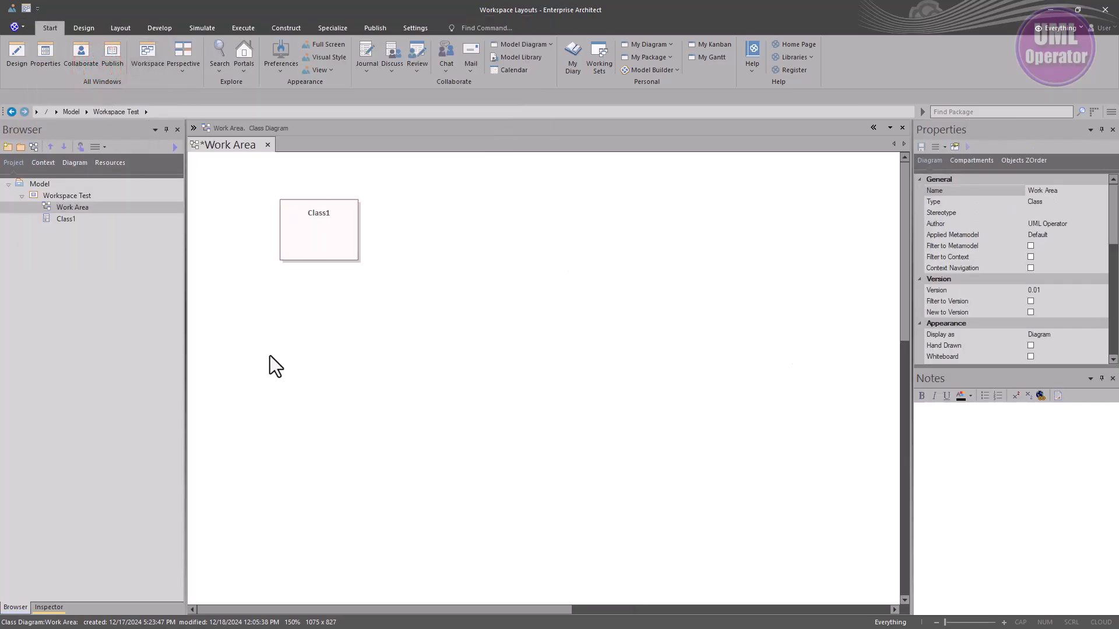
# Delete the Class1 element from the Workspace Test package in the model.
pyautogui.click(316, 253)
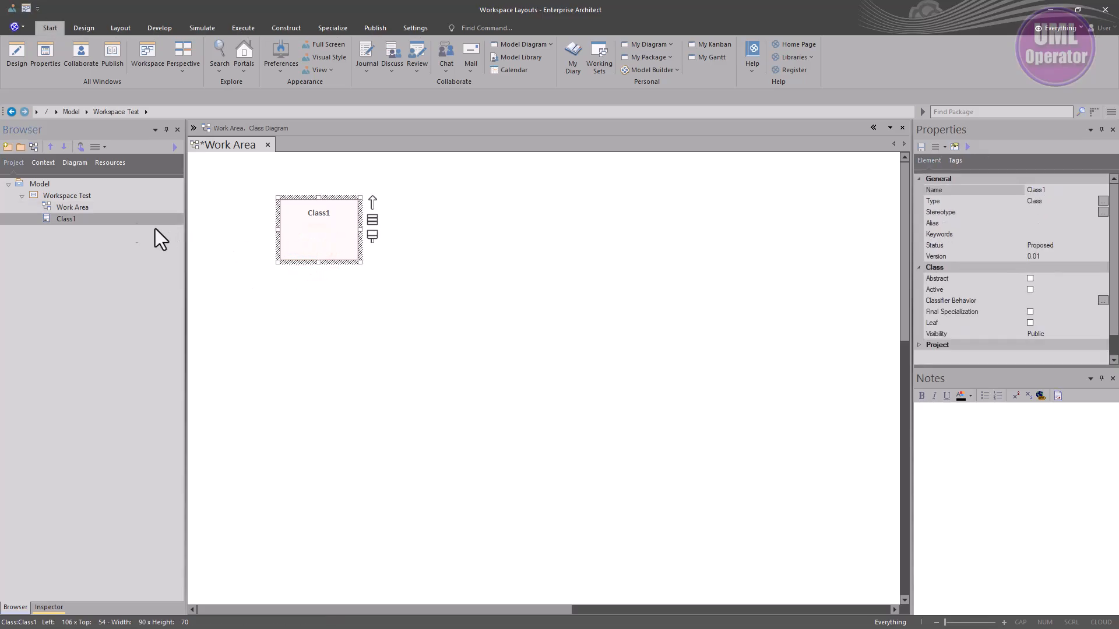
pyautogui.click(97, 218)
pyautogui.rightClick(97, 218)
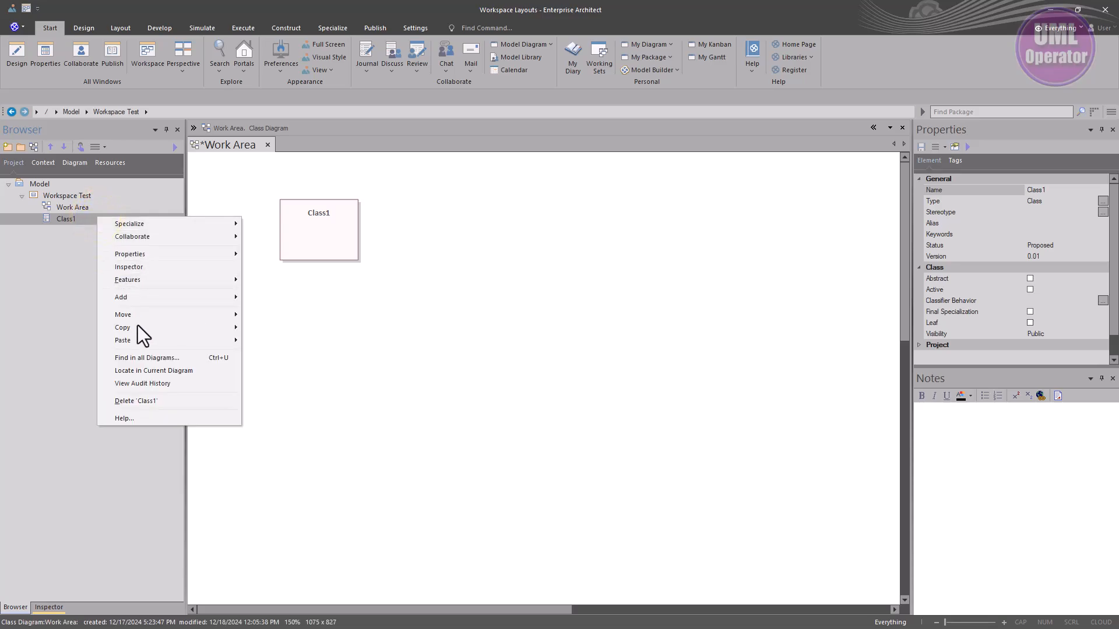
pyautogui.click(140, 402)
pyautogui.click(581, 340)
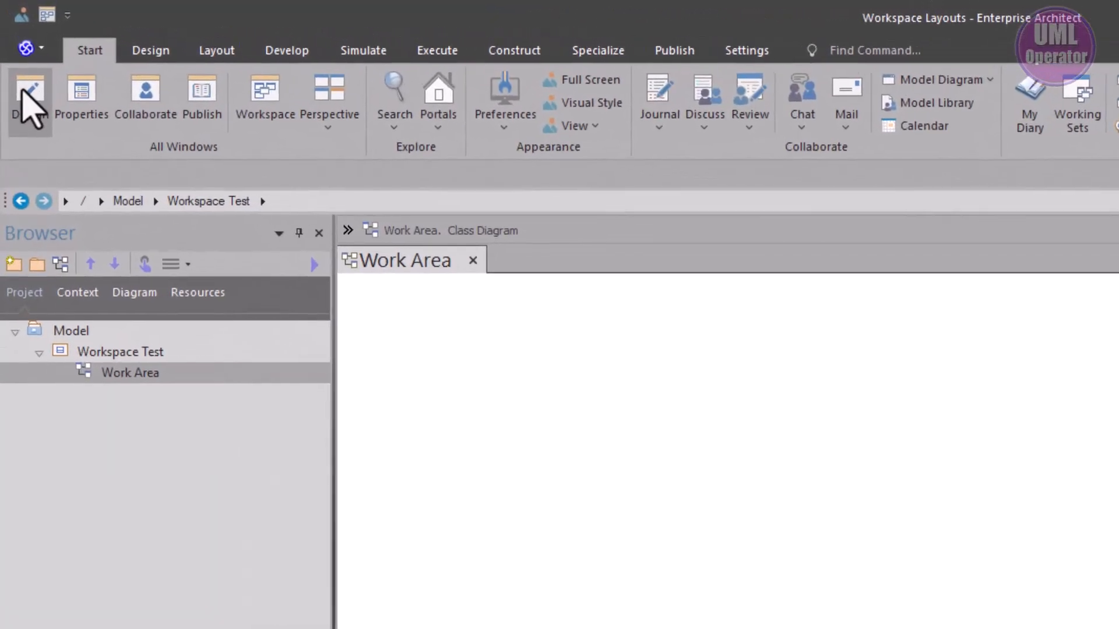
# Show the diagram Toolbox and dock it at the far left edge, outside the Browser window.
pyautogui.click(17, 52)
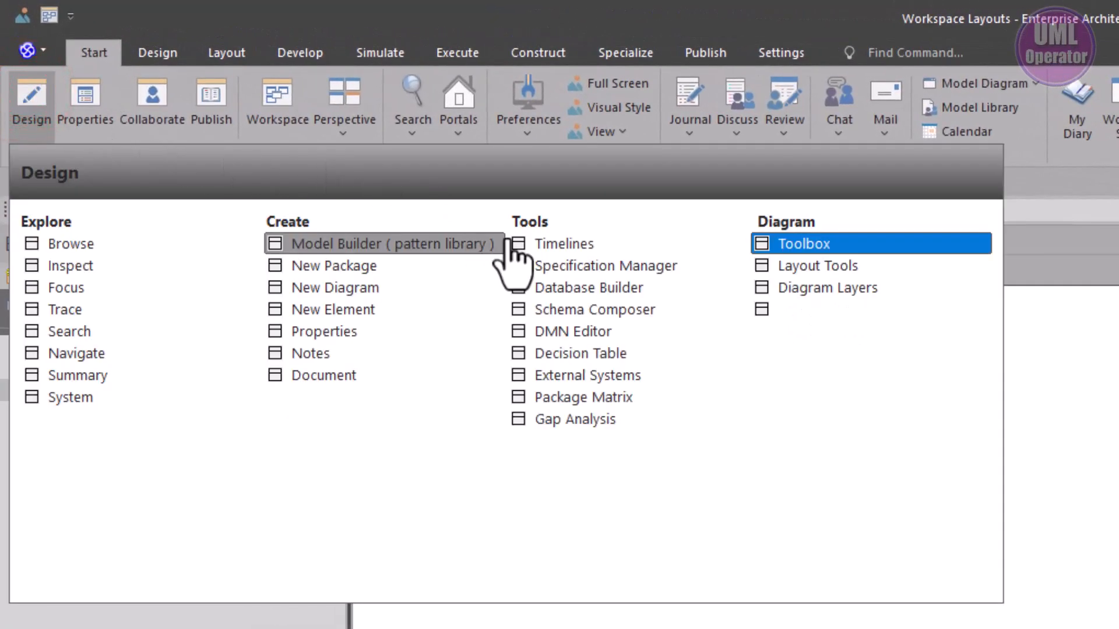
pyautogui.click(804, 243)
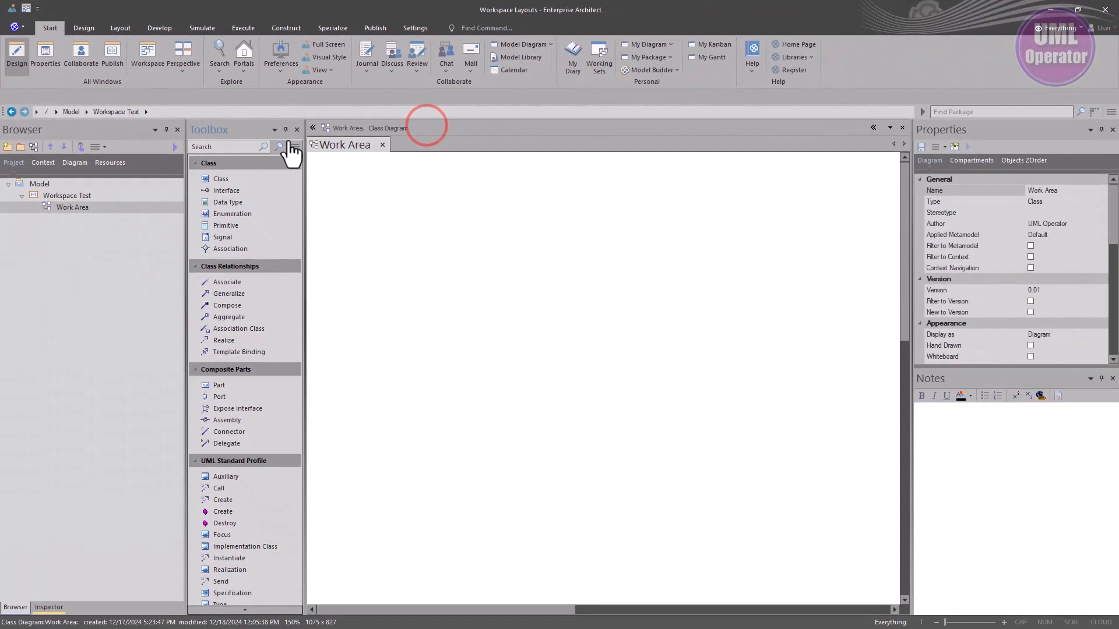
pyautogui.moveTo(240, 132); pyautogui.dragTo(16, 369)
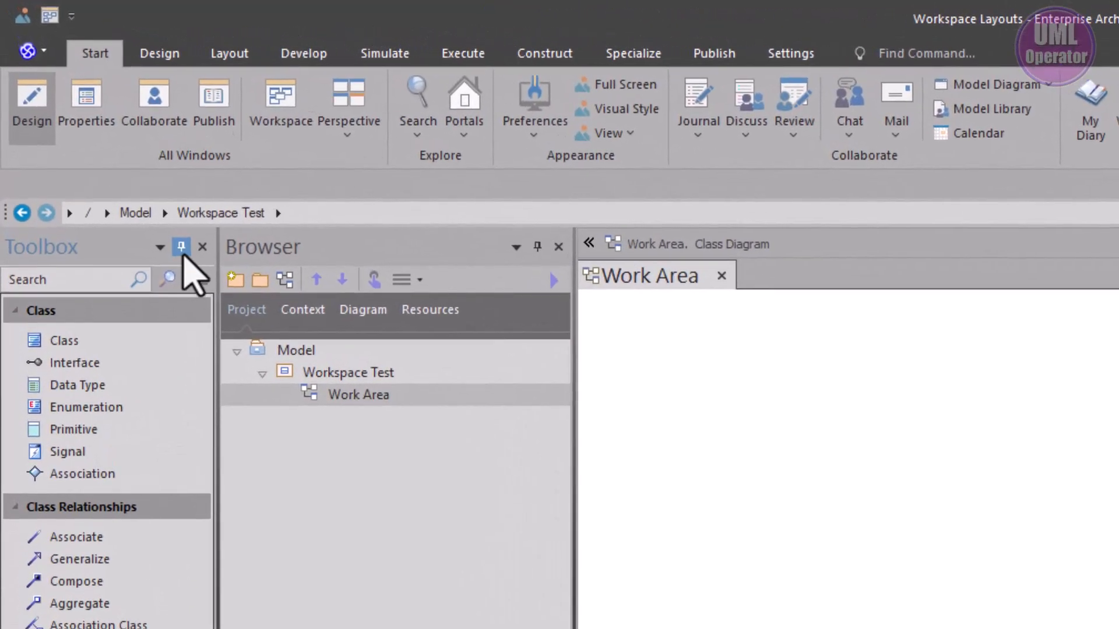
# Set the Toolbox to auto-hide, slide it out from its collapsed tab and pin it back in place.
pyautogui.click(181, 247)
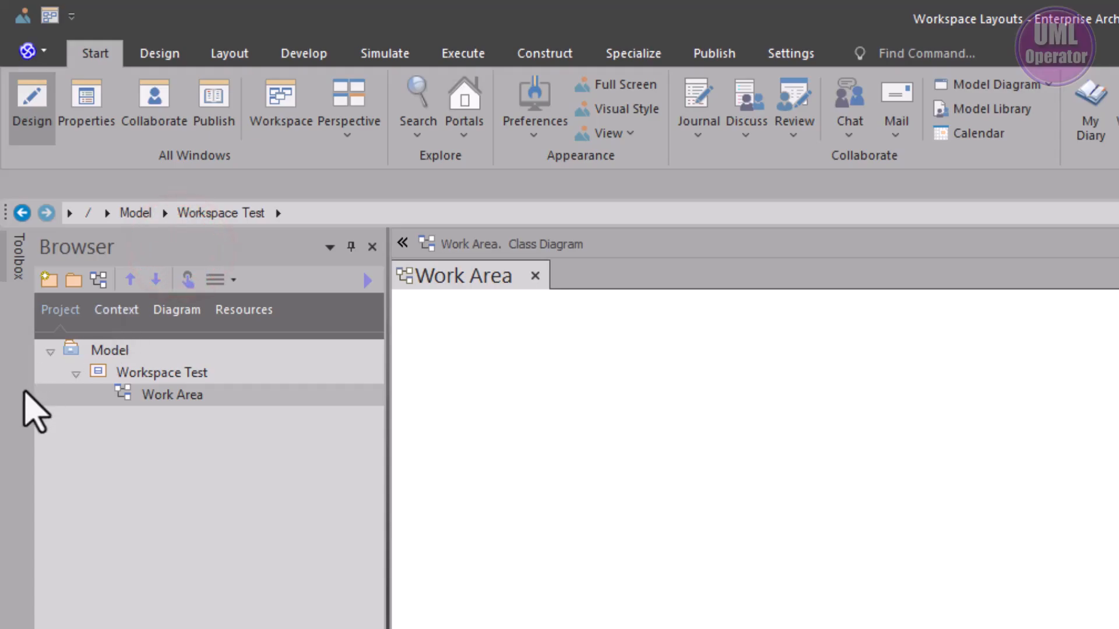
pyautogui.moveTo(16, 269)
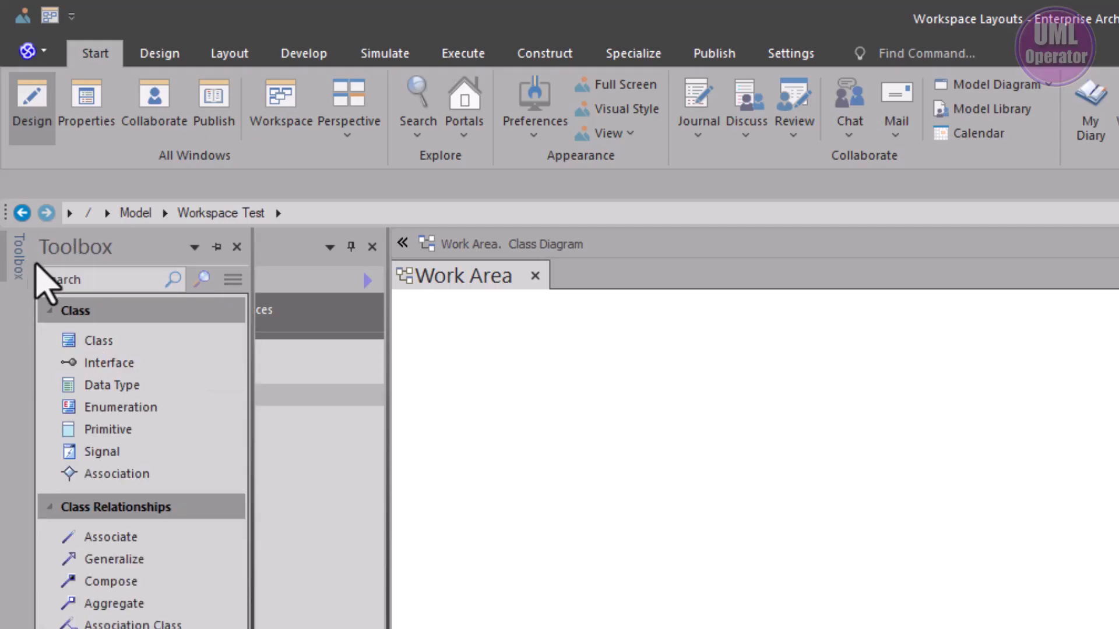
pyautogui.click(216, 248)
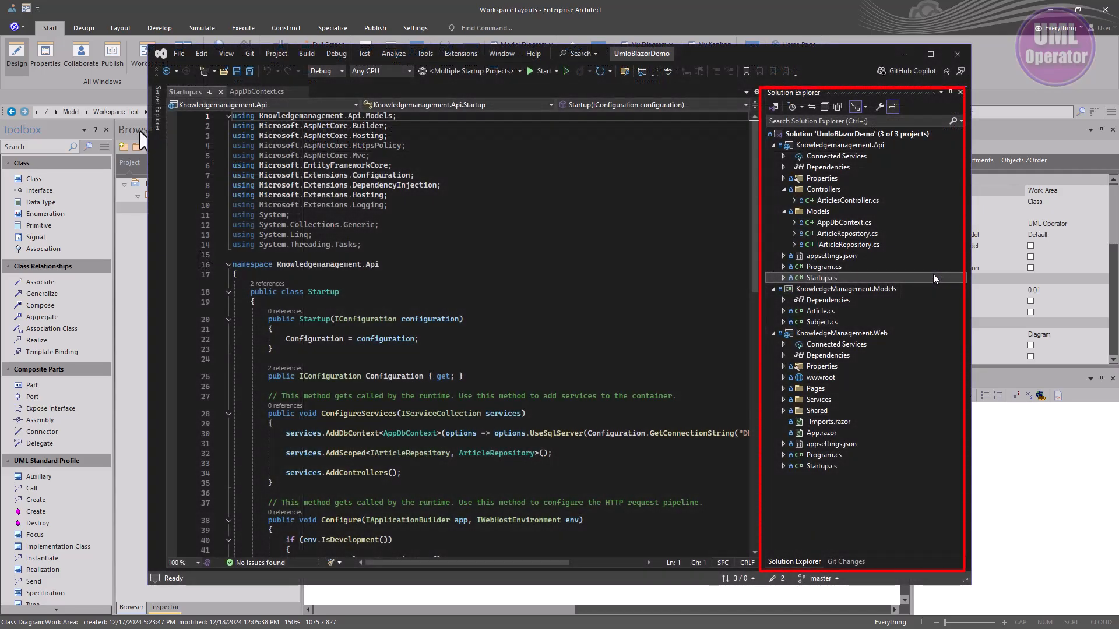
# Dock the Browser window to the right of the diagram, with Properties and Notes tabbed together beneath it.
pyautogui.moveTo(138, 133); pyautogui.dragTo(535, 365)
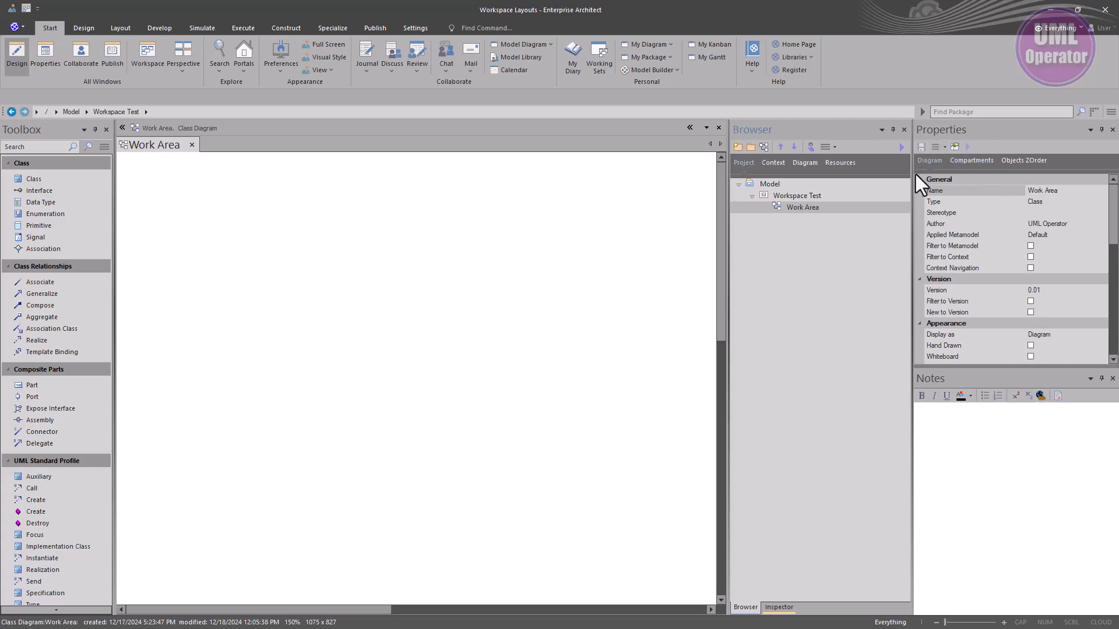
pyautogui.moveTo(944, 128); pyautogui.dragTo(824, 393)
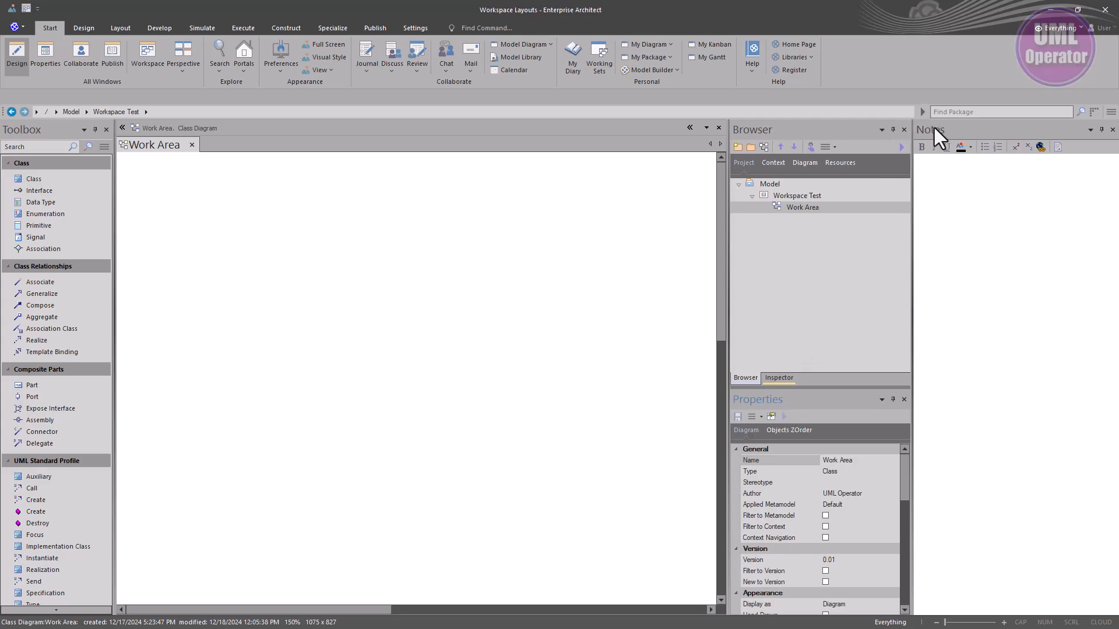
pyautogui.moveTo(932, 128); pyautogui.dragTo(547, 367)
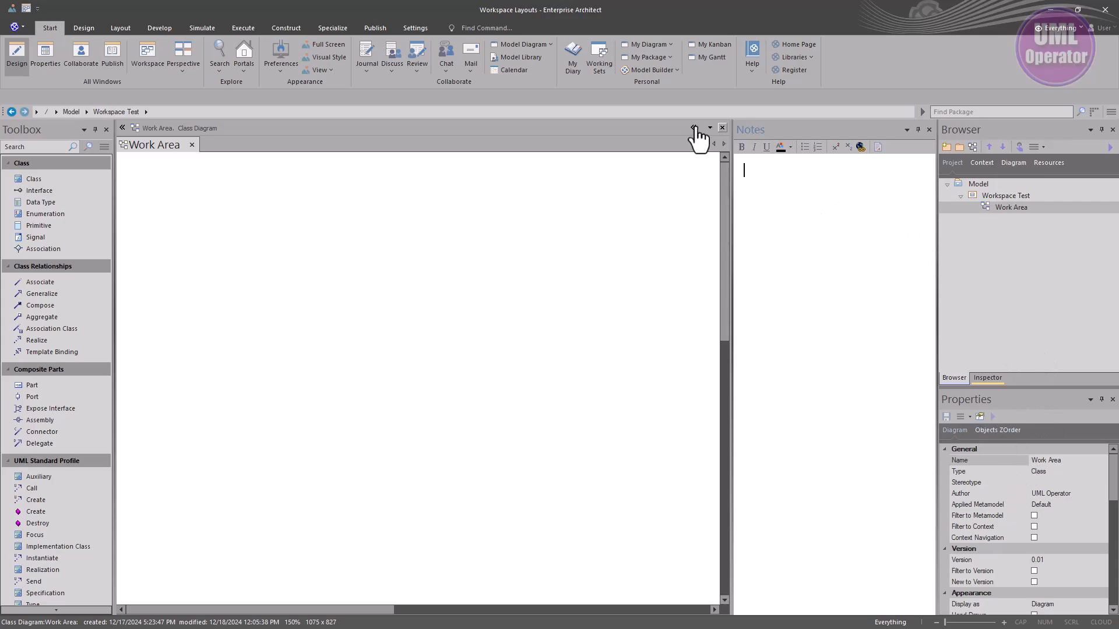
pyautogui.moveTo(749, 134); pyautogui.dragTo(1029, 502)
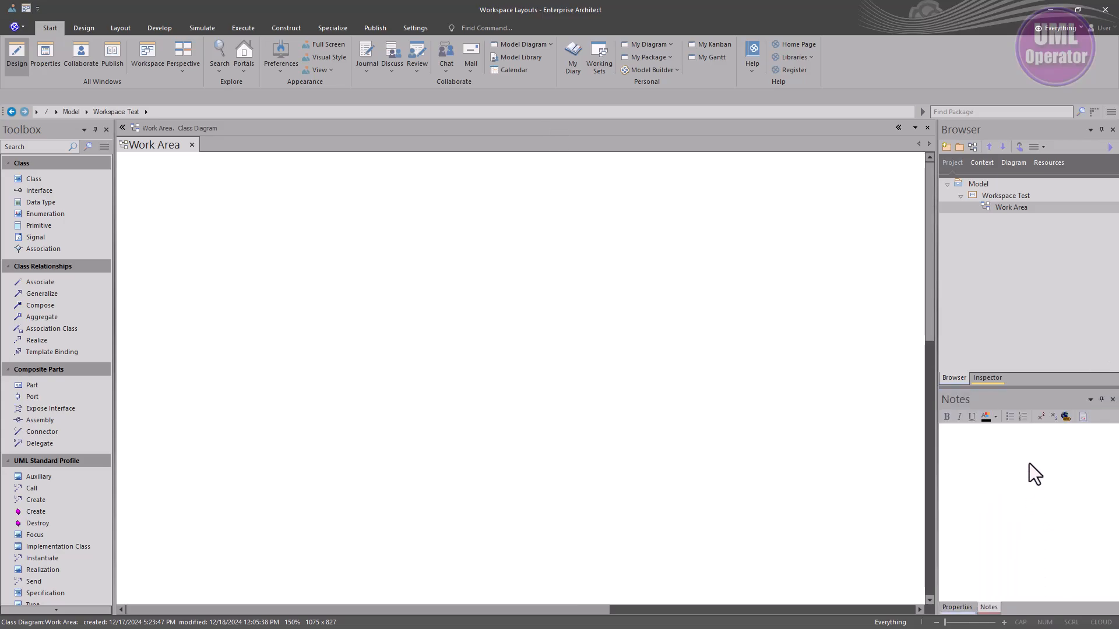
# Switch between the tabbed Properties and Notes windows and reorder them so that Notes comes first.
pyautogui.click(957, 607)
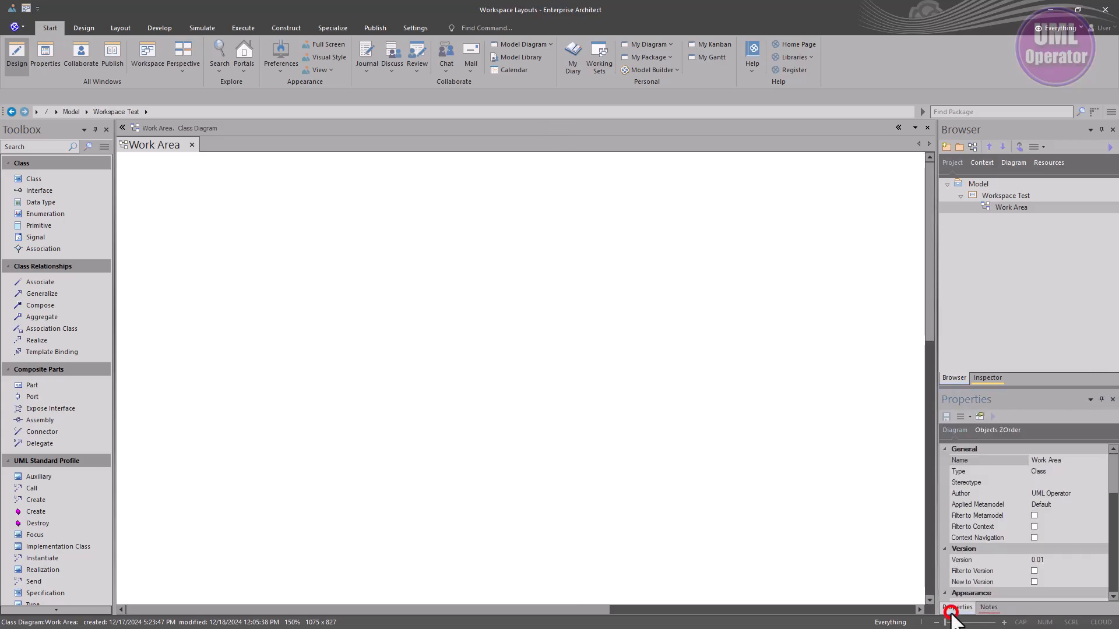
pyautogui.click(990, 607)
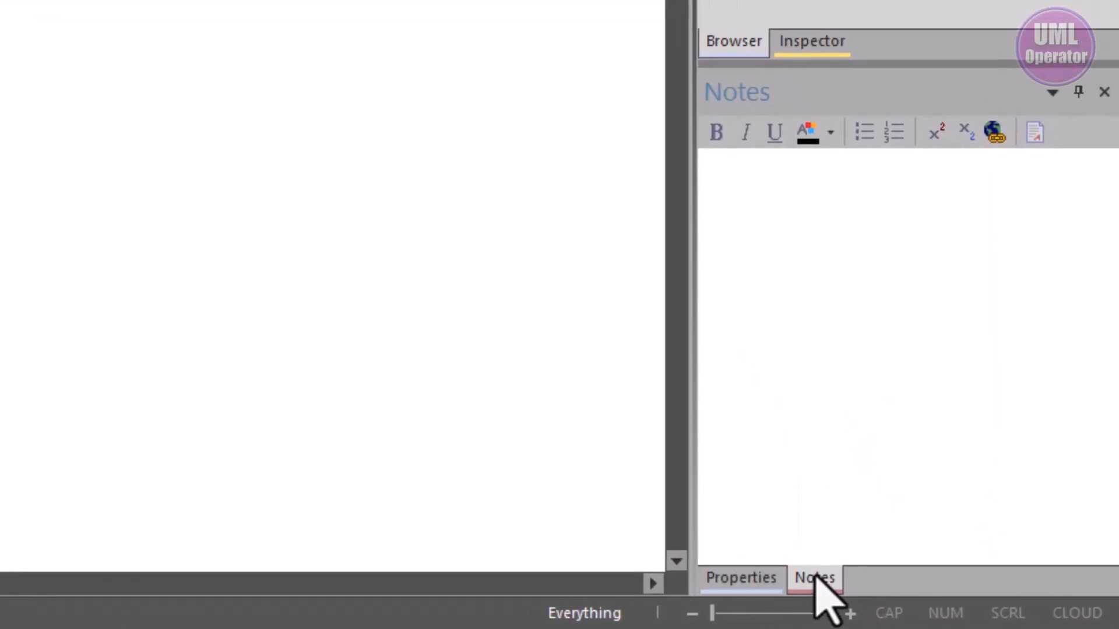
pyautogui.click(813, 576)
pyautogui.moveTo(813, 578); pyautogui.dragTo(711, 577)
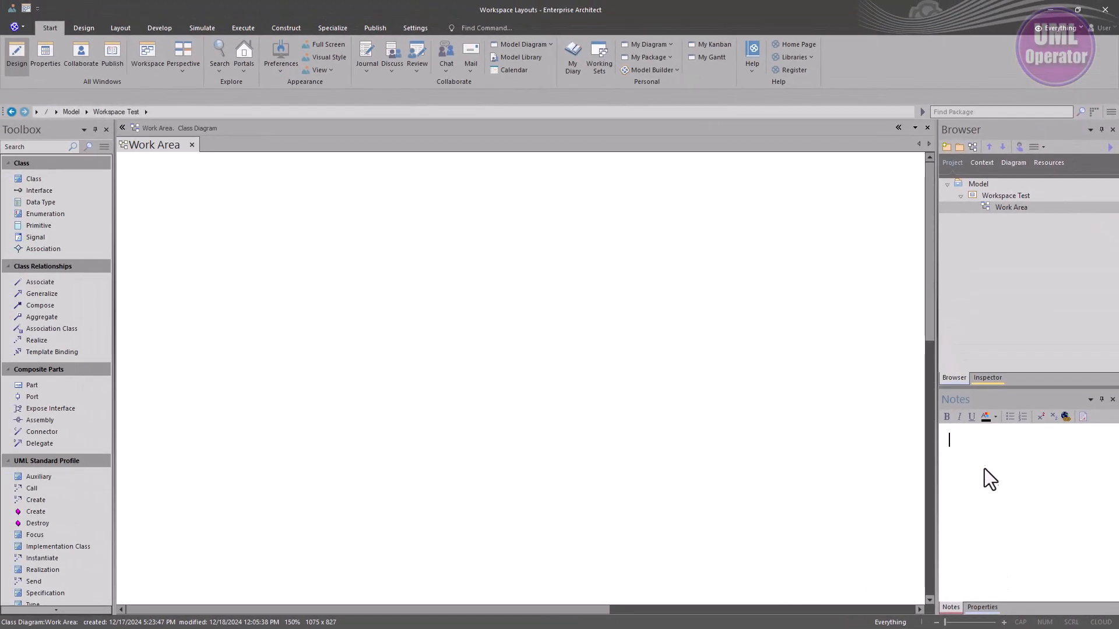
# Add a Class element with its default name to the upper-left area of the Work Area diagram and save the diagram.
pyautogui.click(959, 162)
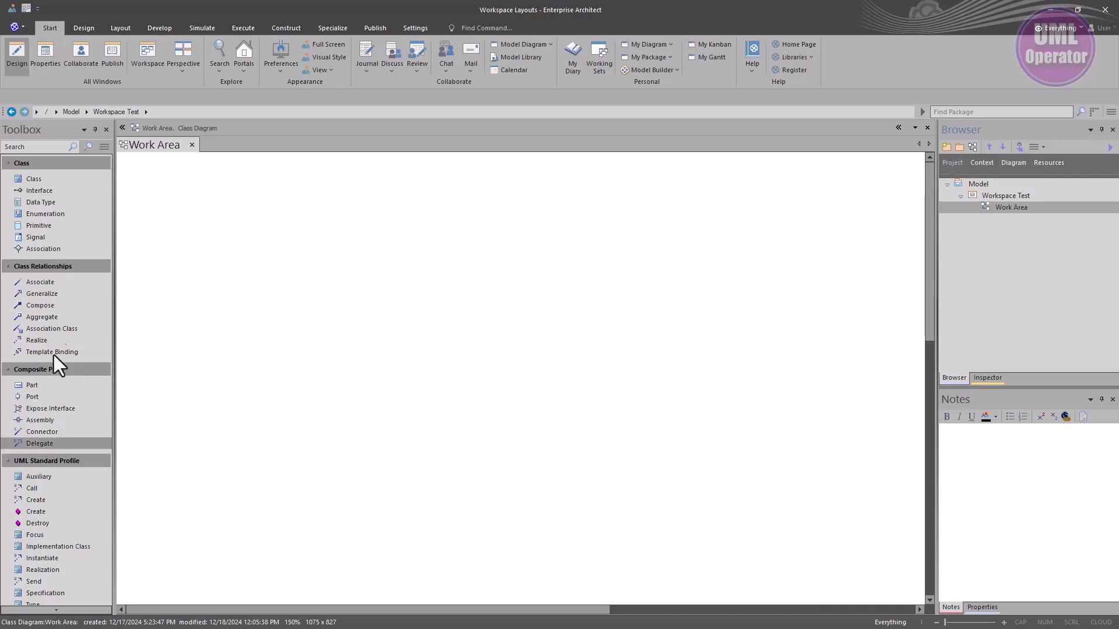
pyautogui.moveTo(58, 175); pyautogui.dragTo(172, 205)
pyautogui.click(274, 324)
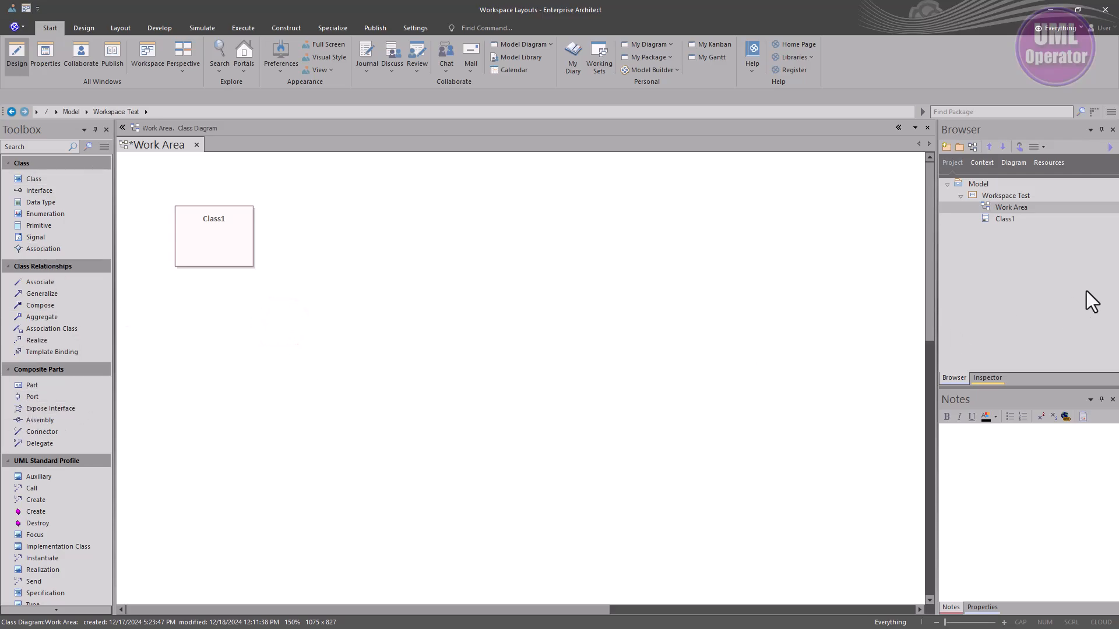
pyautogui.click(997, 222)
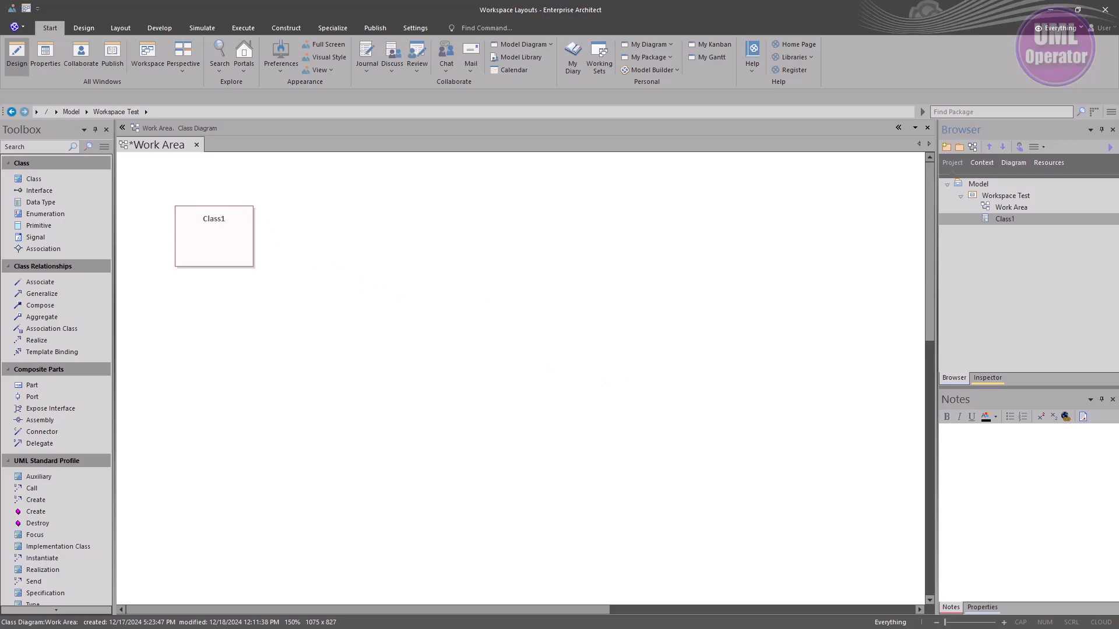
pyautogui.hotkey('ctrl', 's')
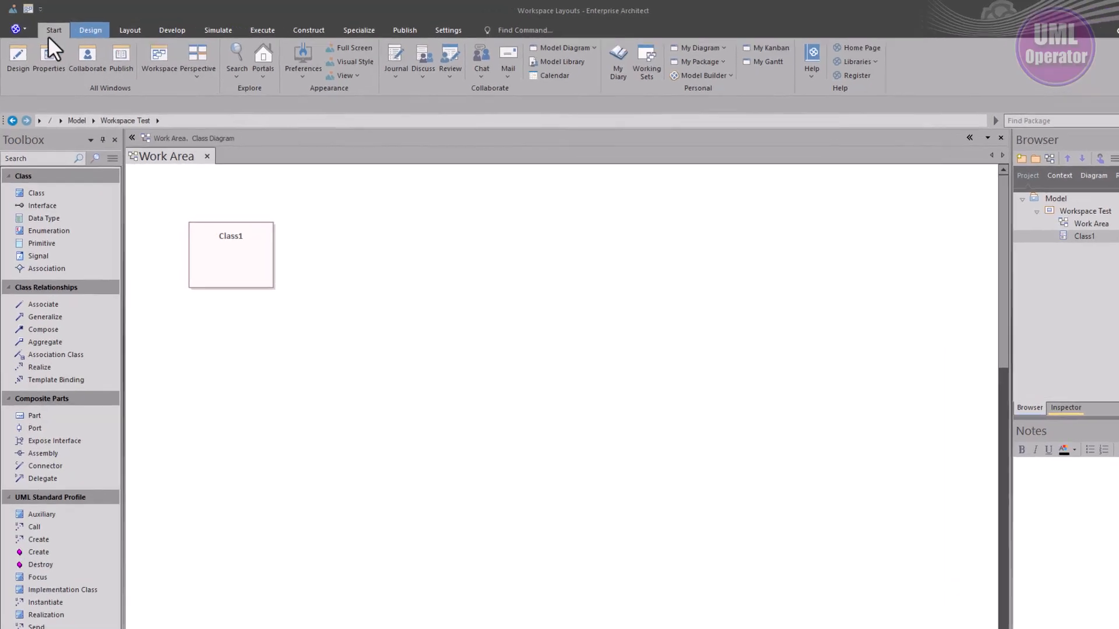
# Look through the system workspaces, My Workspaces and My Ribbon Sets lists in the Workspace Layout dialog, and close it.
pyautogui.click(50, 34)
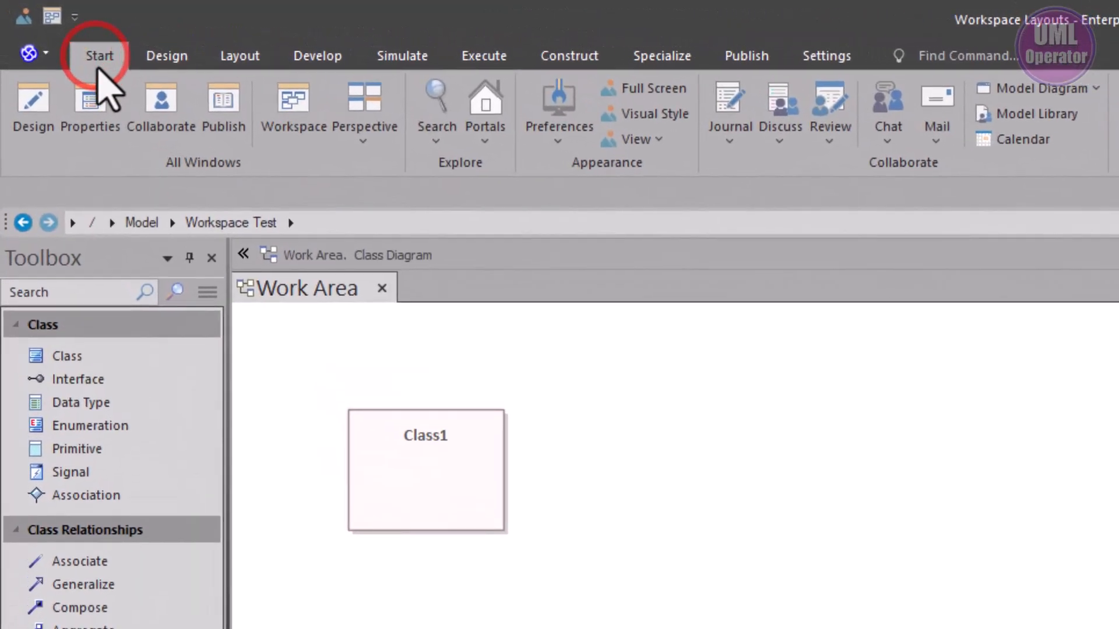
pyautogui.click(303, 107)
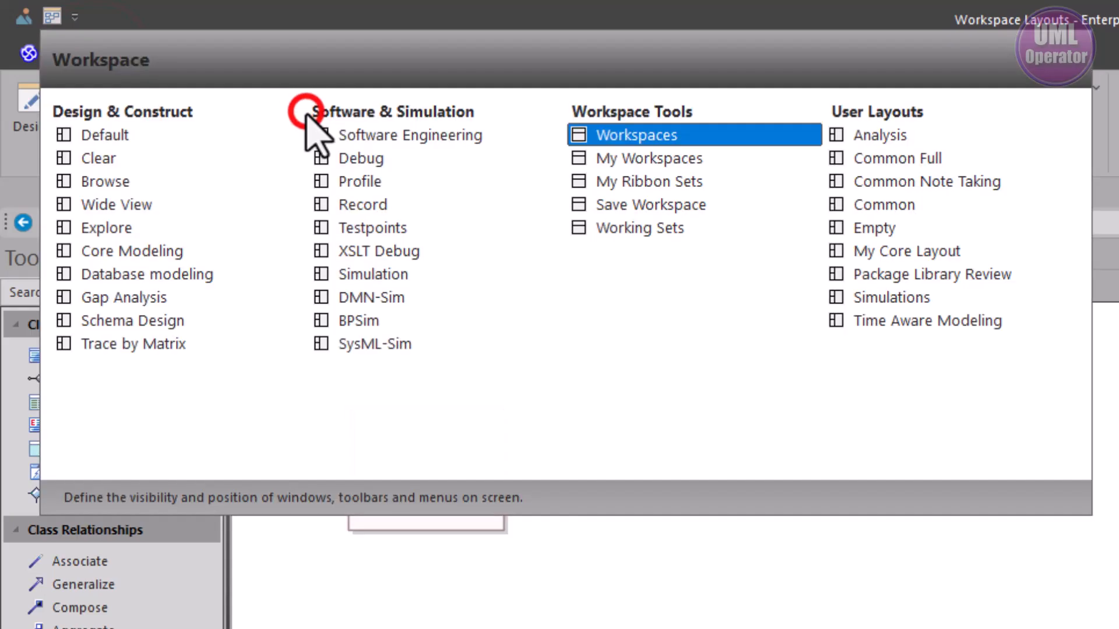
pyautogui.click(678, 143)
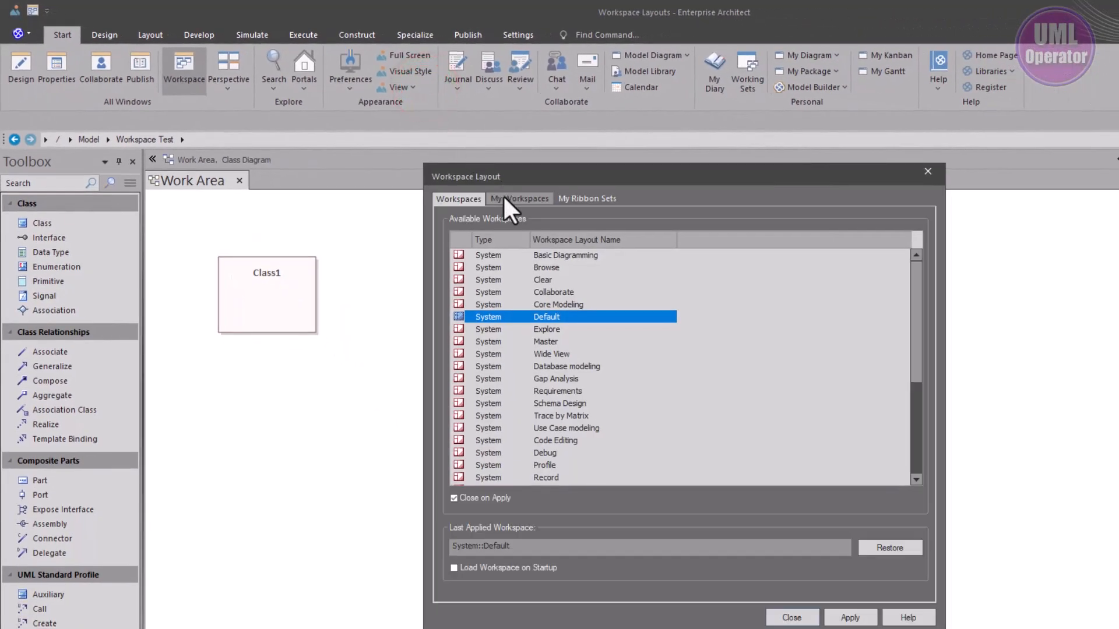
pyautogui.click(502, 196)
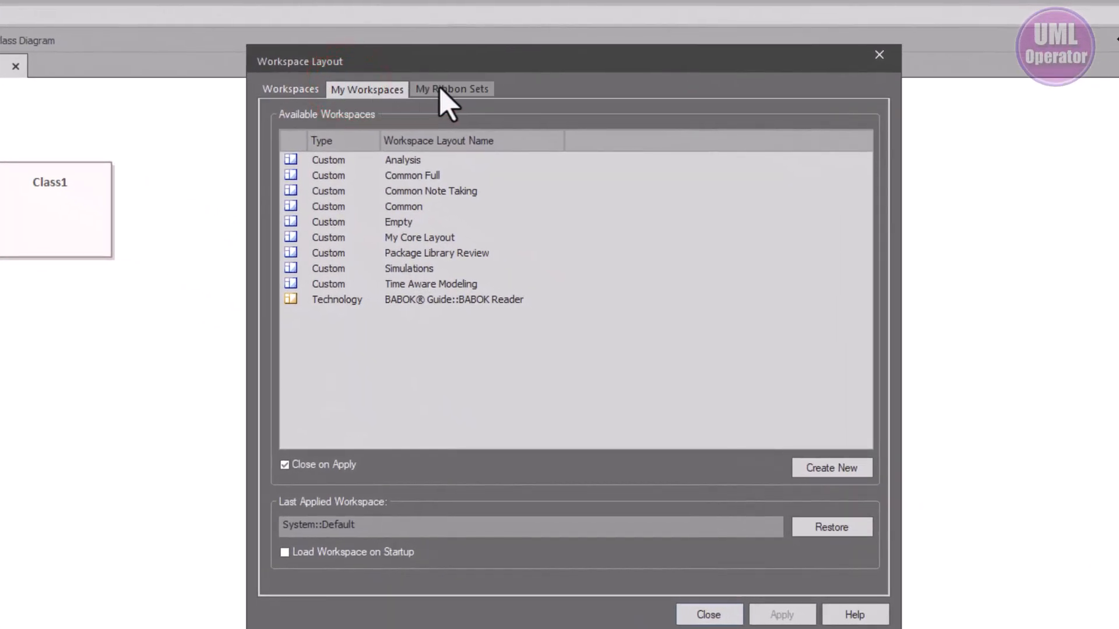
pyautogui.click(441, 91)
pyautogui.click(373, 89)
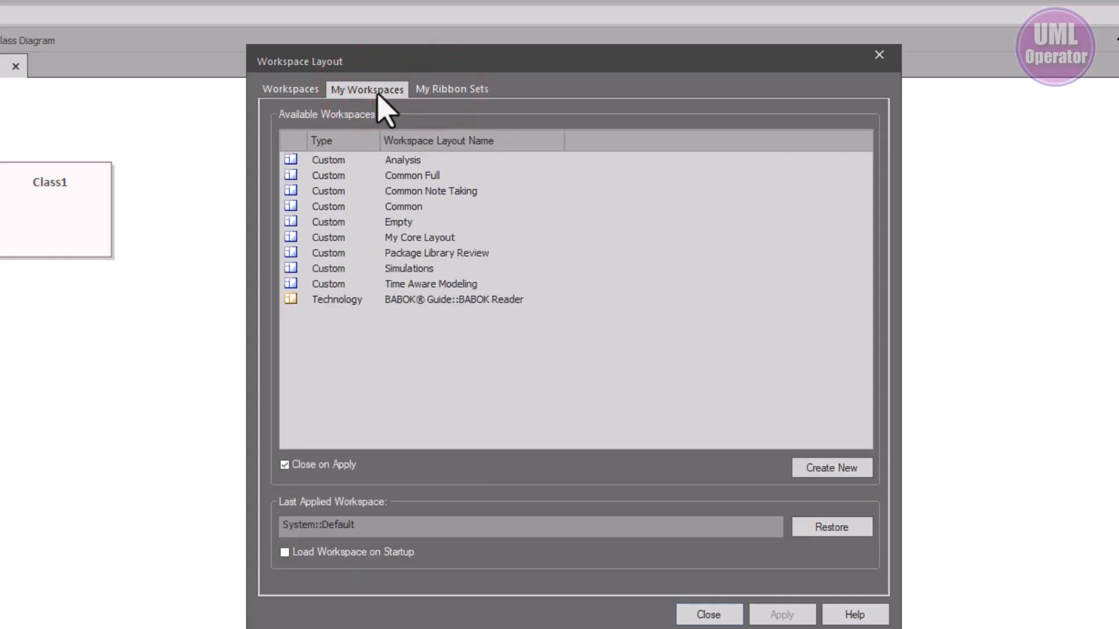
pyautogui.click(705, 614)
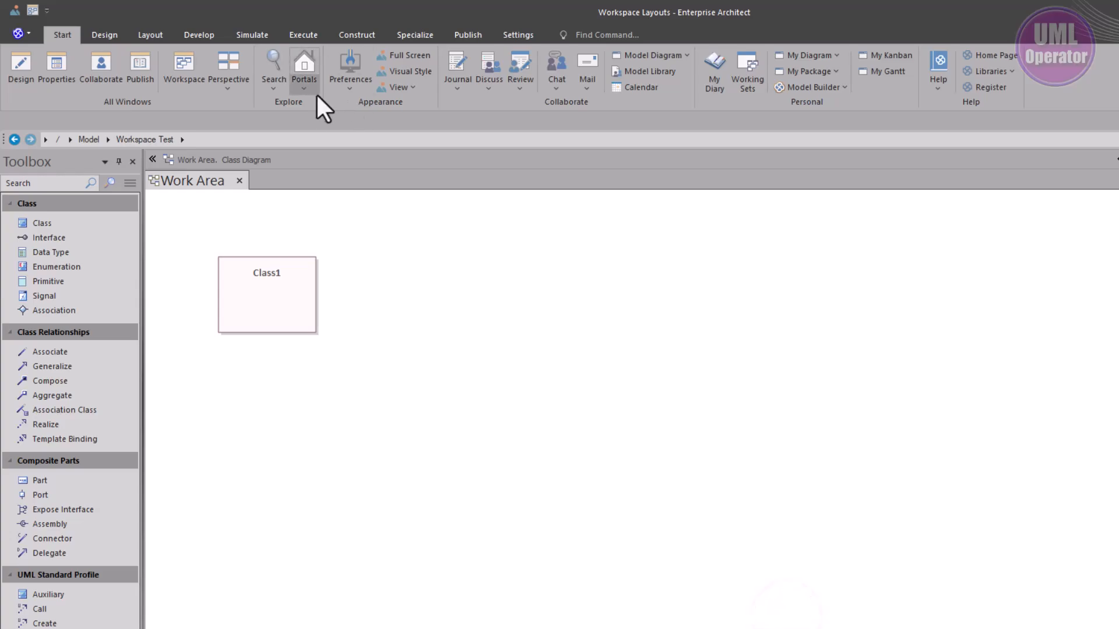
# Save the current window arrangement as a new custom workspace layout named My Default Layout, including active custom views.
pyautogui.click(187, 75)
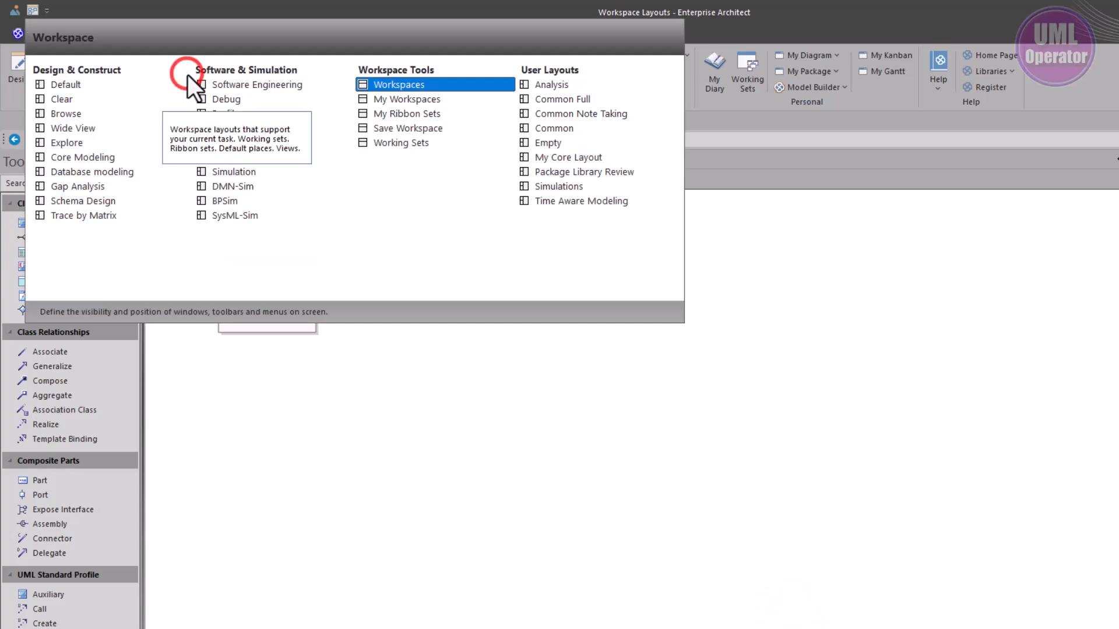
pyautogui.click(408, 99)
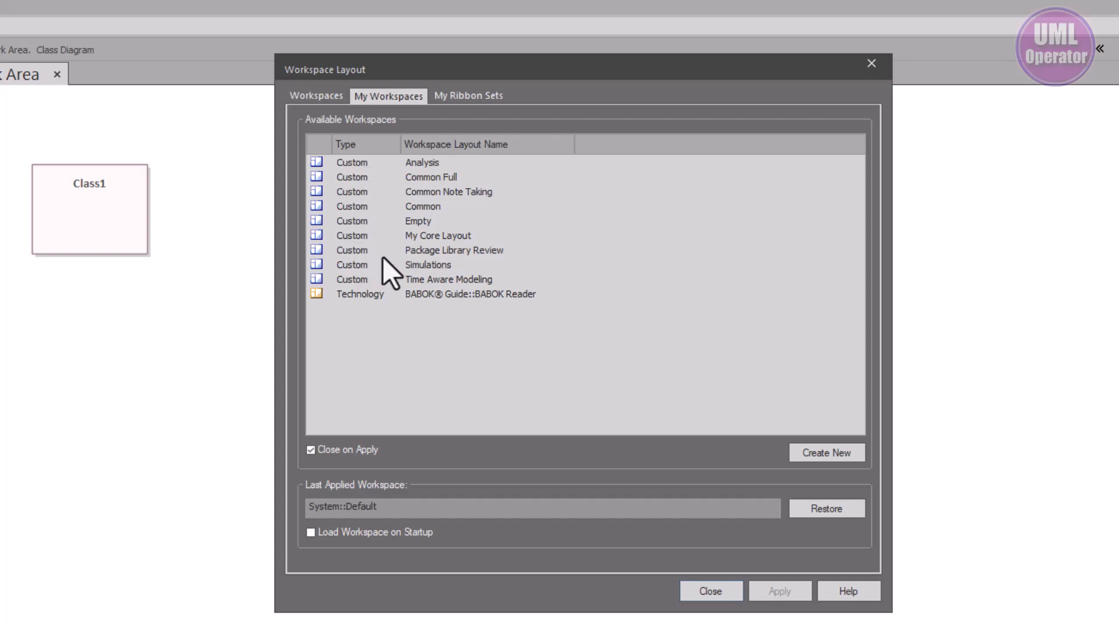
pyautogui.click(824, 454)
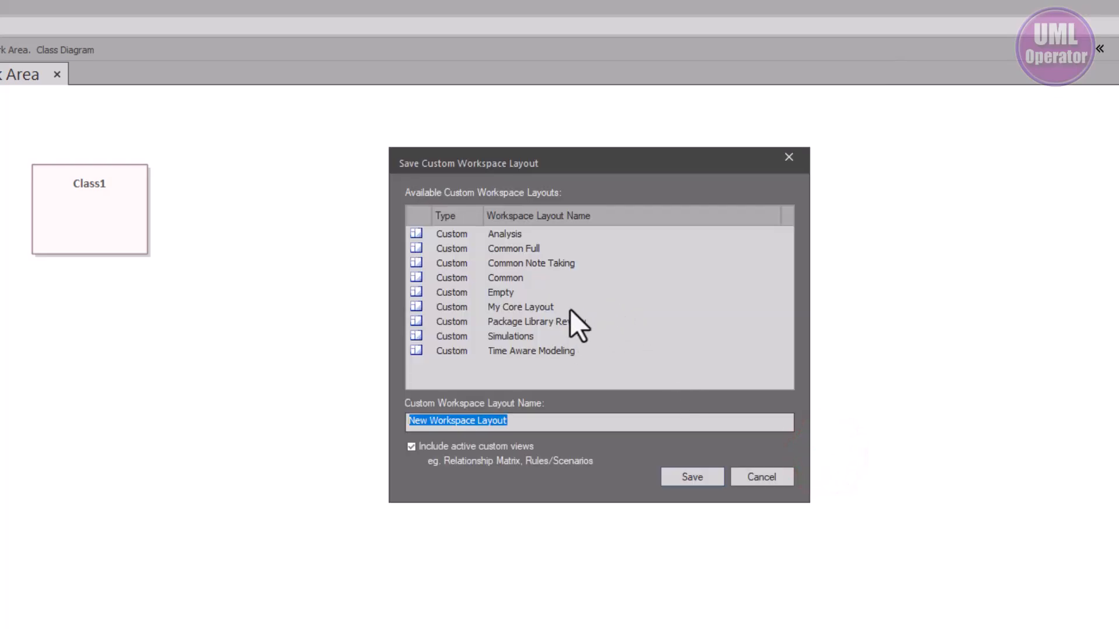
pyautogui.write('My De')
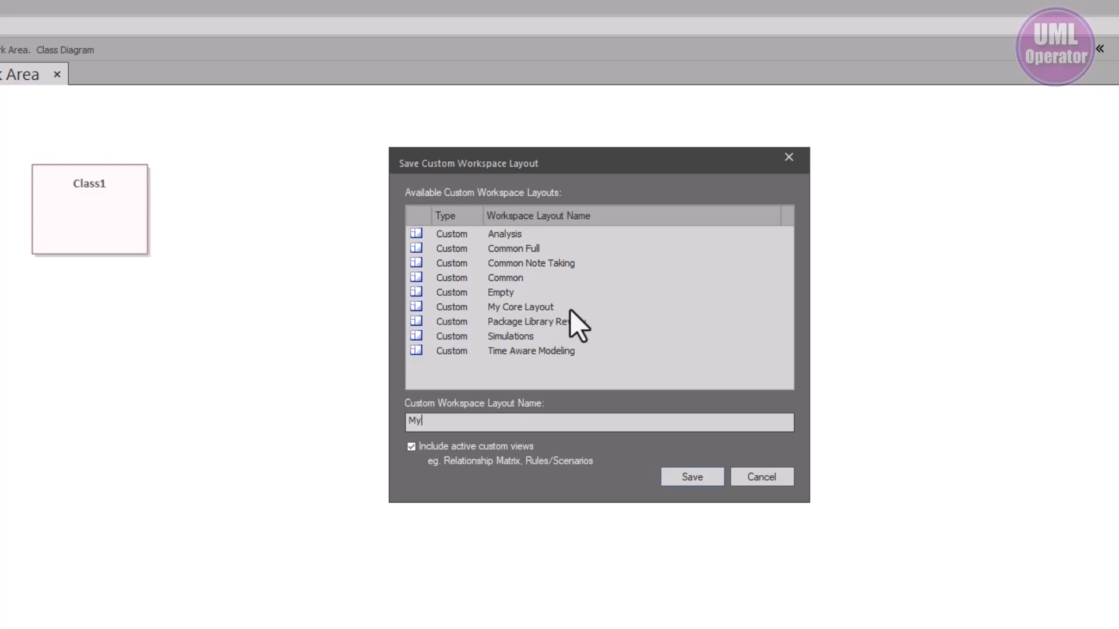
pyautogui.write('fault fWork')
pyautogui.press('BackSpace')
pyautogui.press('BackSpace')
pyautogui.press('BackSpace')
pyautogui.press('BackSpace')
pyautogui.press('BackSpace')
pyautogui.press('BackSpace')
pyautogui.write('Layout')
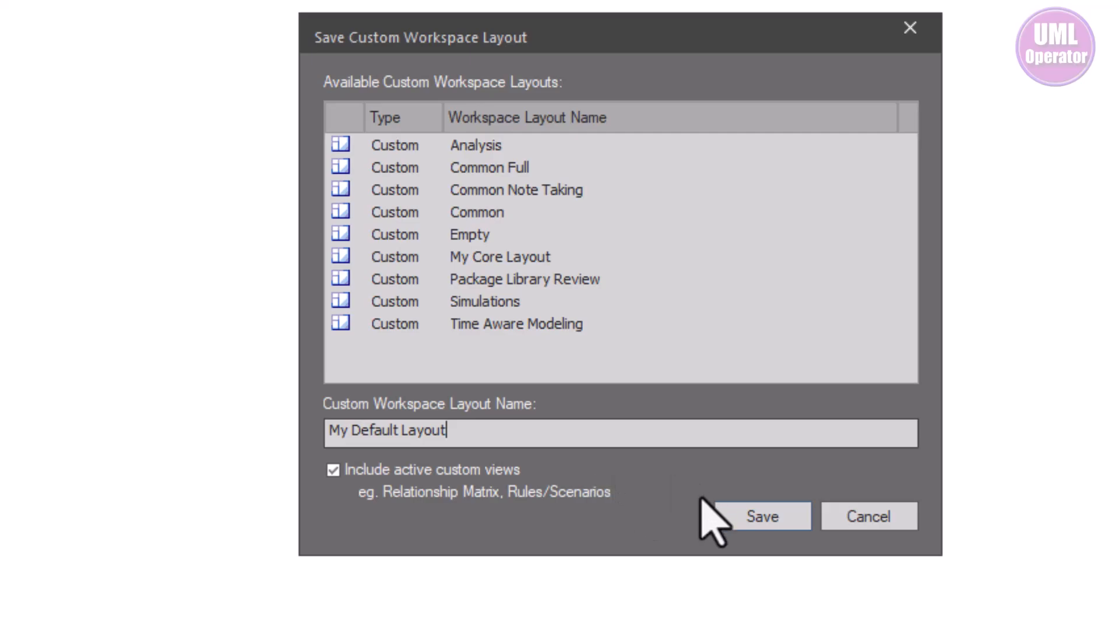
pyautogui.click(760, 517)
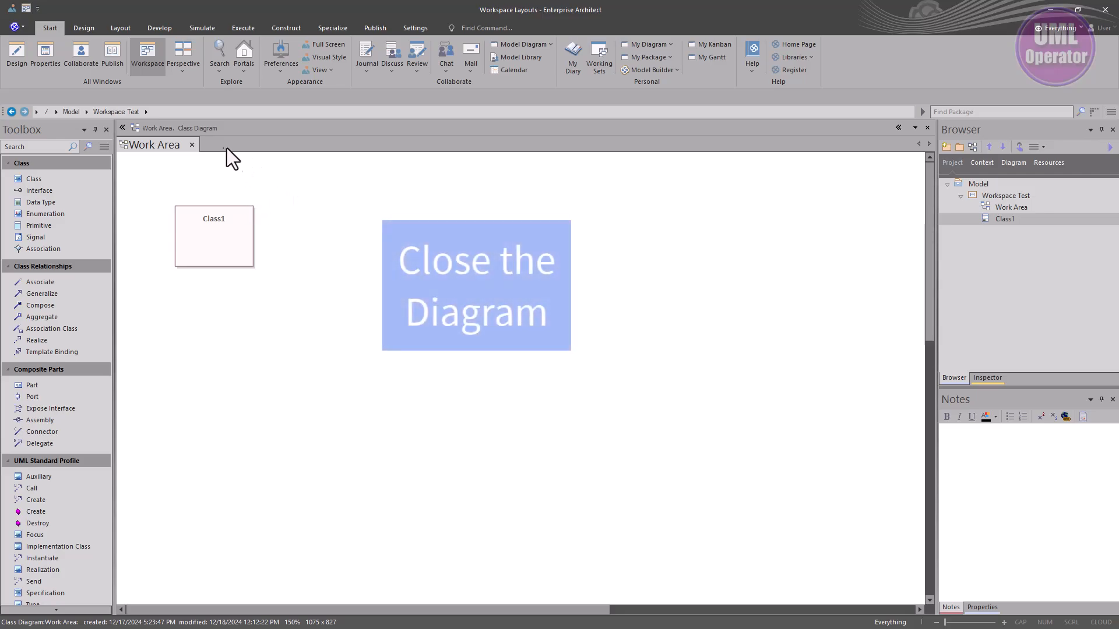
# Close the Work Area diagram and apply the Schema Design workspace layout.
pyautogui.click(192, 144)
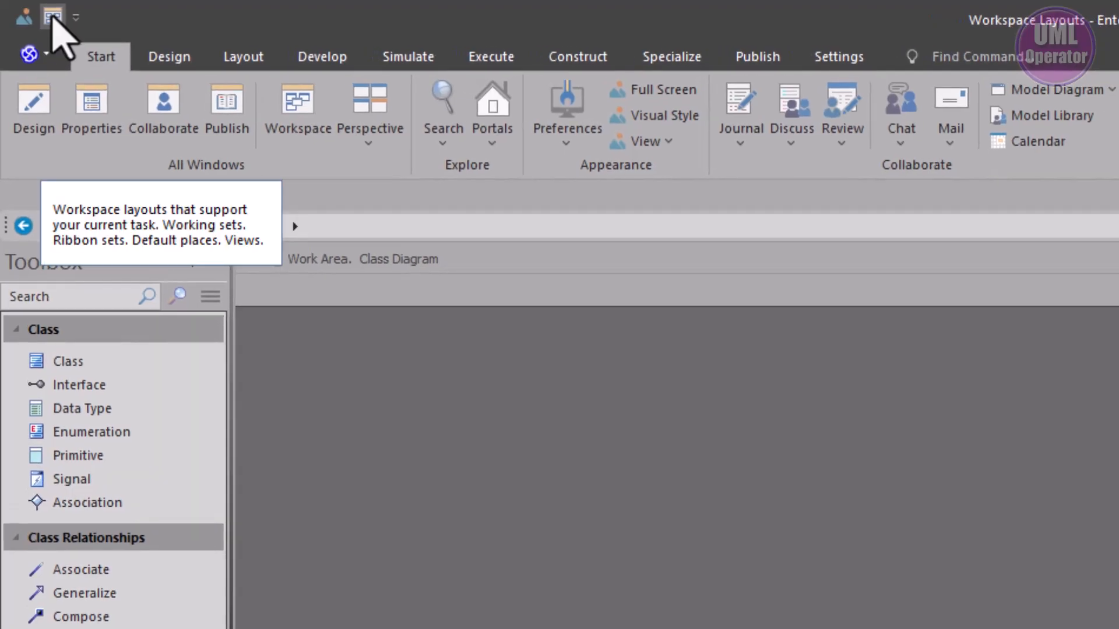
pyautogui.click(52, 17)
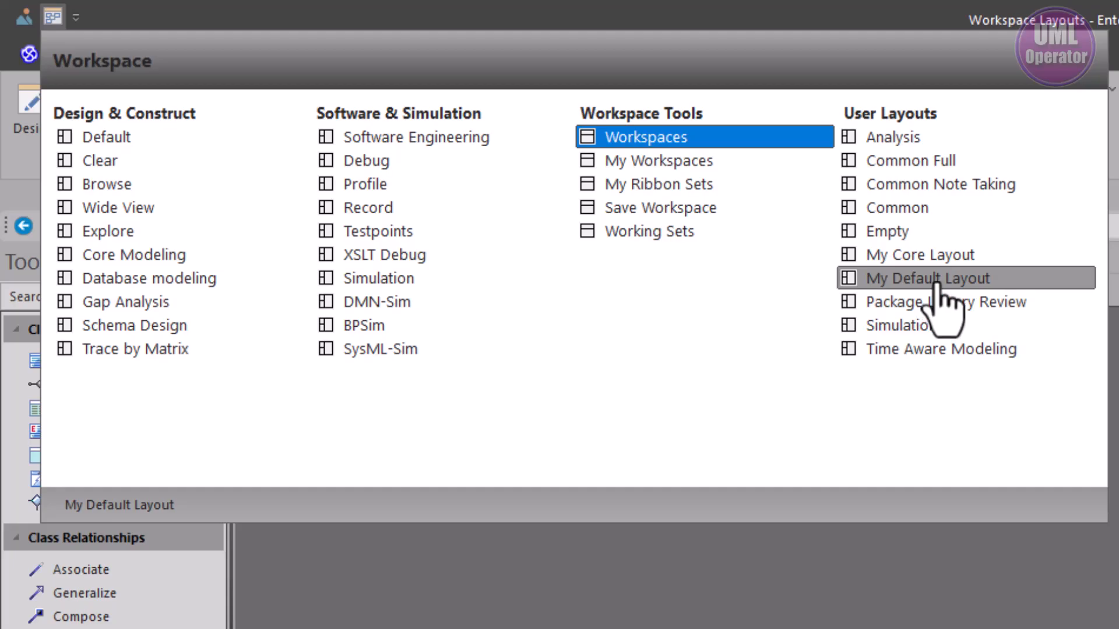
pyautogui.click(935, 283)
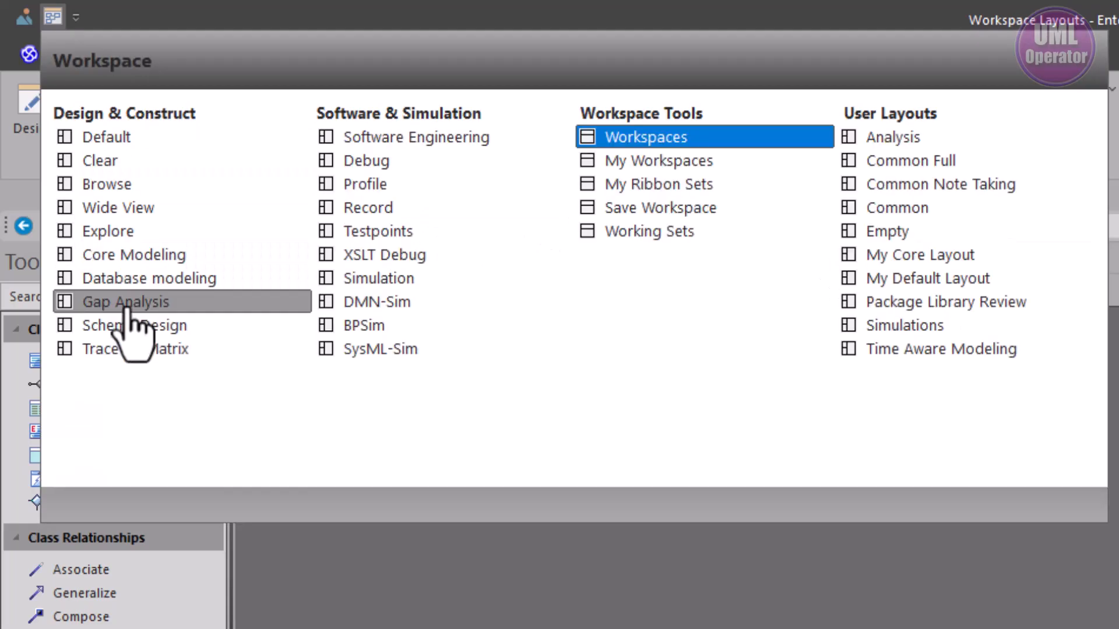
pyautogui.click(141, 334)
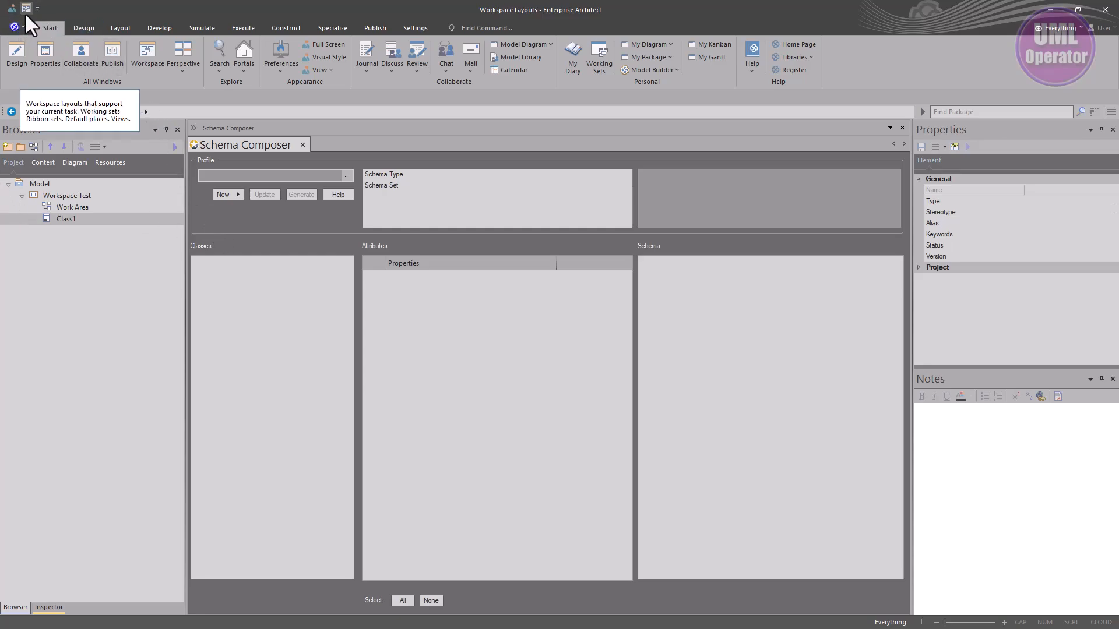
# Apply the user layout My Default Layout to restore the custom window arrangement.
pyautogui.click(150, 57)
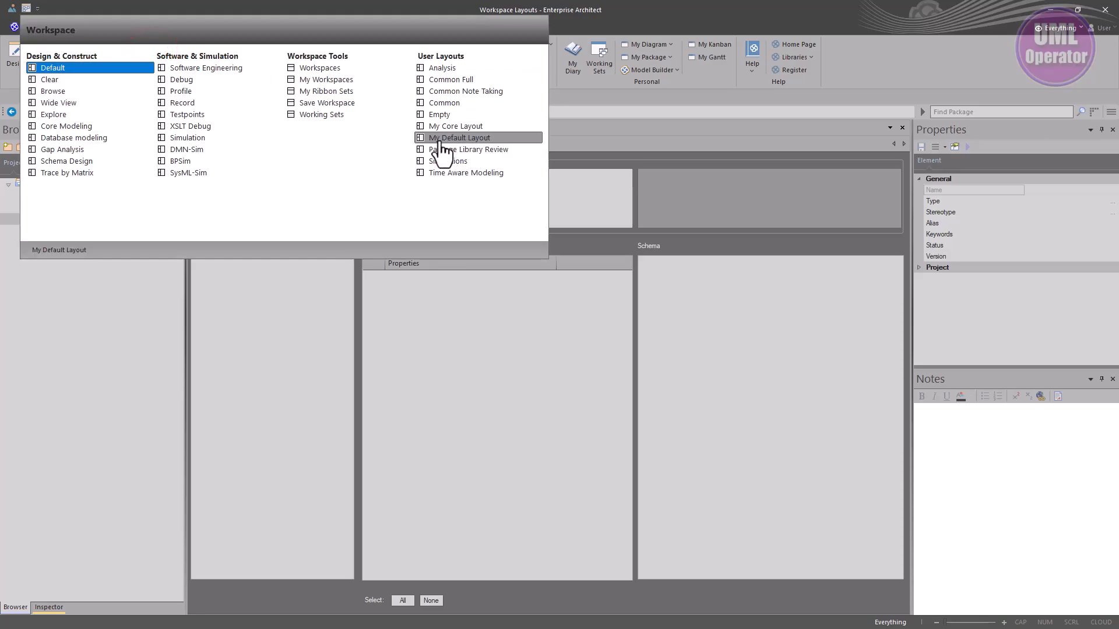
pyautogui.click(479, 142)
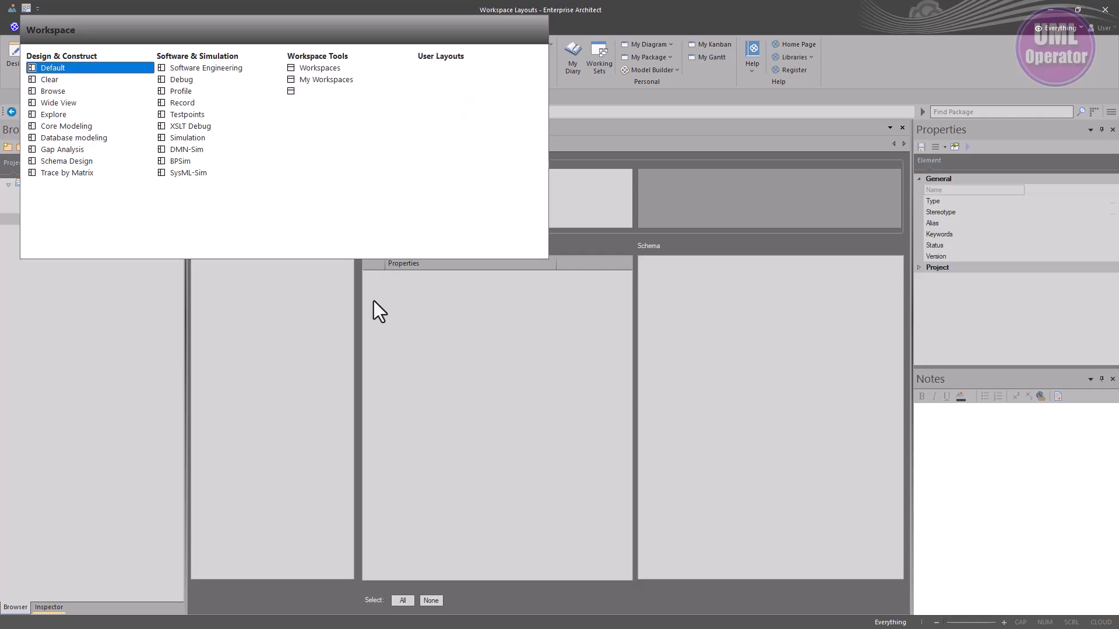
pyautogui.click(391, 334)
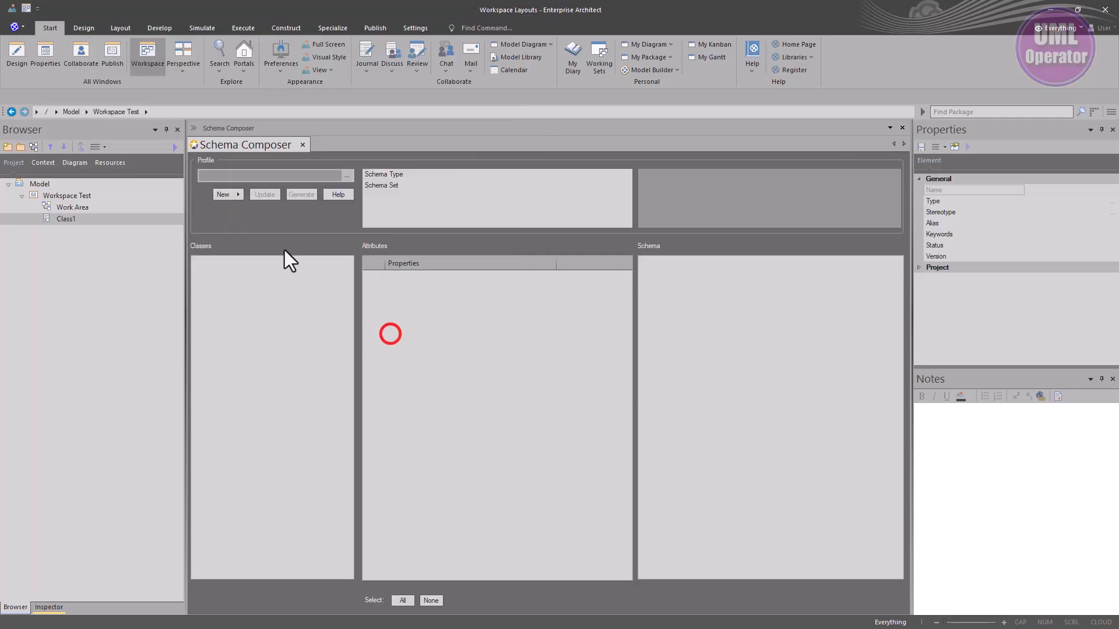
pyautogui.click(26, 8)
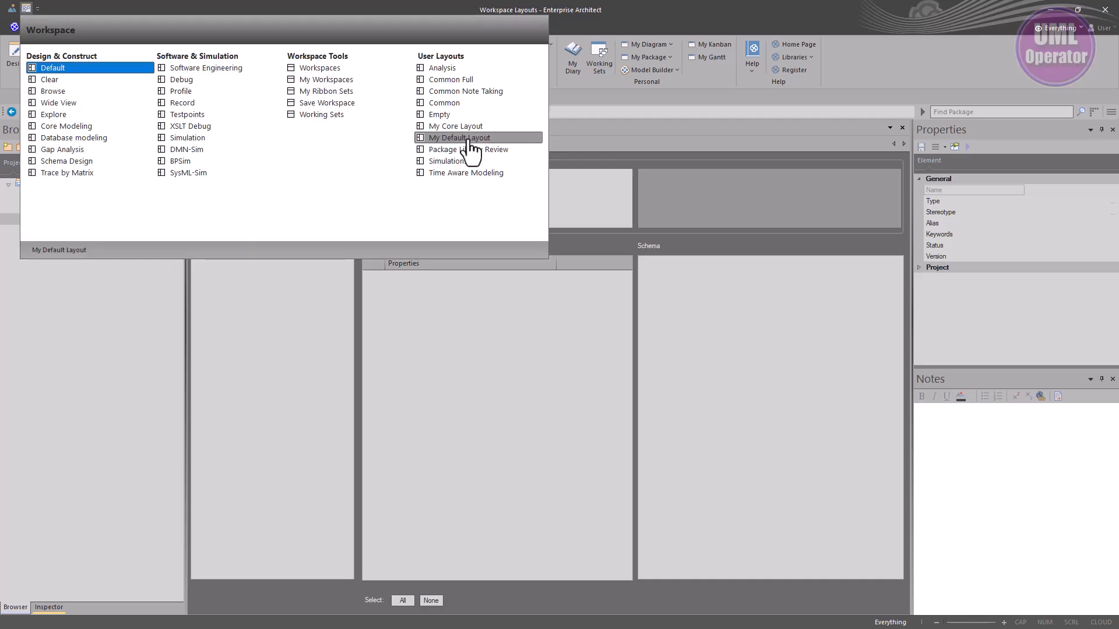
pyautogui.click(449, 138)
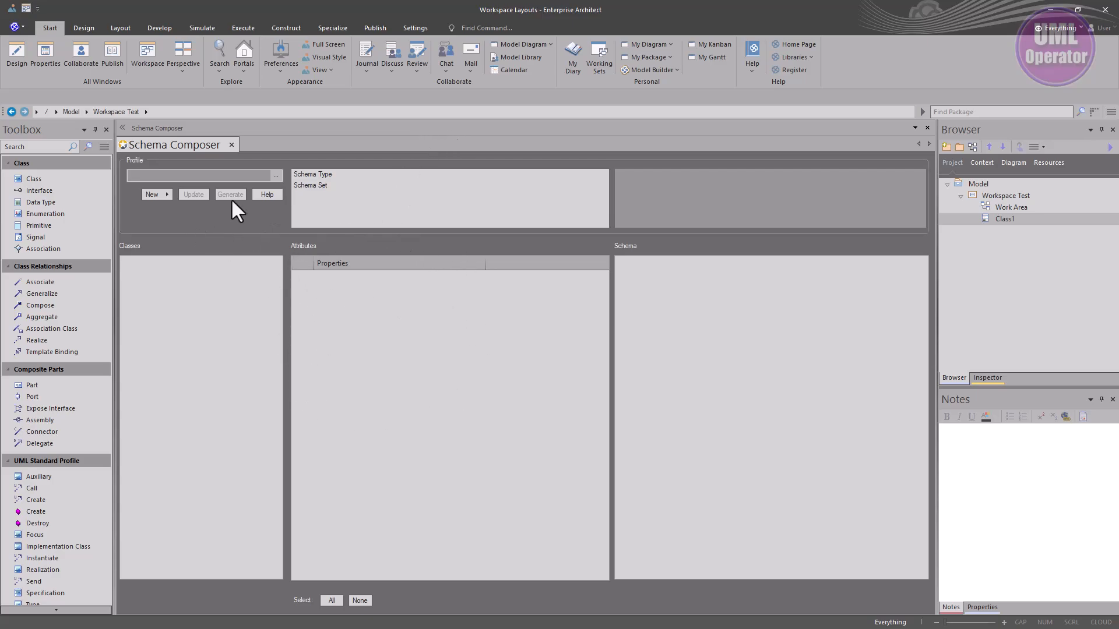
# Close the Schema Composer and reopen the Work Area diagram from the project tree.
pyautogui.click(231, 145)
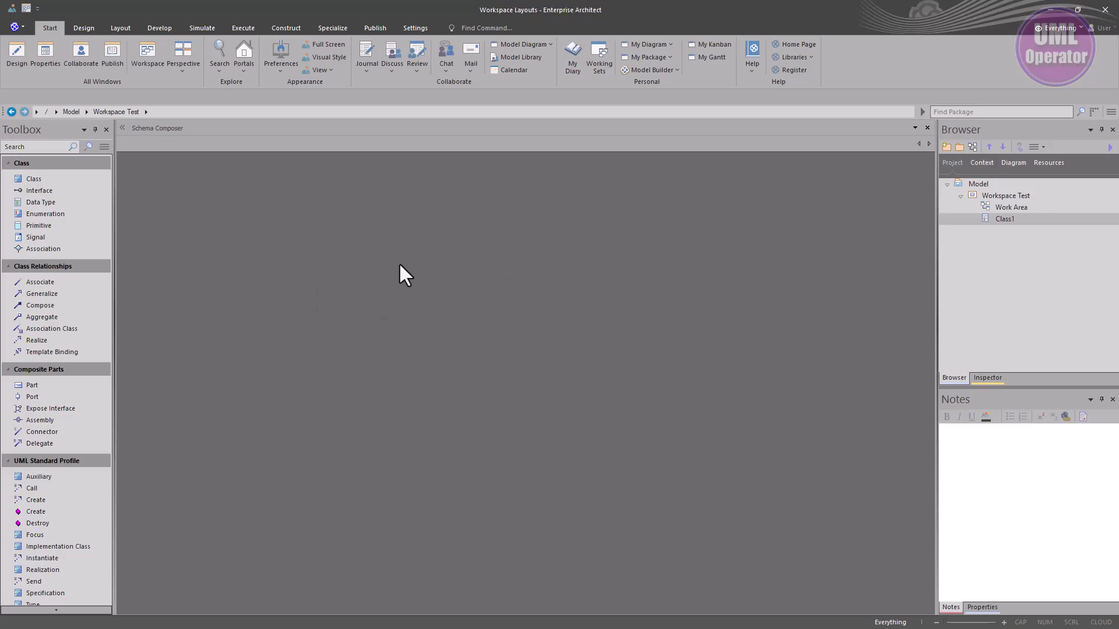
pyautogui.doubleClick(1000, 221)
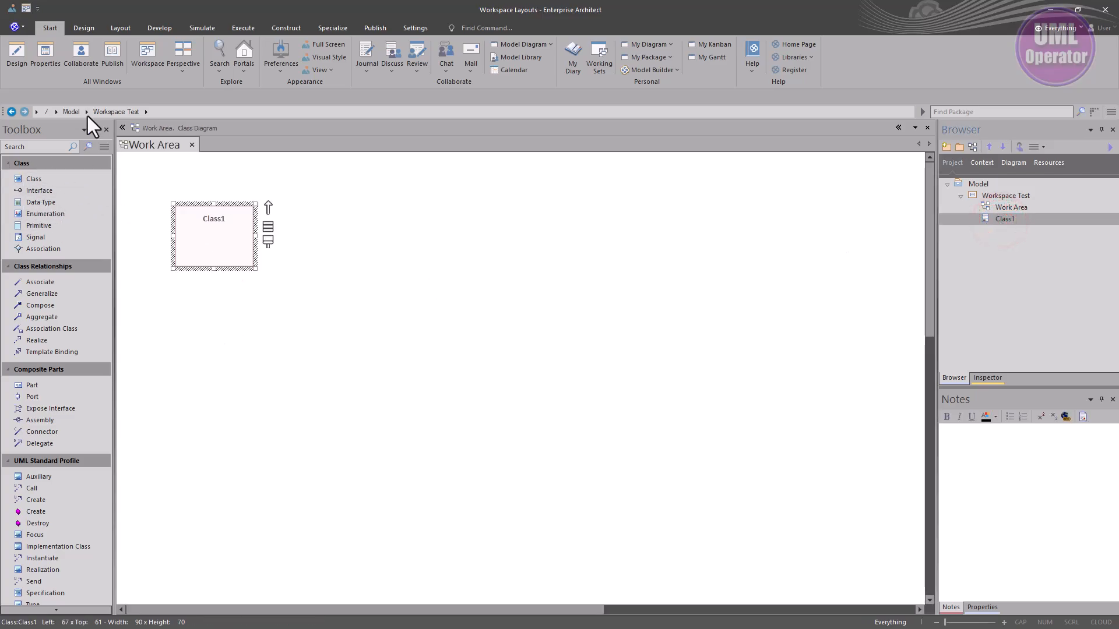
# Apply the Wide View workspace with the diagram open, switch back to My Default Layout and deselect the class.
pyautogui.click(26, 9)
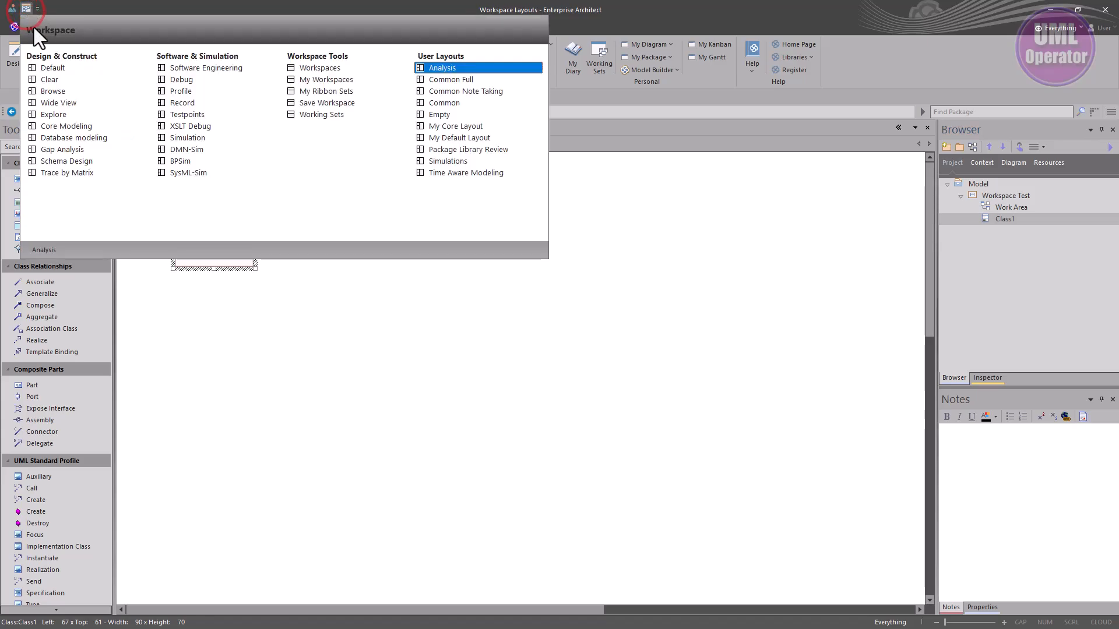
pyautogui.click(46, 102)
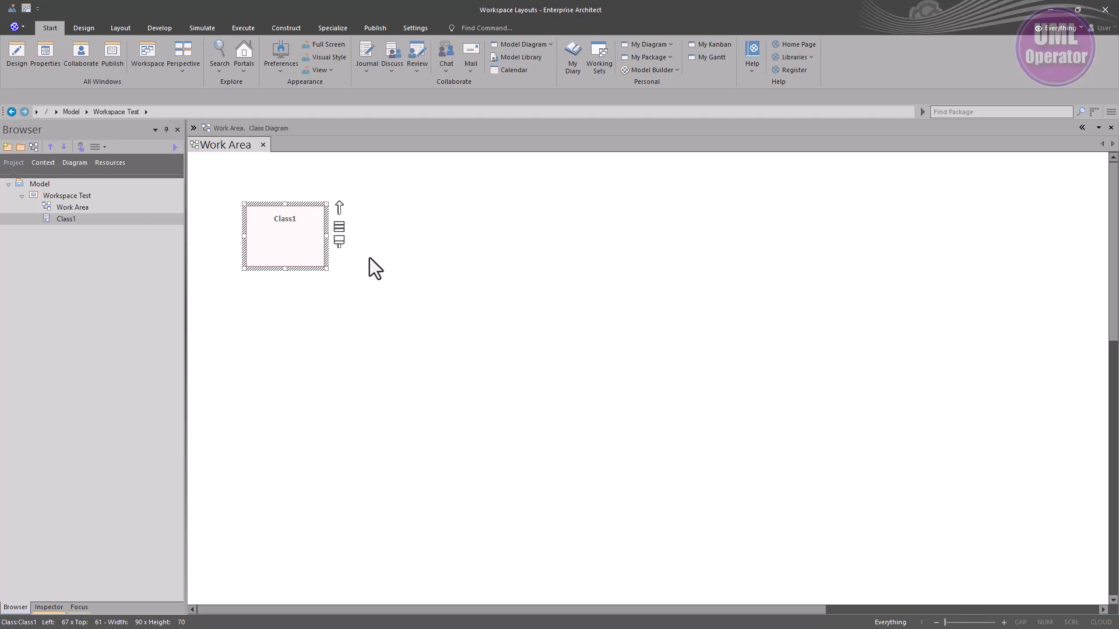
pyautogui.click(26, 9)
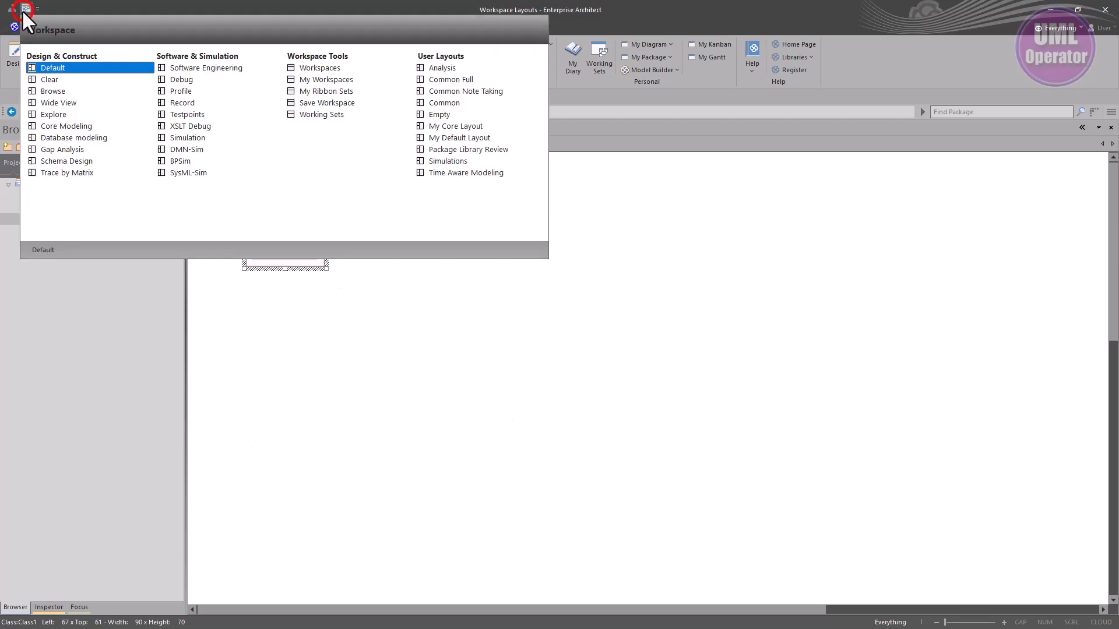
pyautogui.click(460, 138)
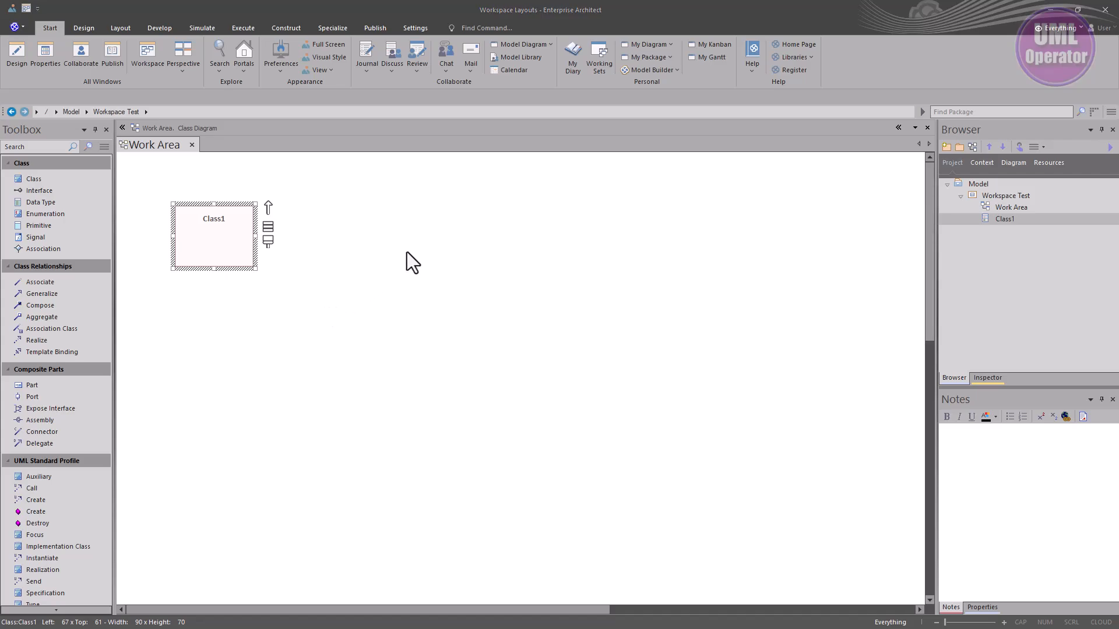
pyautogui.click(340, 216)
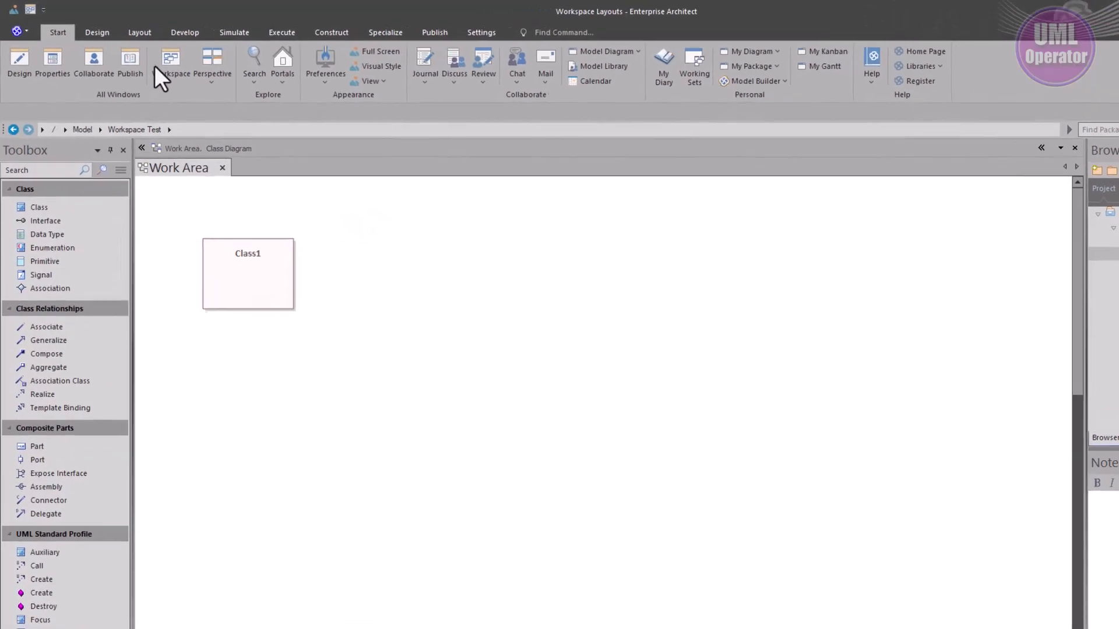
# Delete My Default Layout from the custom workspaces and close the Workspace Layout dialog.
pyautogui.click(148, 56)
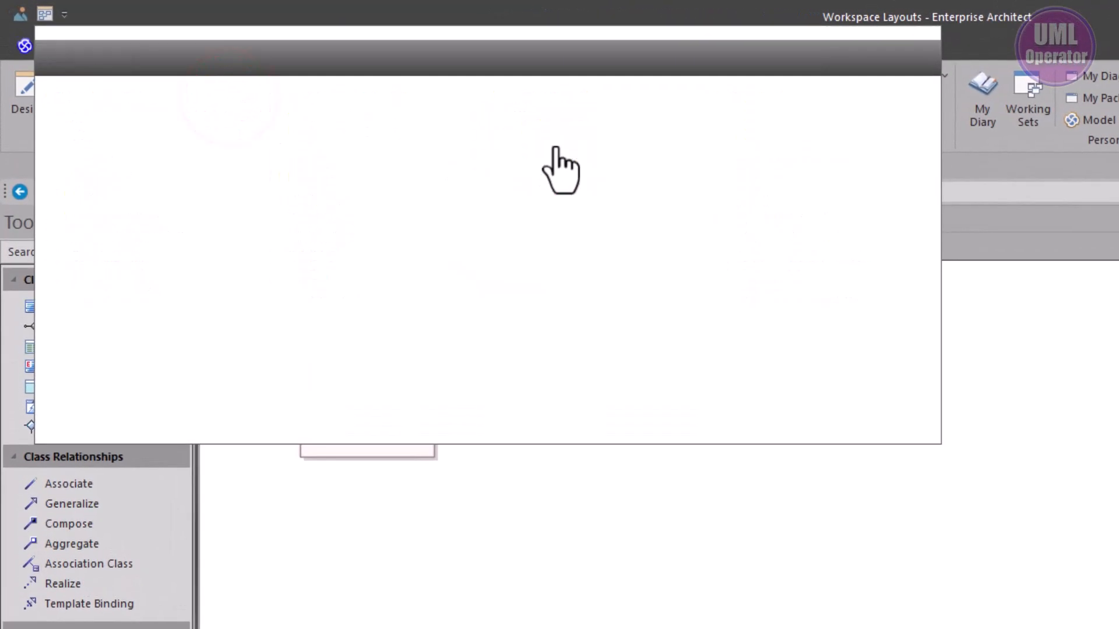
pyautogui.click(555, 150)
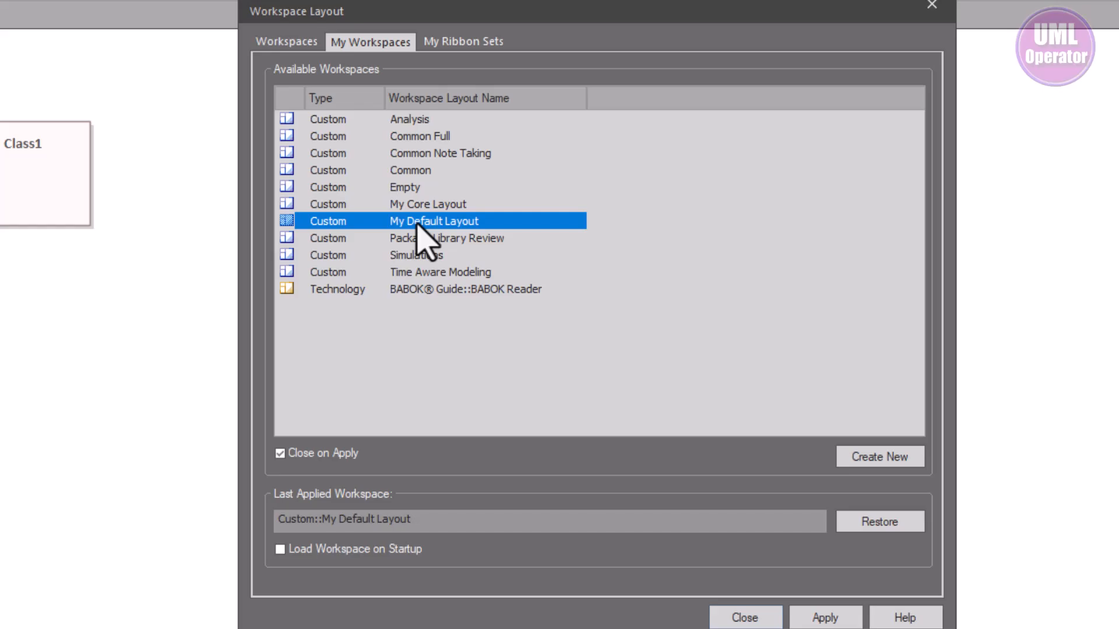
pyautogui.rightClick(418, 224)
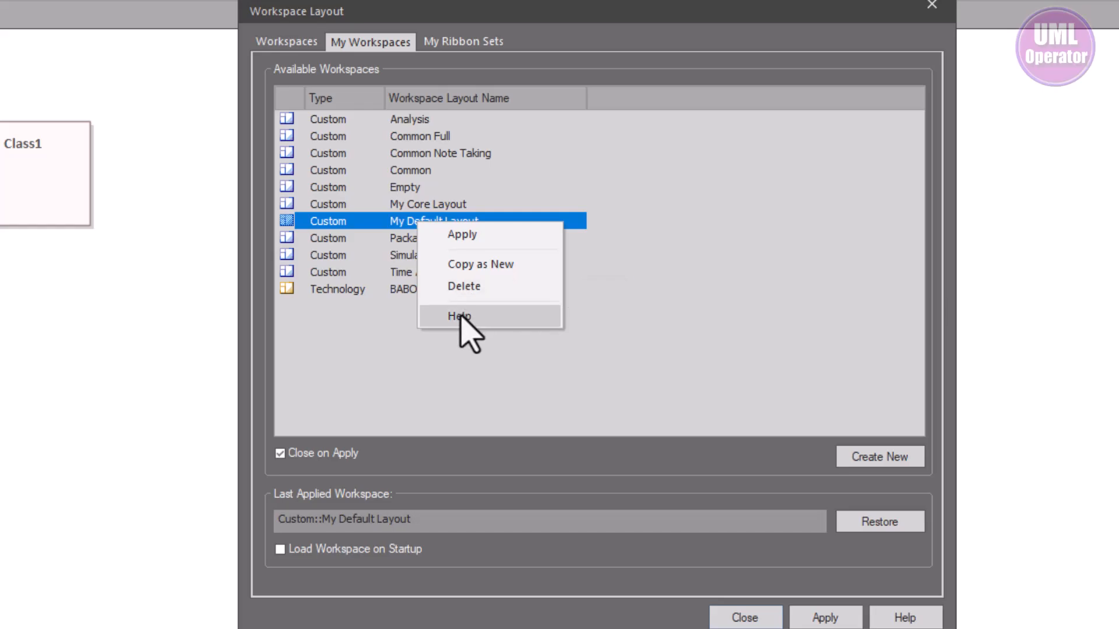
pyautogui.click(463, 286)
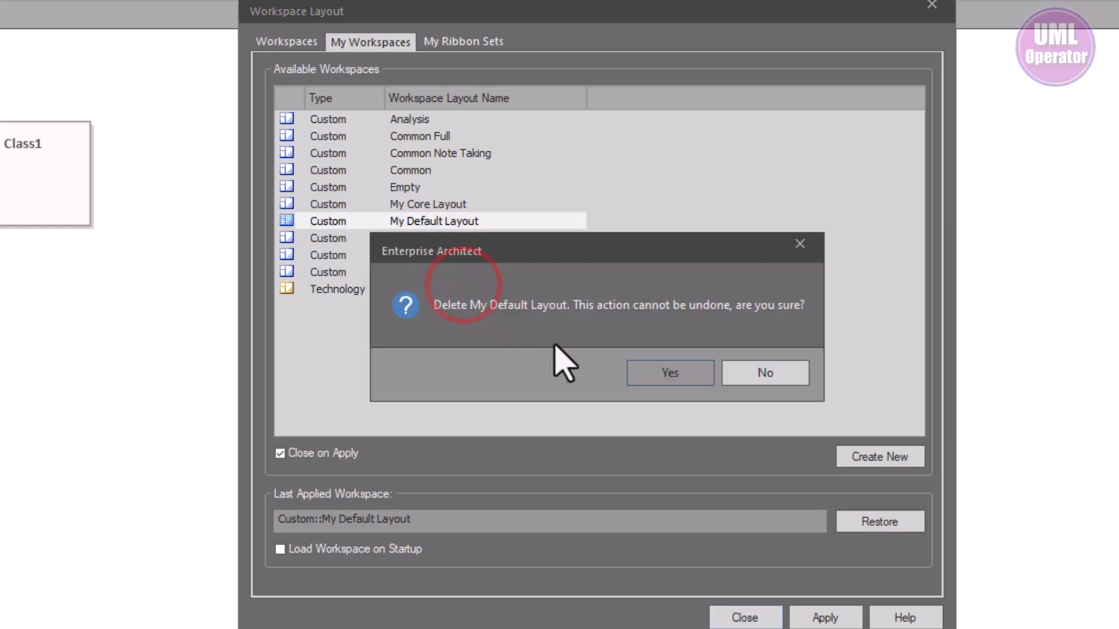
pyautogui.click(698, 373)
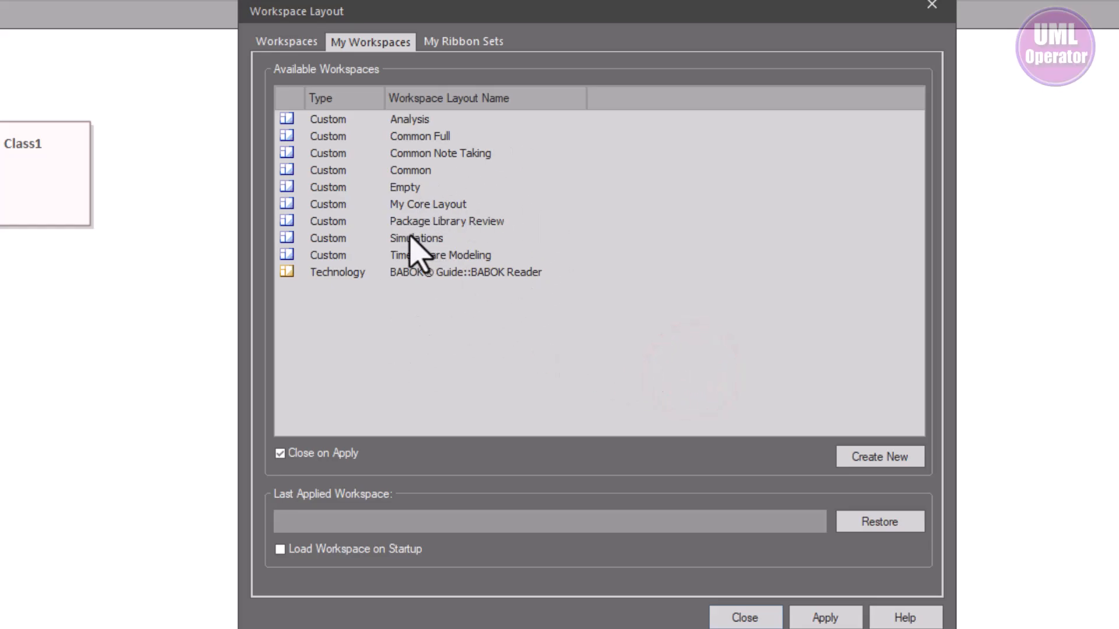
pyautogui.click(751, 616)
# Open the Find in Project search view alongside the Work Area diagram.
pyautogui.click(410, 381)
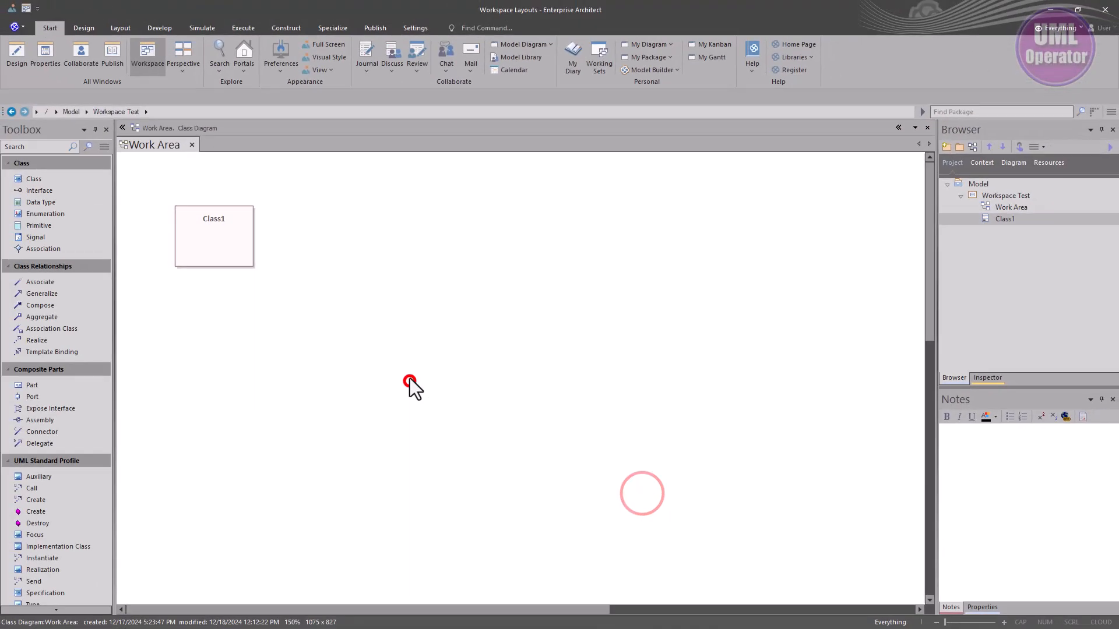
pyautogui.click(219, 68)
pyautogui.click(226, 95)
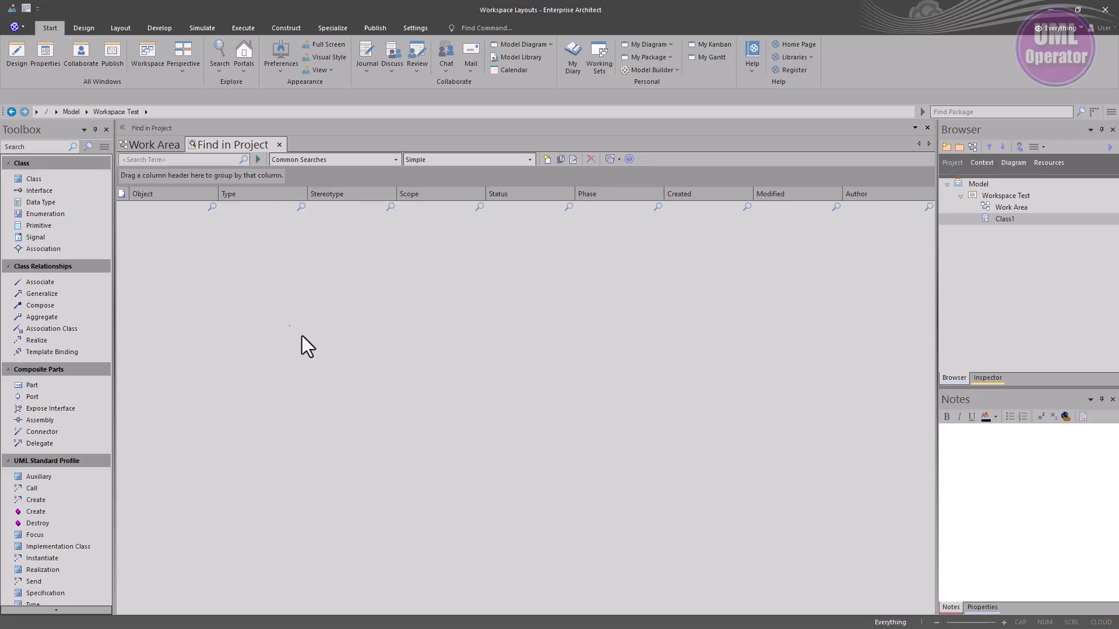
# Place the Work Area diagram after Find in Project and save the arrangement as a new custom workspace named My Default Layout.
pyautogui.click(141, 144)
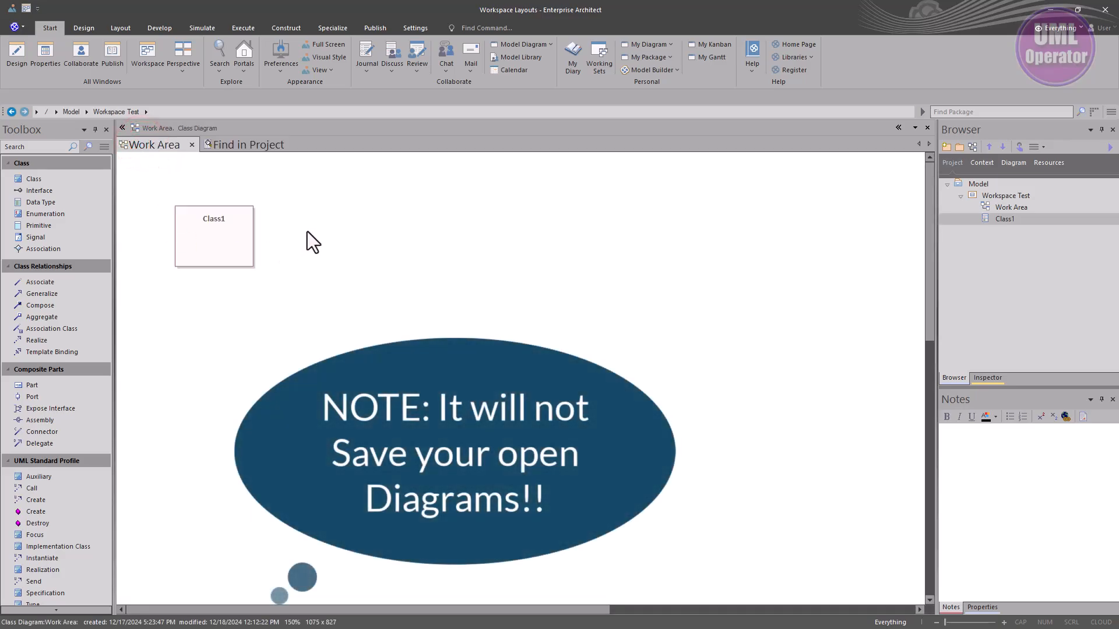
pyautogui.moveTo(160, 146); pyautogui.dragTo(257, 144)
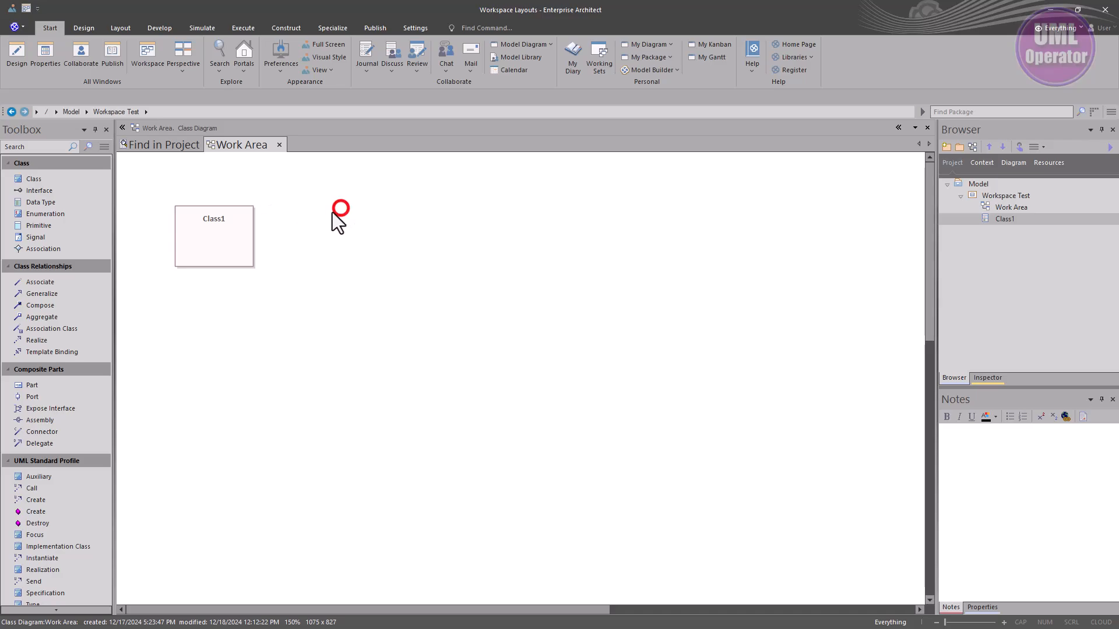
pyautogui.click(150, 62)
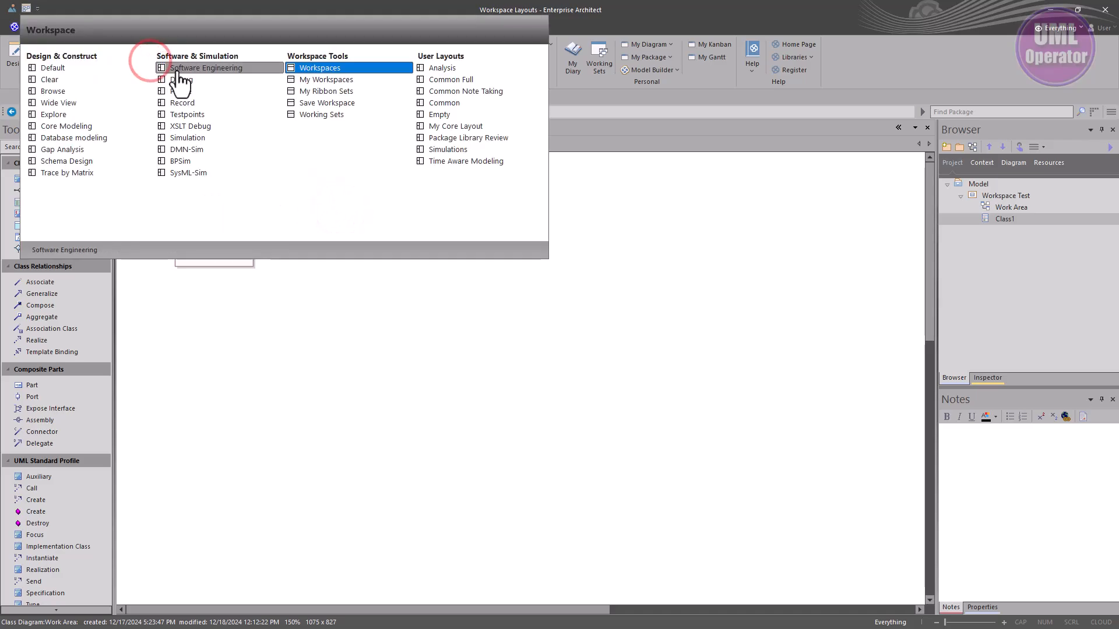
pyautogui.click(318, 80)
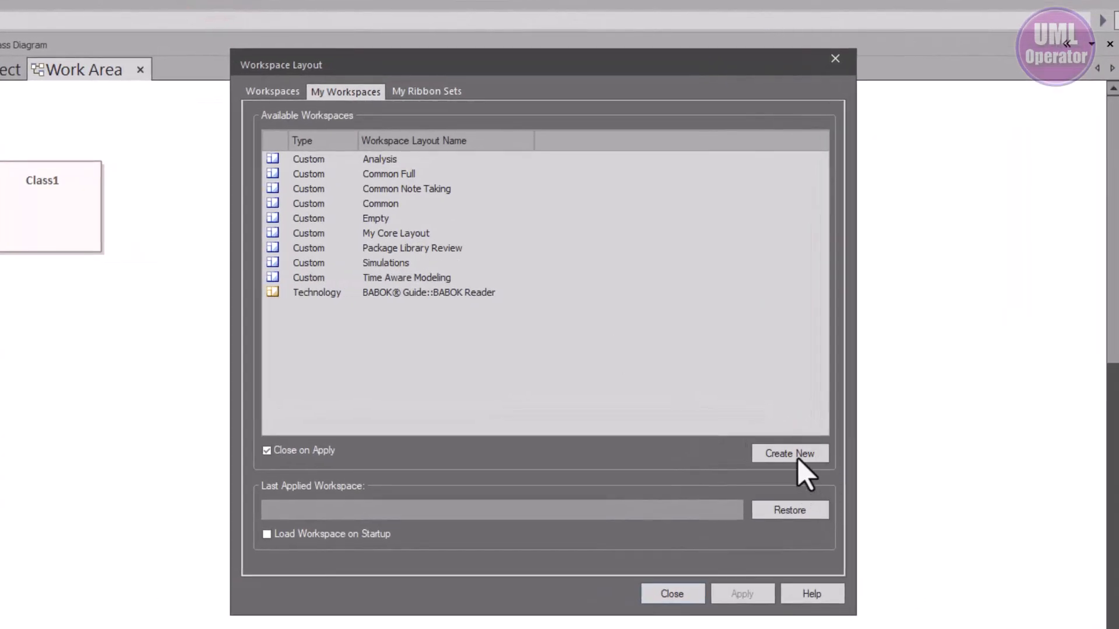
pyautogui.click(798, 458)
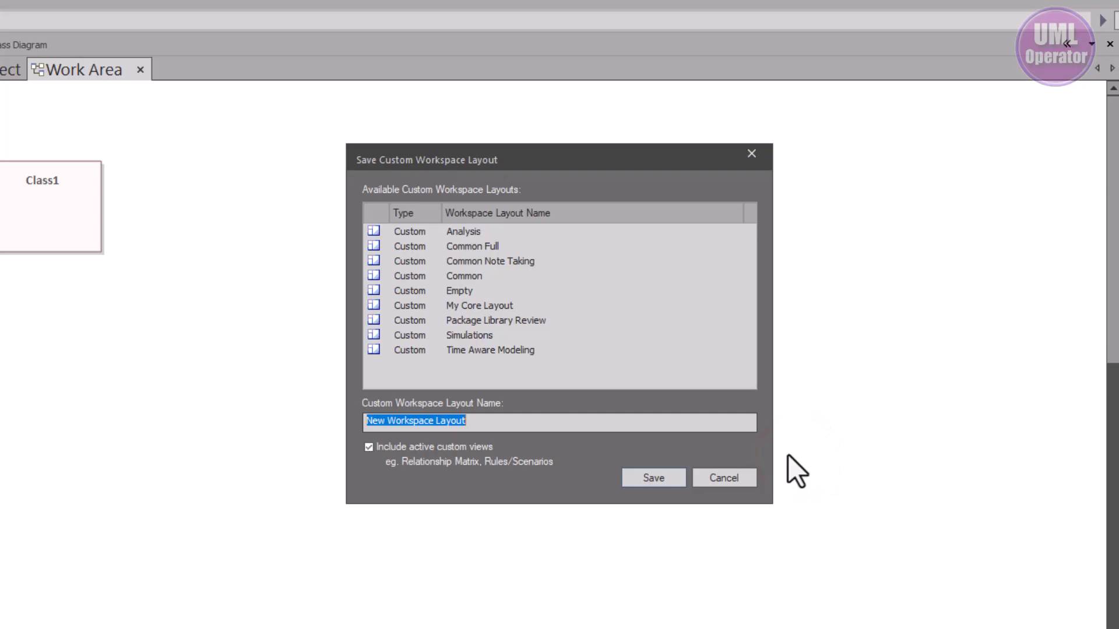
pyautogui.write('My Default ')
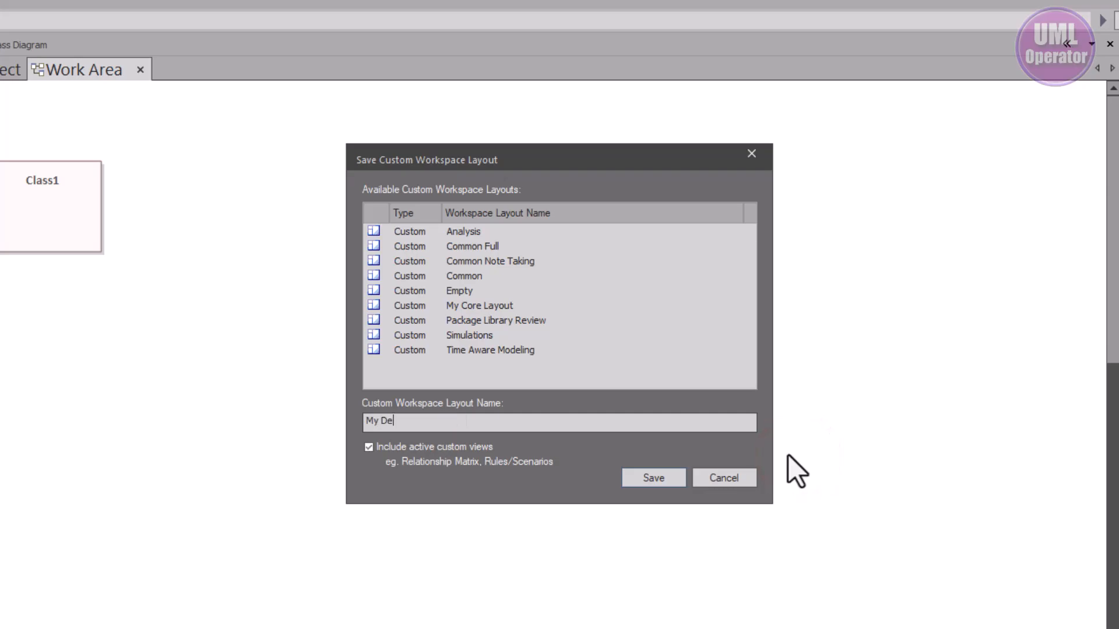
pyautogui.write('Layout')
pyautogui.click(653, 478)
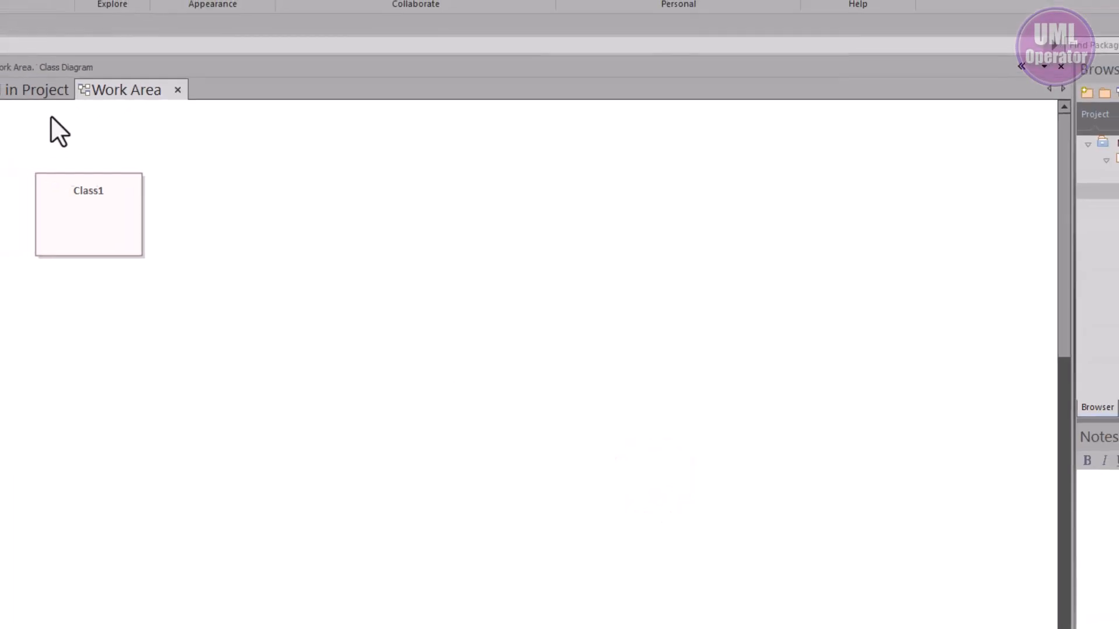
# Close the Find in Project view and apply the Trace by Matrix workspace.
pyautogui.click(36, 94)
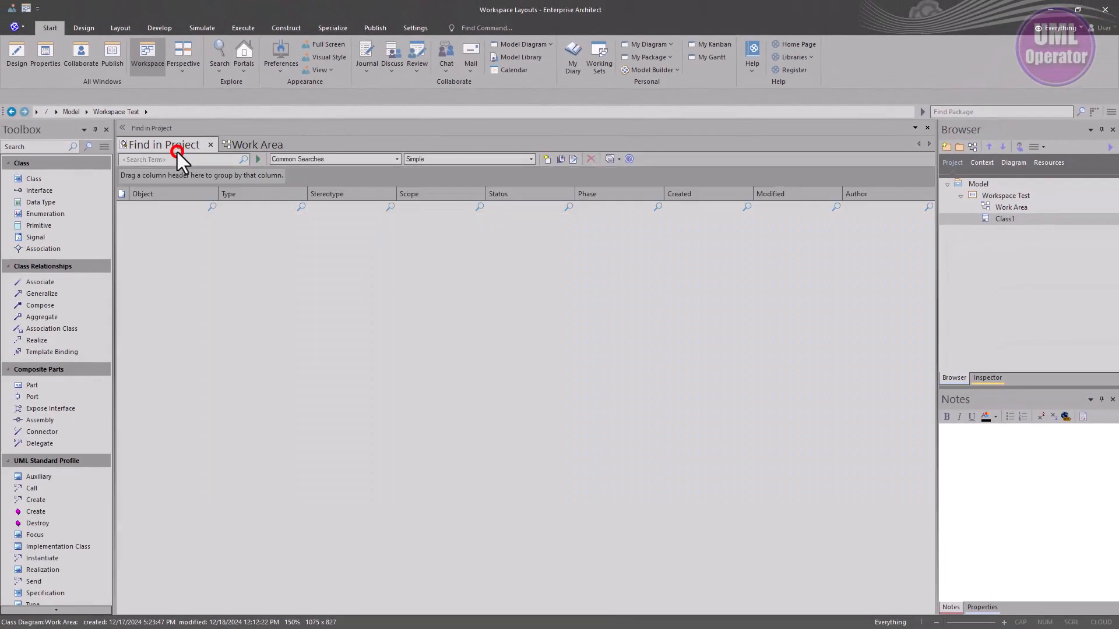
pyautogui.click(210, 145)
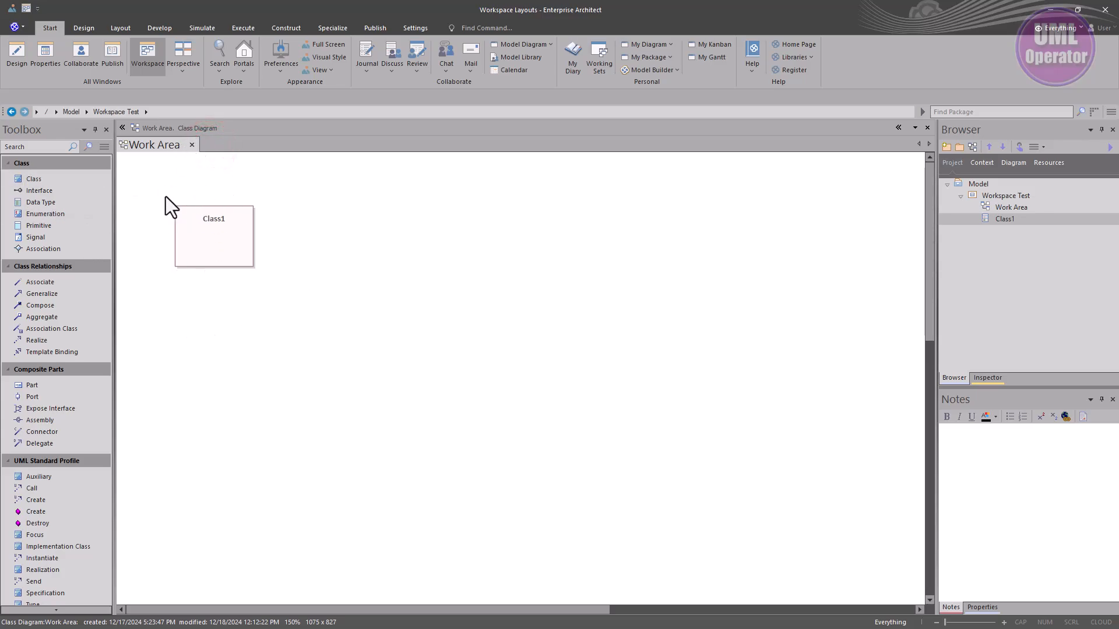
pyautogui.click(26, 8)
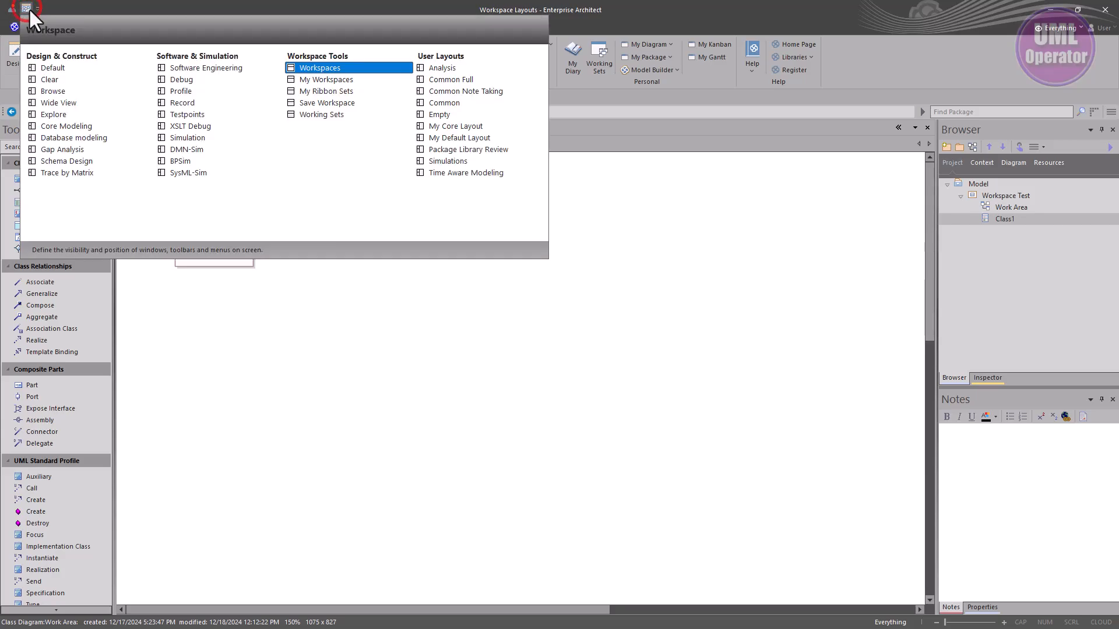
pyautogui.click(78, 173)
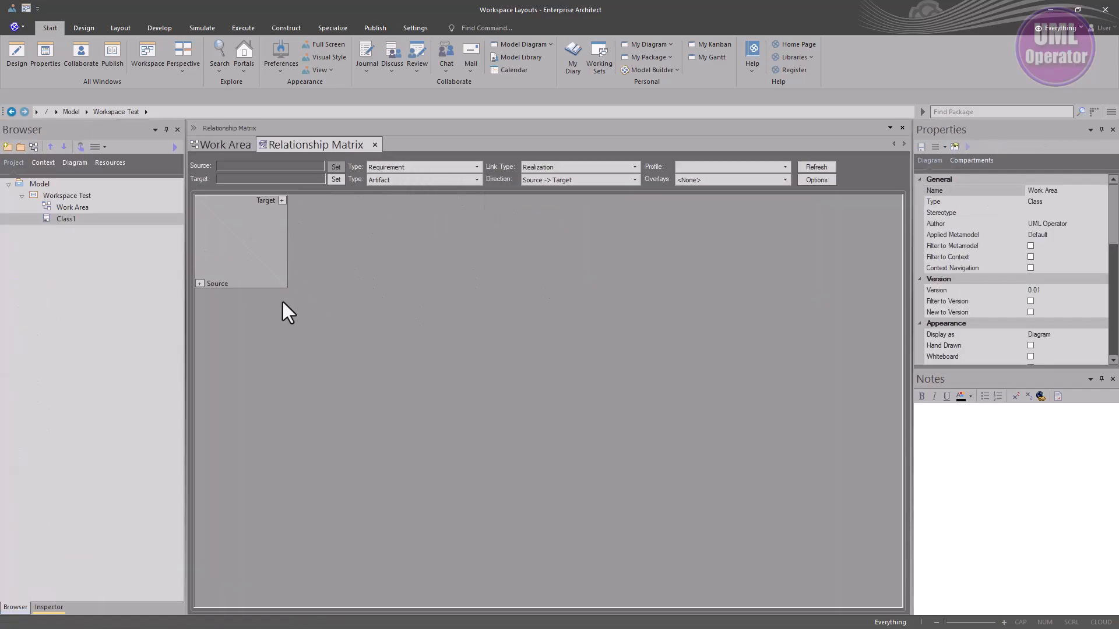
# Apply My Default Layout from the user layouts, close the leftover Relationship Matrix and return to the Work Area diagram.
pyautogui.click(26, 9)
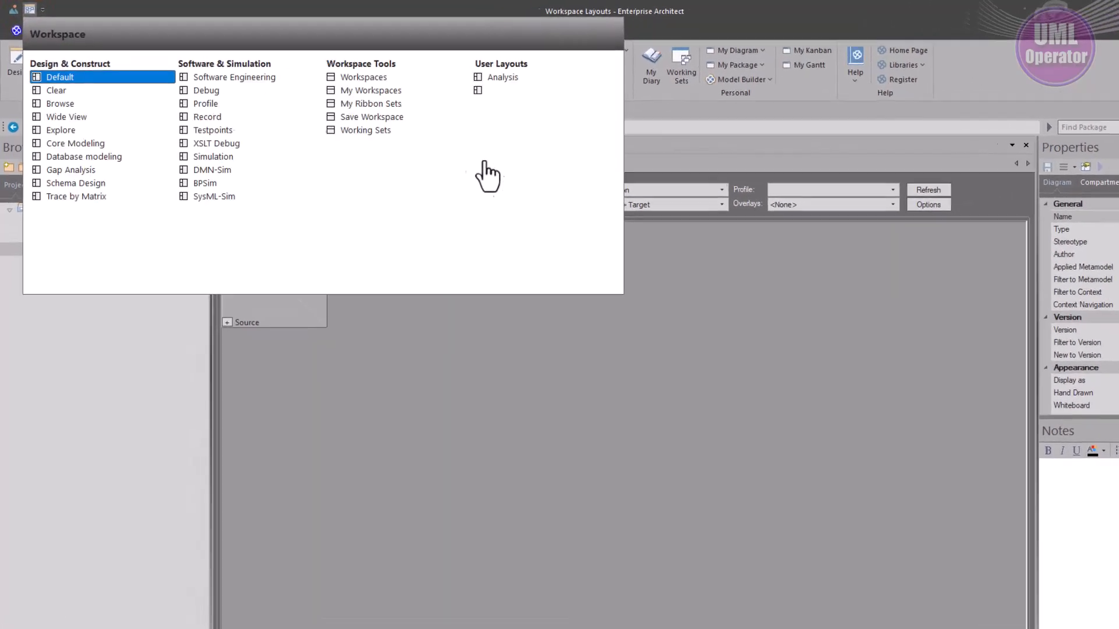
pyautogui.click(542, 168)
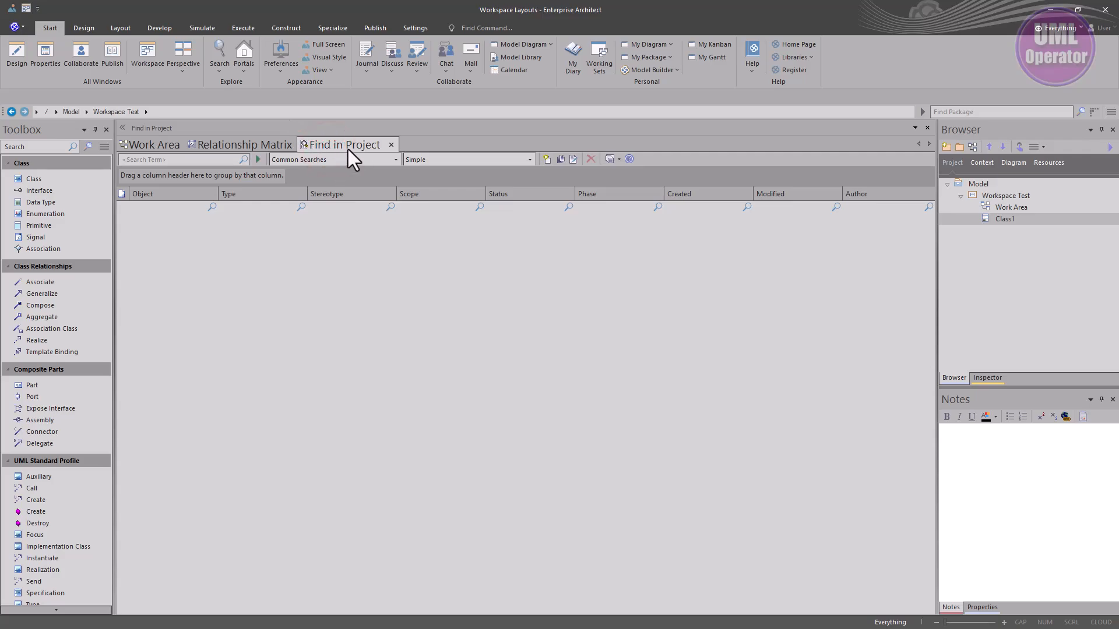
pyautogui.click(236, 142)
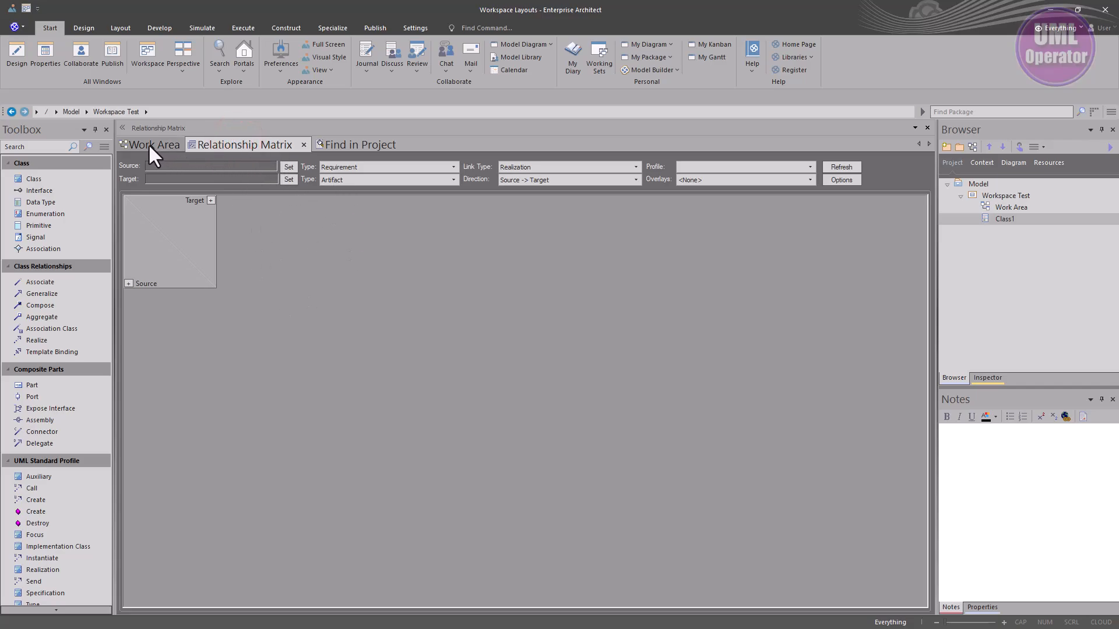
pyautogui.click(303, 145)
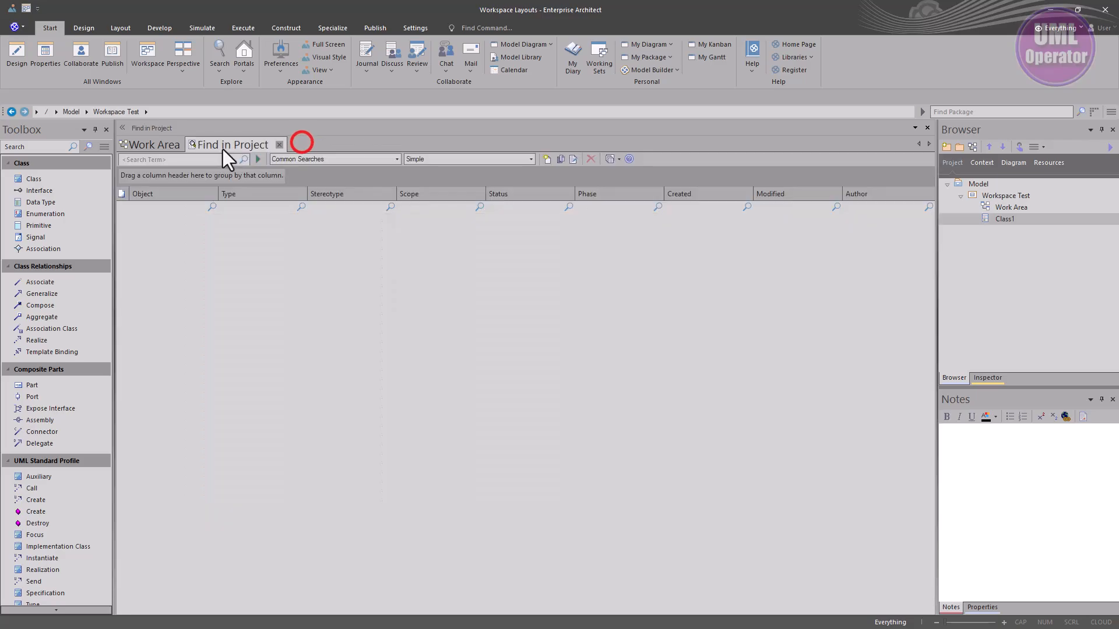
pyautogui.click(154, 147)
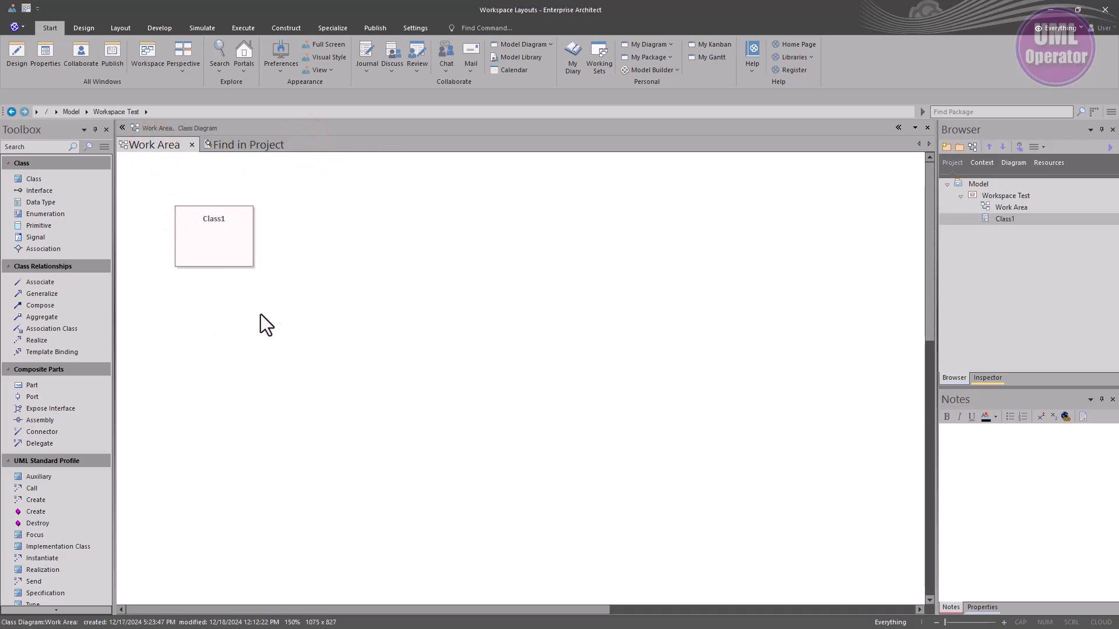
# Open the Timelines window, dock it in the same group as Browser and Inspector, and bring the Browser back to the front.
pyautogui.click(50, 28)
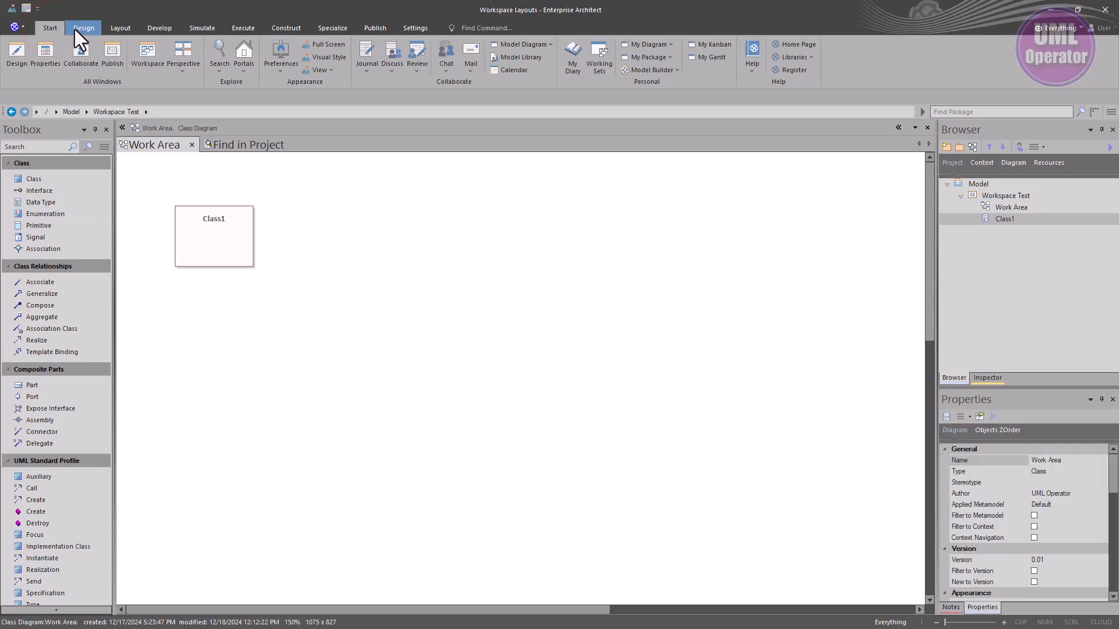
pyautogui.click(18, 54)
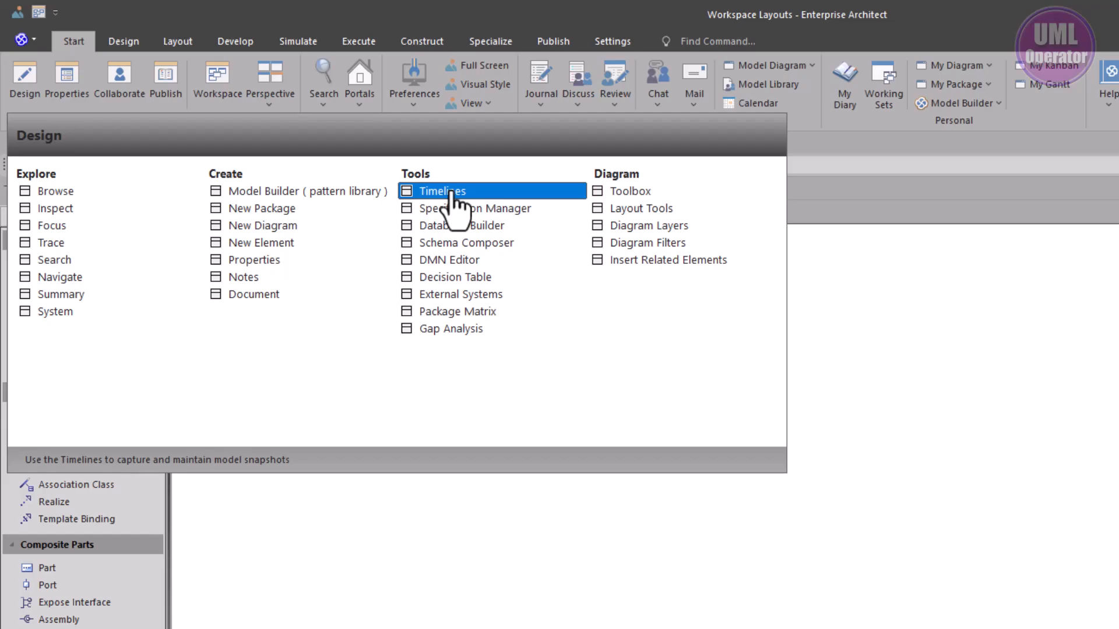
pyautogui.click(452, 194)
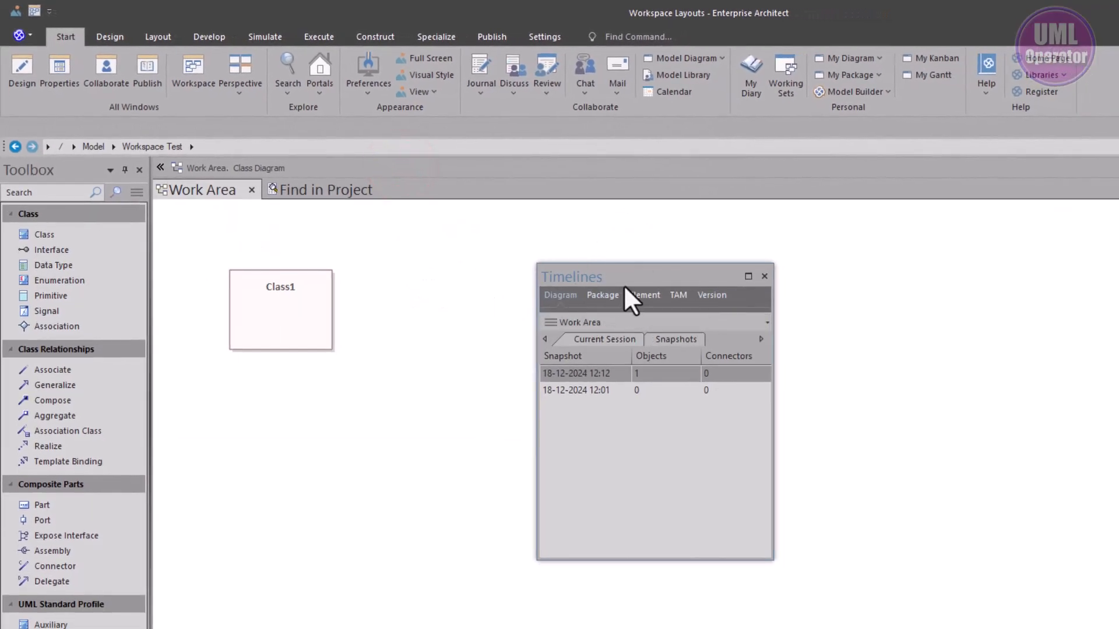
pyautogui.moveTo(639, 279); pyautogui.dragTo(871, 327)
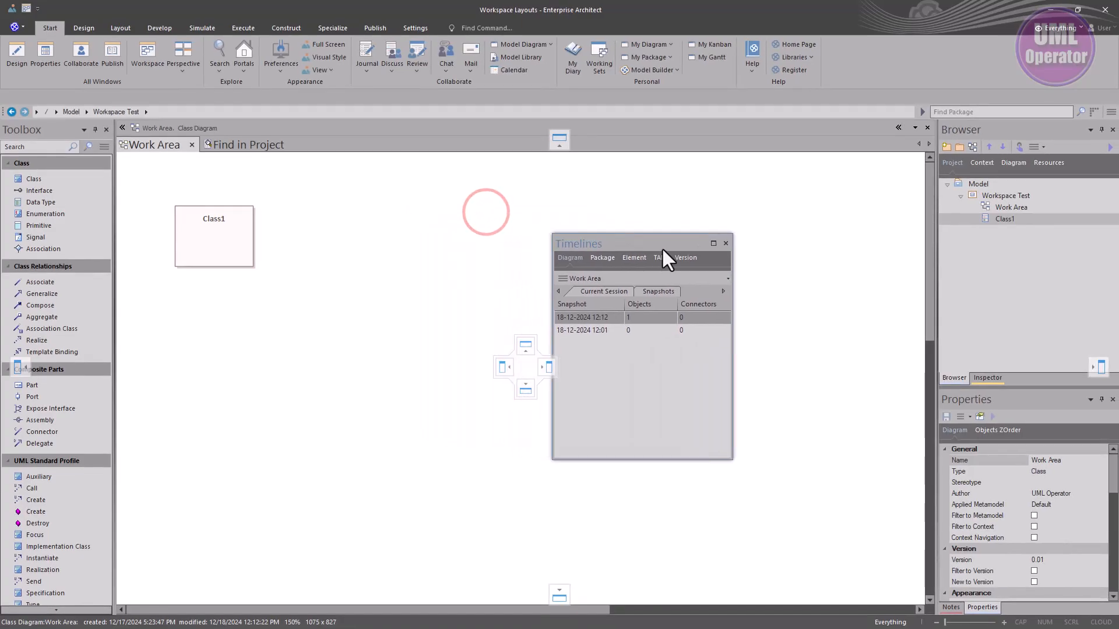
pyautogui.moveTo(663, 249); pyautogui.dragTo(1029, 255)
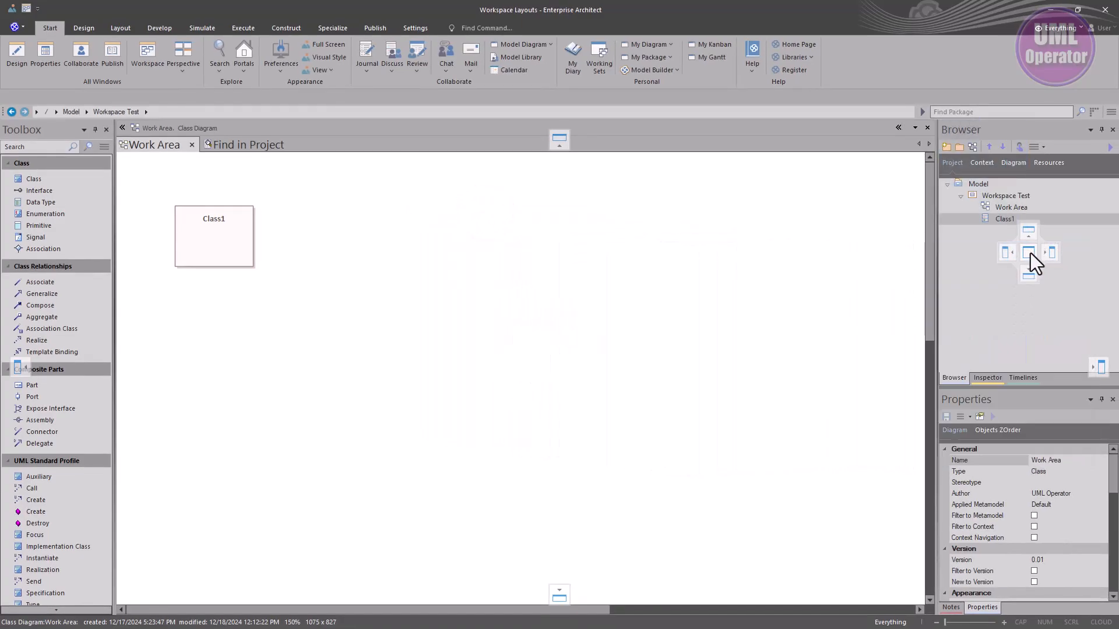
pyautogui.moveTo(1030, 253); pyautogui.dragTo(1028, 254)
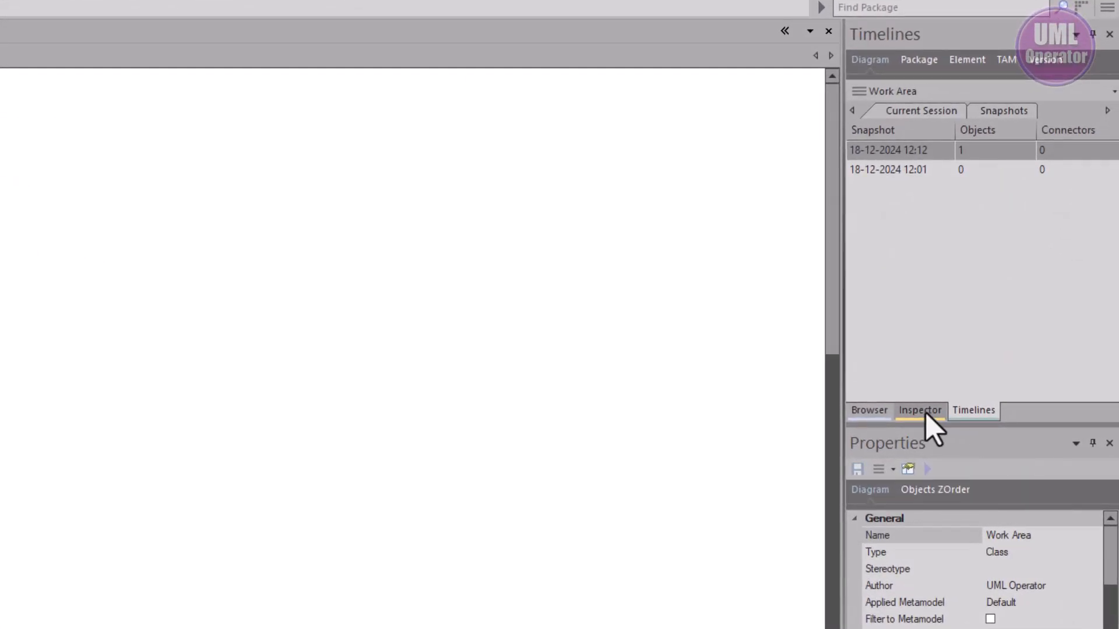
pyautogui.click(925, 413)
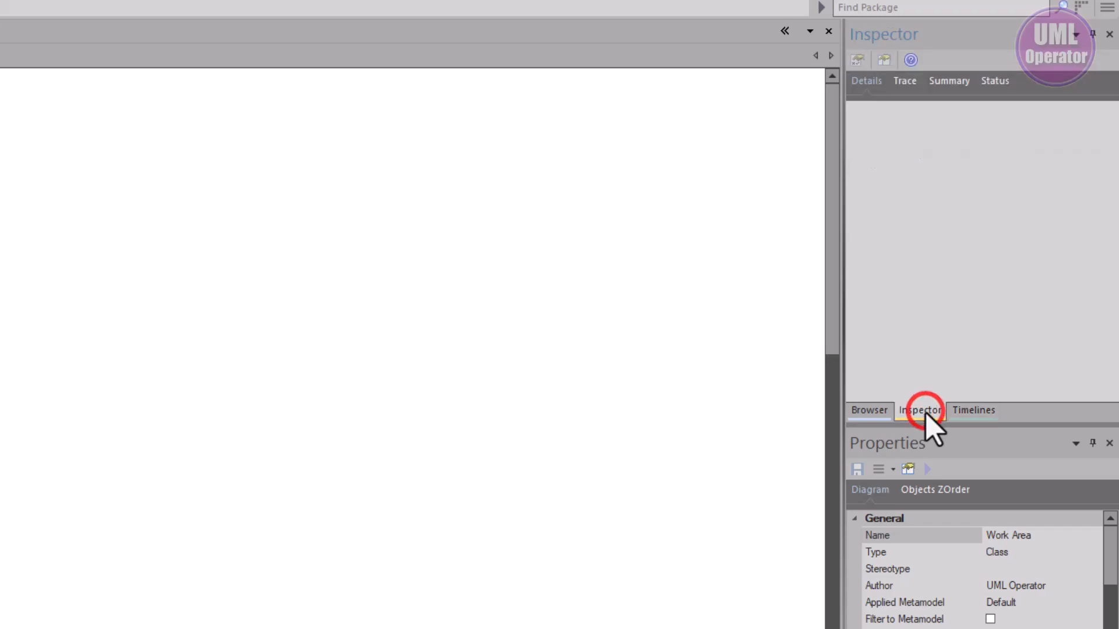
pyautogui.click(867, 411)
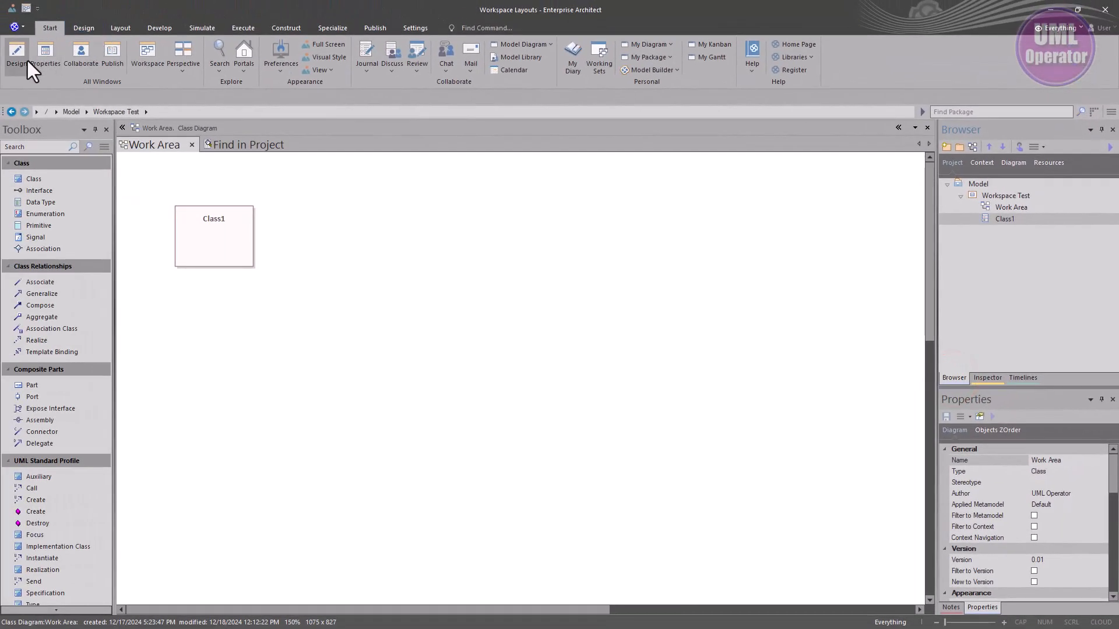
# Open the Pan & Zoom window and dock it in the same group as Browser, Inspector and Timelines.
pyautogui.click(26, 59)
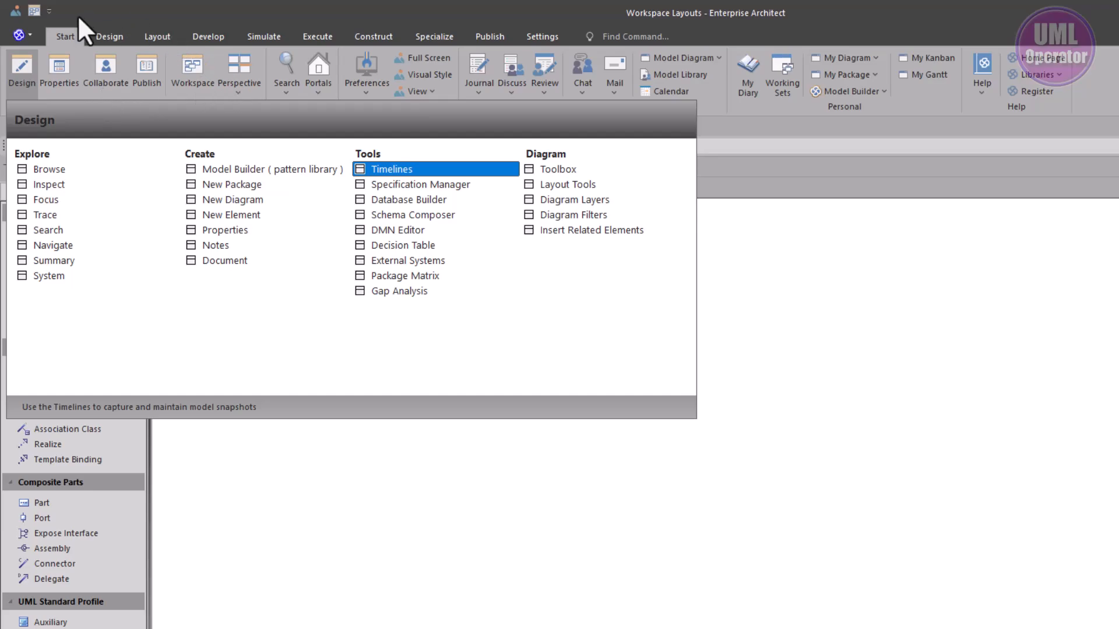
pyautogui.click(108, 36)
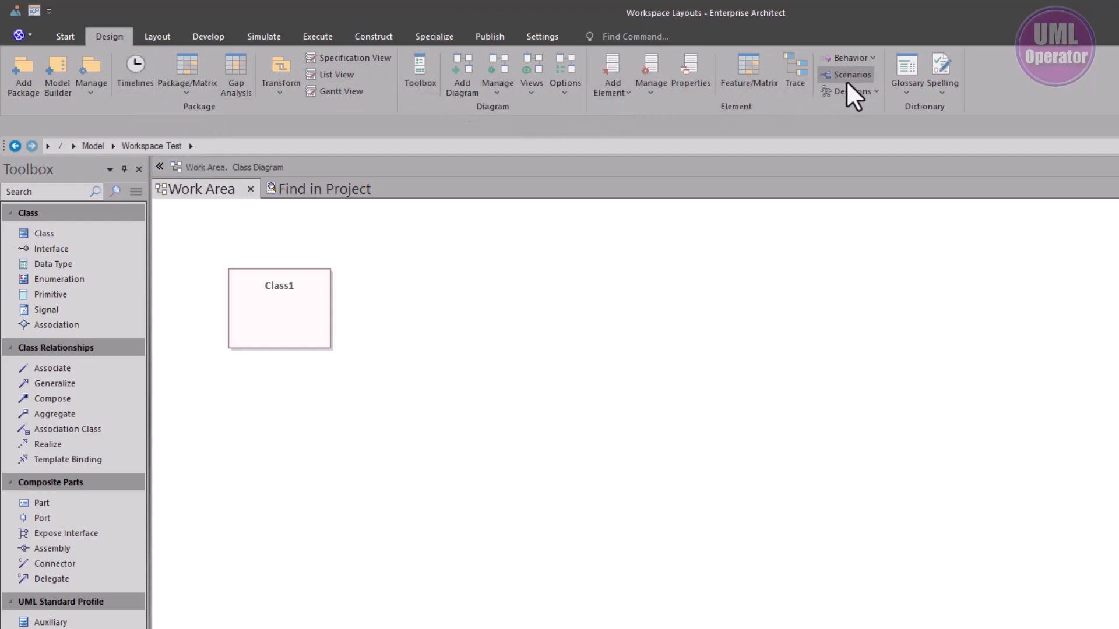
pyautogui.click(156, 40)
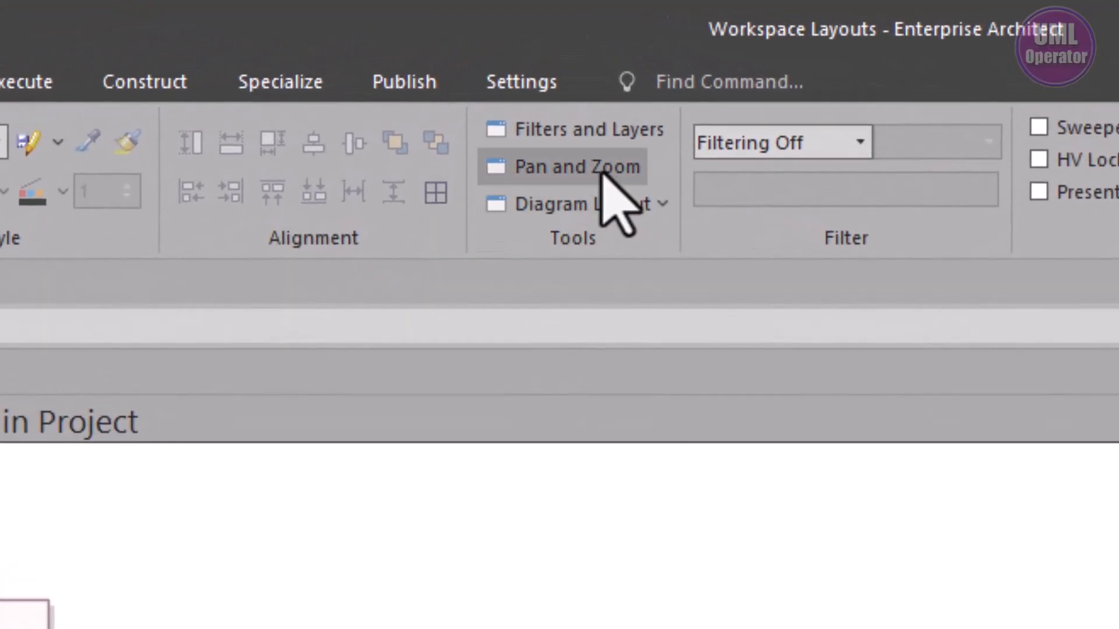
pyautogui.click(558, 168)
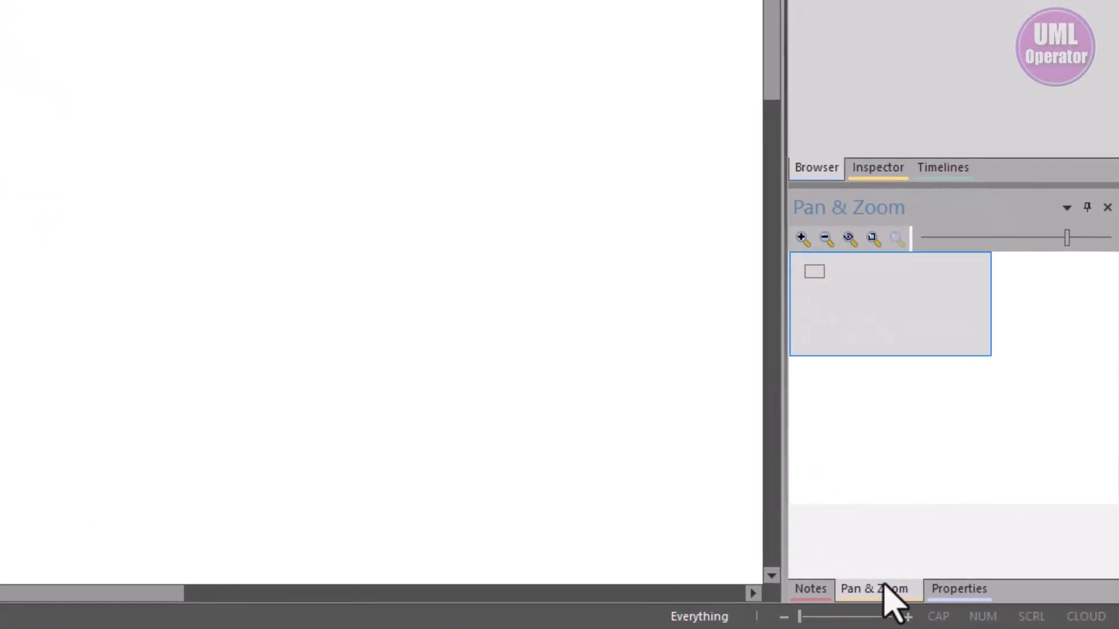
pyautogui.moveTo(986, 608); pyautogui.dragTo(653, 473)
pyautogui.moveTo(348, 354); pyautogui.dragTo(294, 224)
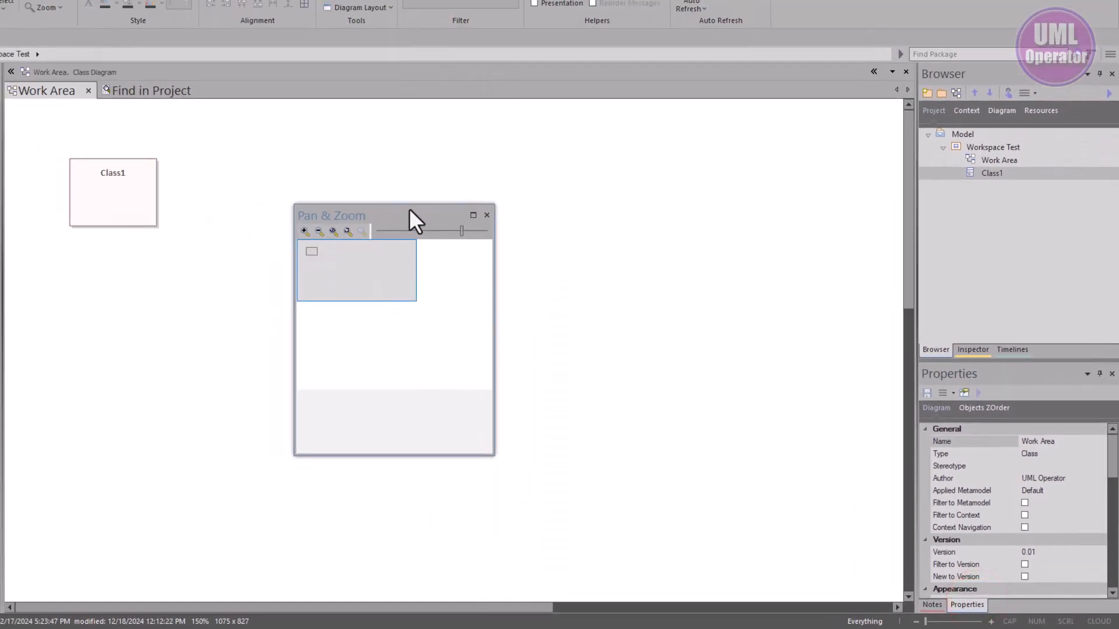
pyautogui.moveTo(403, 213); pyautogui.dragTo(998, 220)
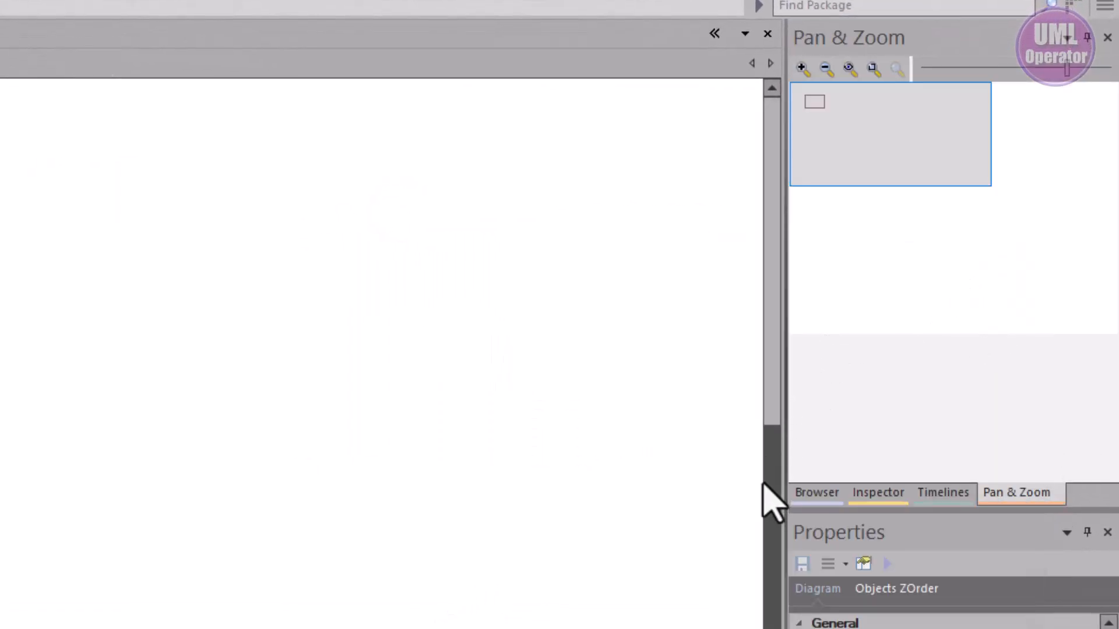
pyautogui.click(812, 494)
pyautogui.click(883, 493)
pyautogui.click(944, 492)
pyautogui.click(1017, 493)
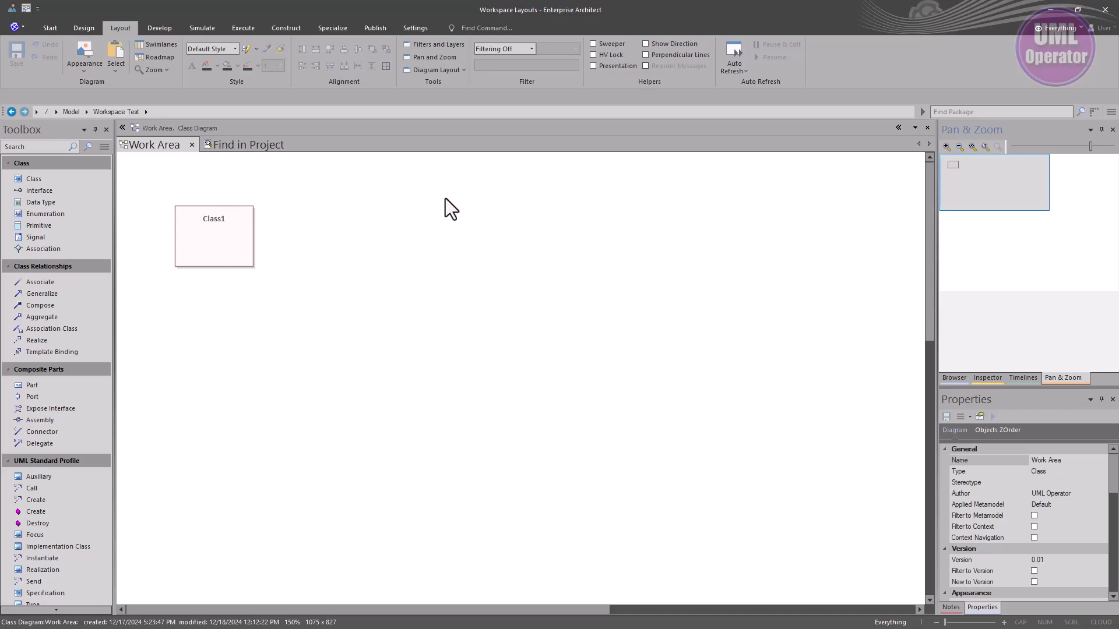
pyautogui.click(161, 29)
pyautogui.click(198, 29)
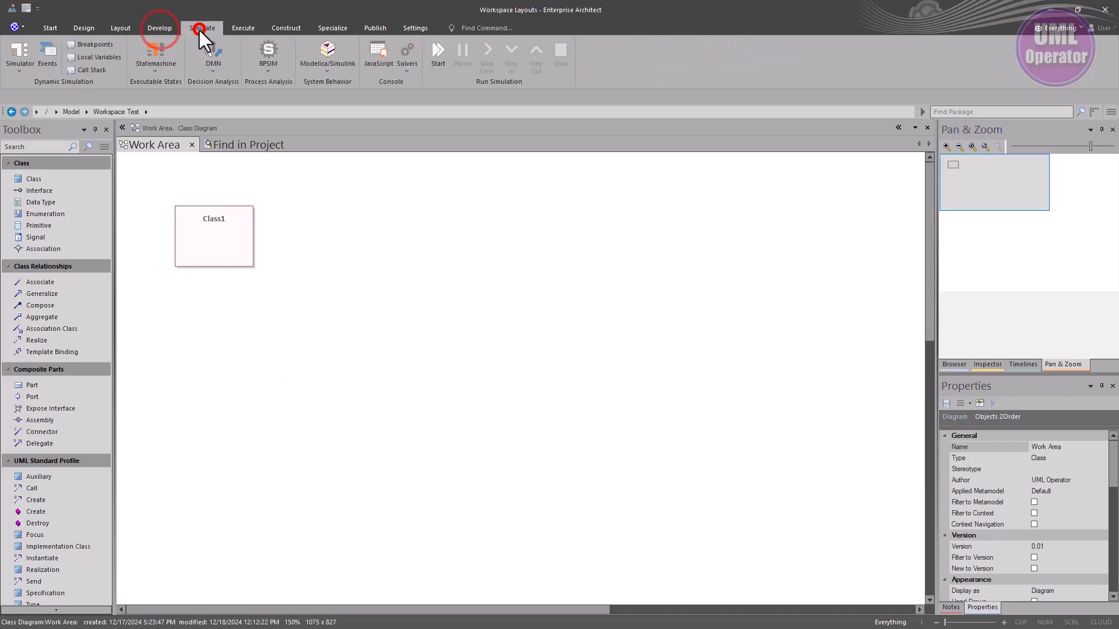
pyautogui.click(239, 28)
pyautogui.click(284, 30)
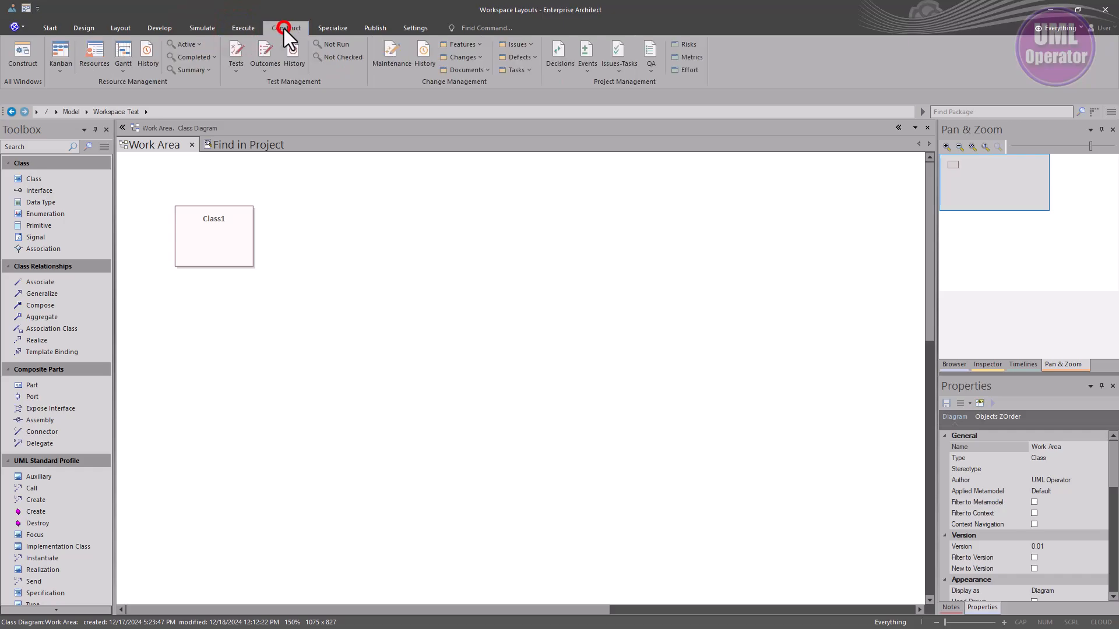
pyautogui.click(324, 27)
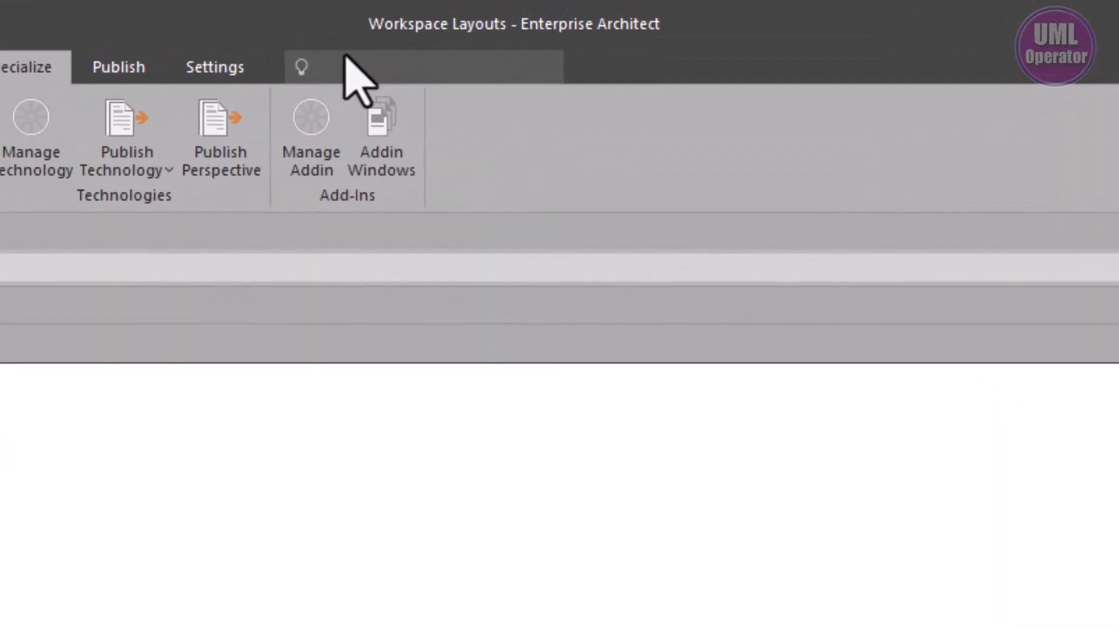
# Find the Script Library command with "scrip", open the Scripting window and dock it in the same group as Notes and Properties.
pyautogui.write('s')
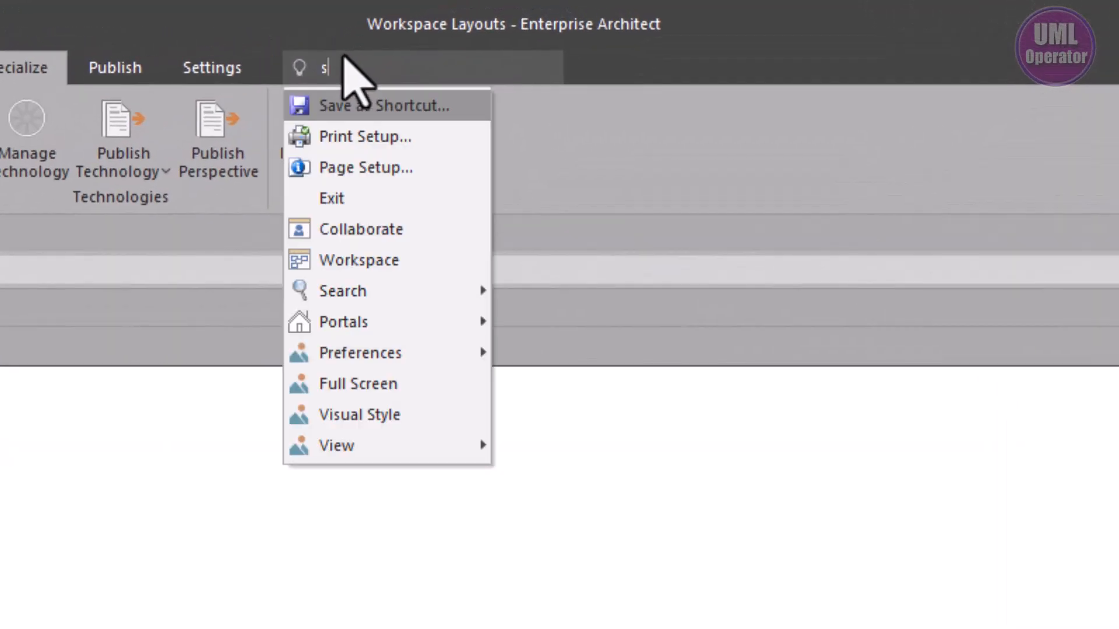
pyautogui.write('crip')
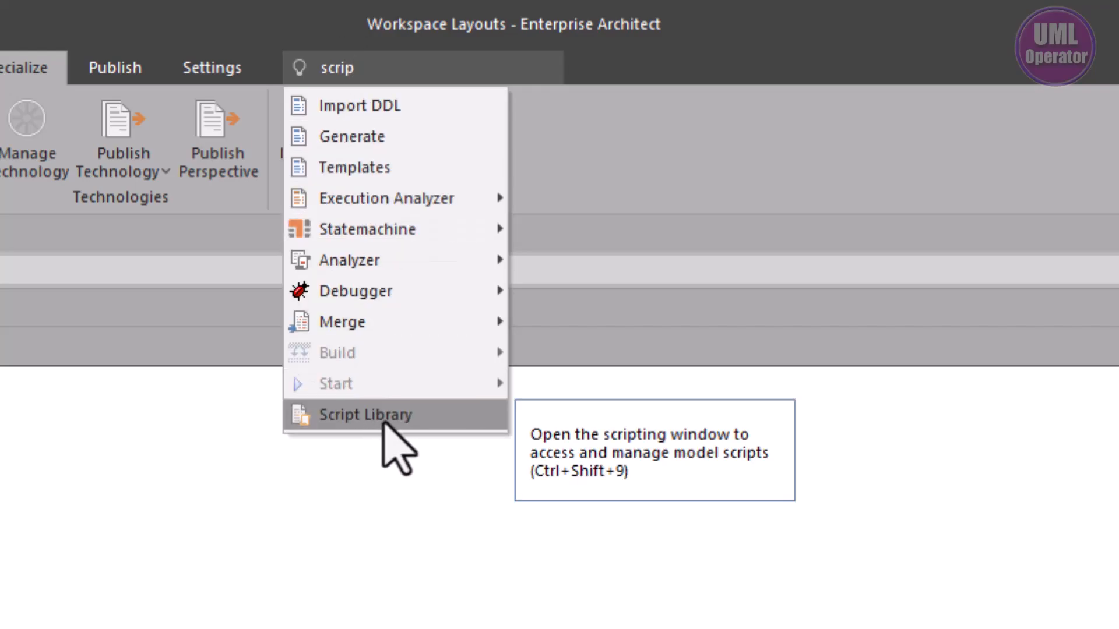
pyautogui.click(378, 416)
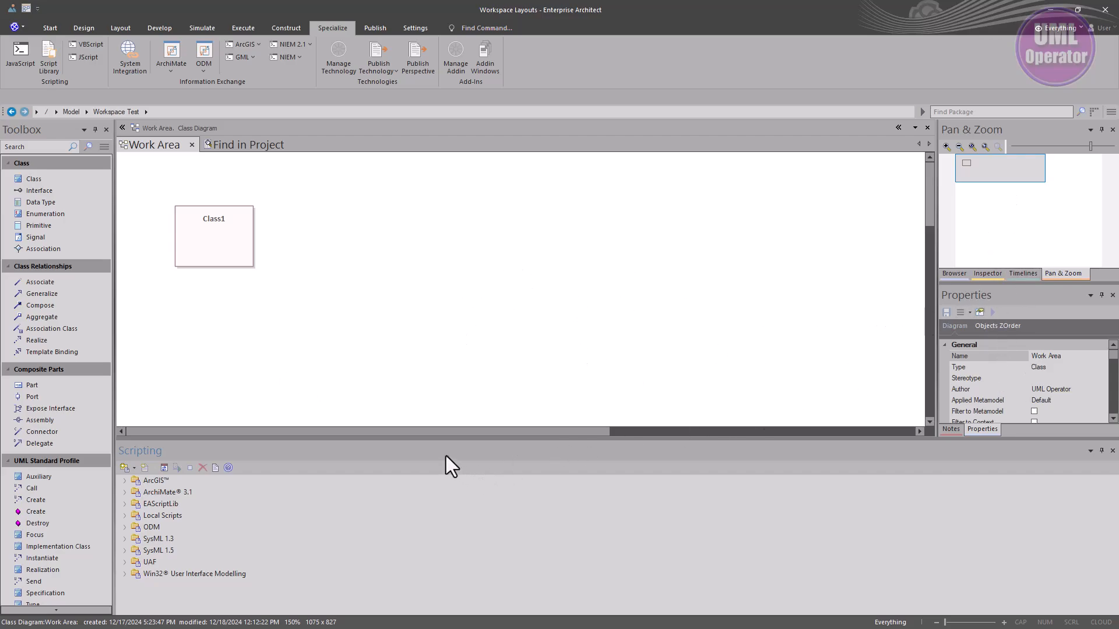
pyautogui.moveTo(445, 451); pyautogui.dragTo(1029, 494)
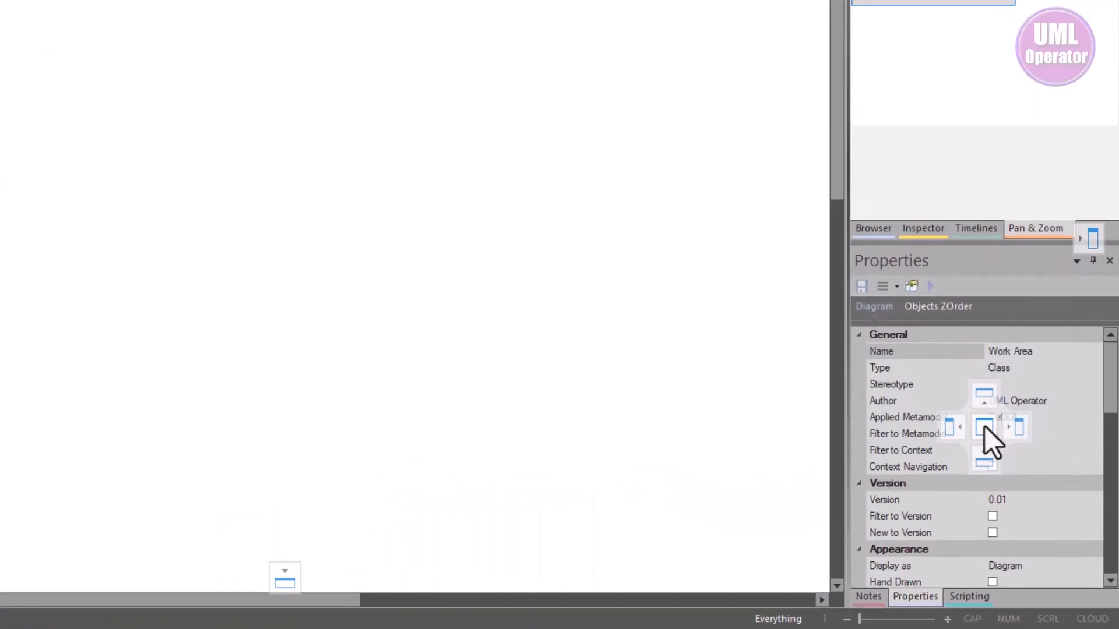
pyautogui.moveTo(984, 425); pyautogui.dragTo(985, 431)
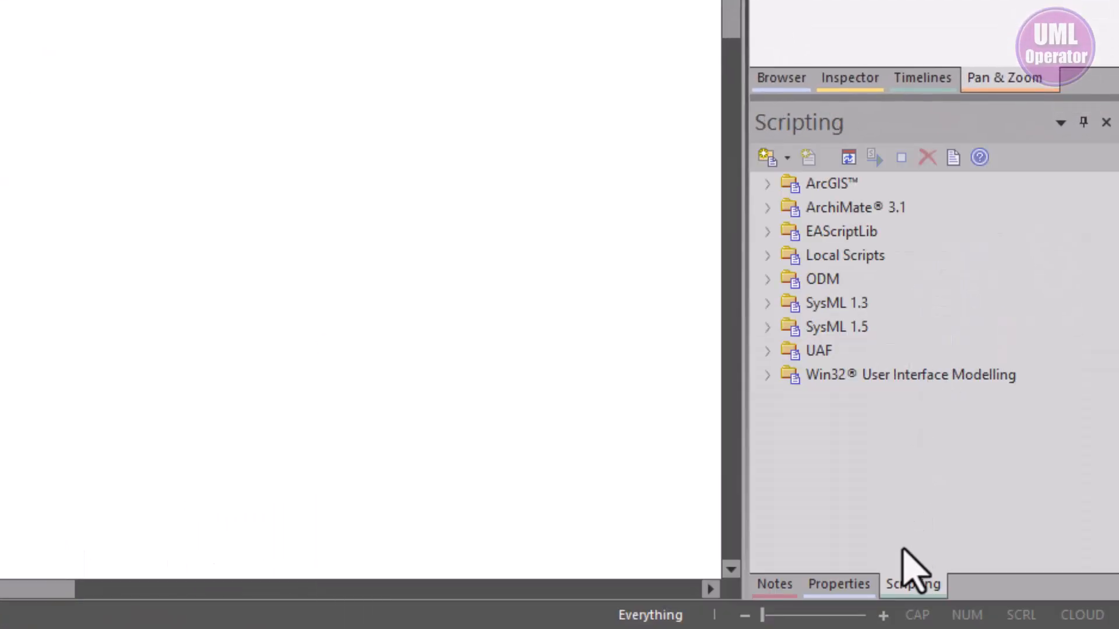
# Switch through the Notes, Properties and Scripting windows, and bring Notes and Browser to the front of their groups.
pyautogui.click(778, 584)
pyautogui.click(819, 585)
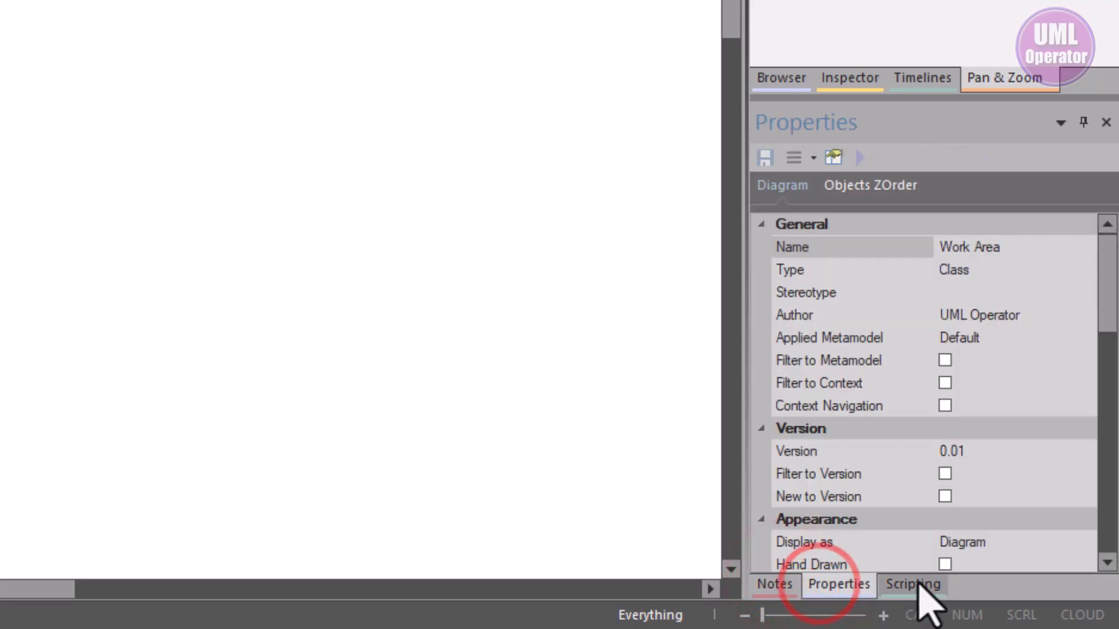
pyautogui.click(917, 584)
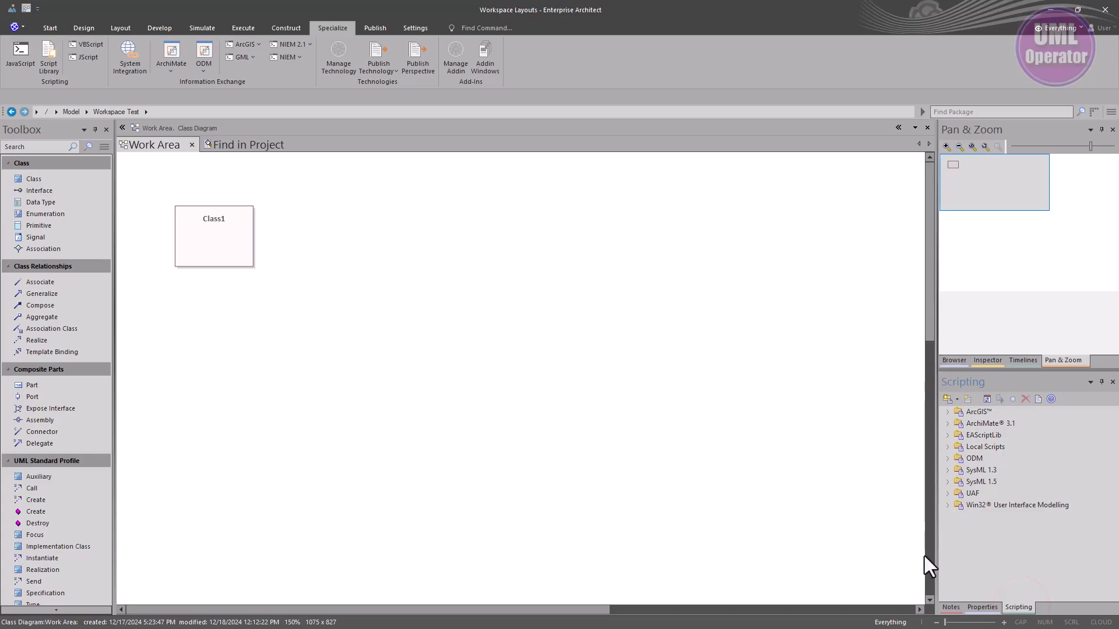
pyautogui.click(949, 608)
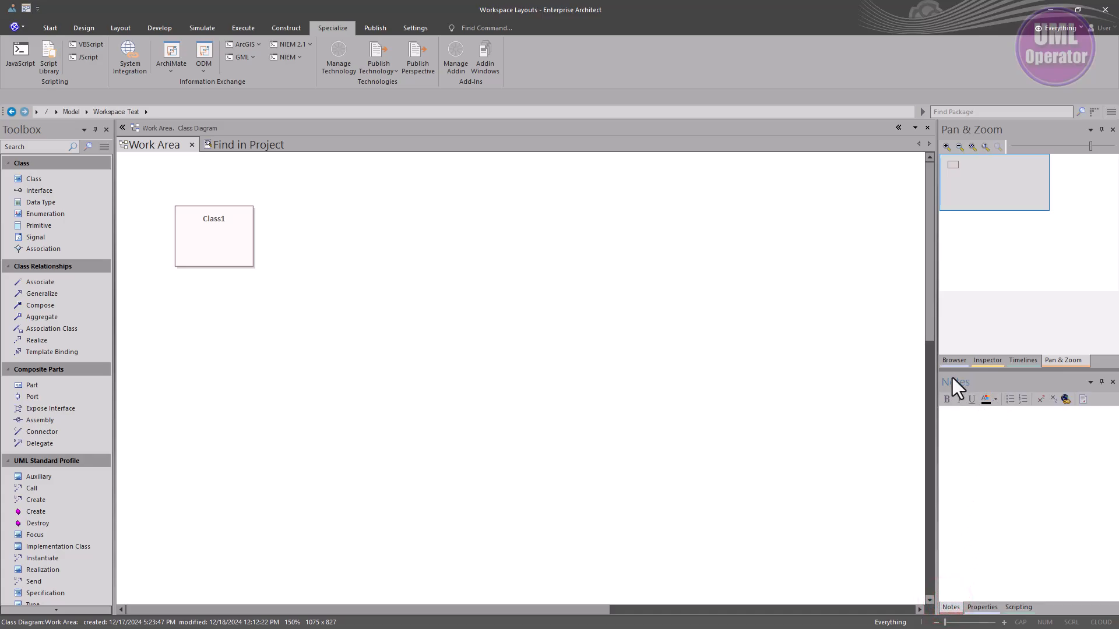
pyautogui.click(951, 359)
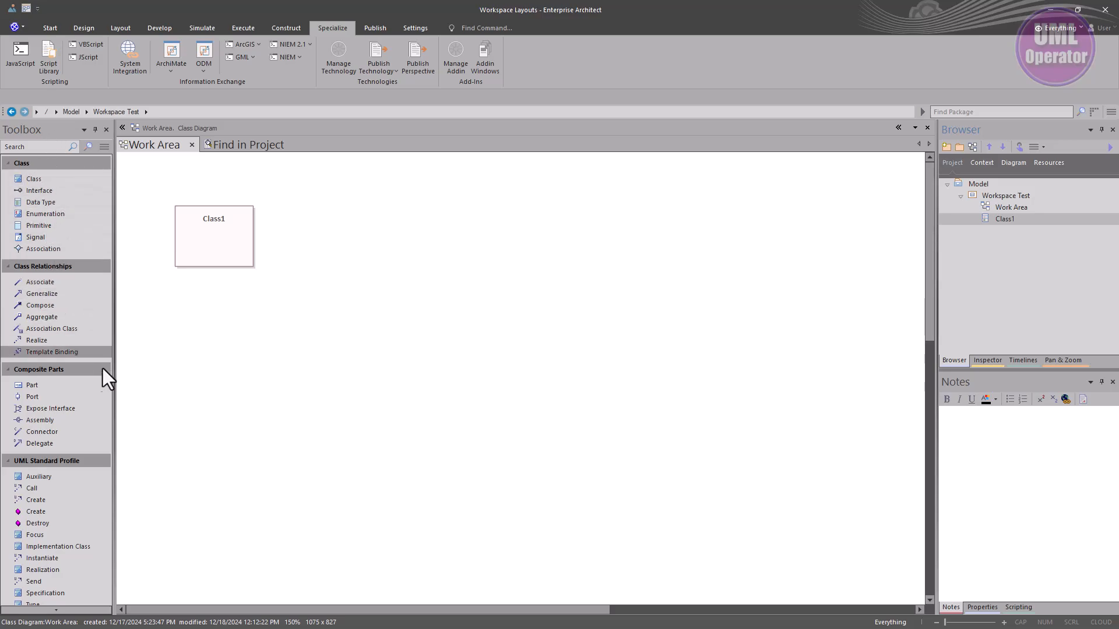
# Close the Find in Project view and the Work Area diagram so the central area is empty.
pyautogui.click(361, 257)
pyautogui.click(256, 148)
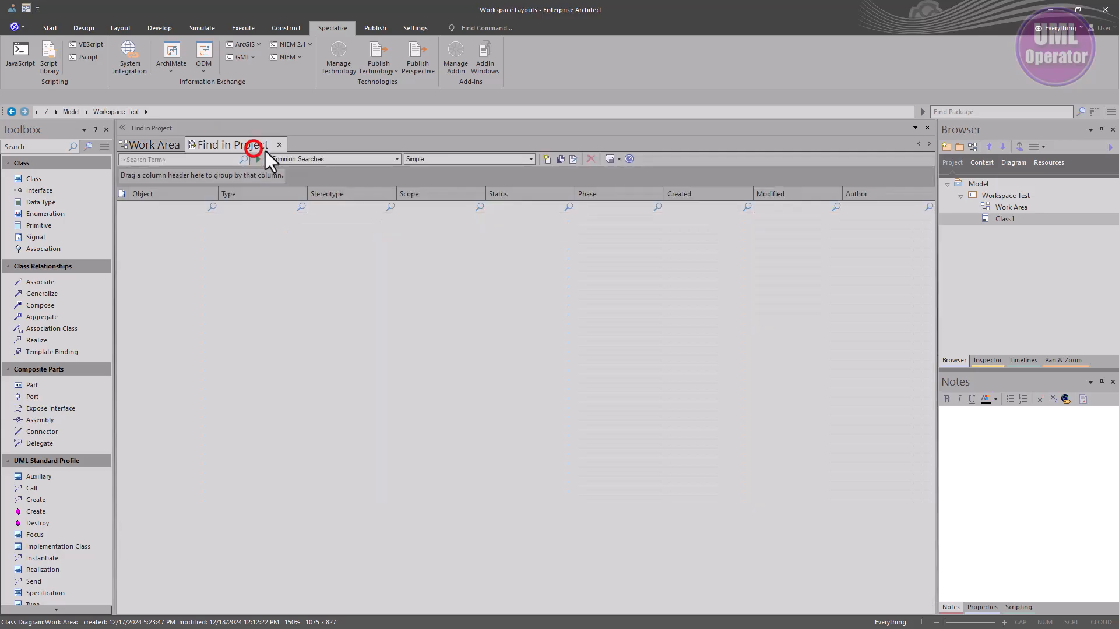
pyautogui.click(279, 145)
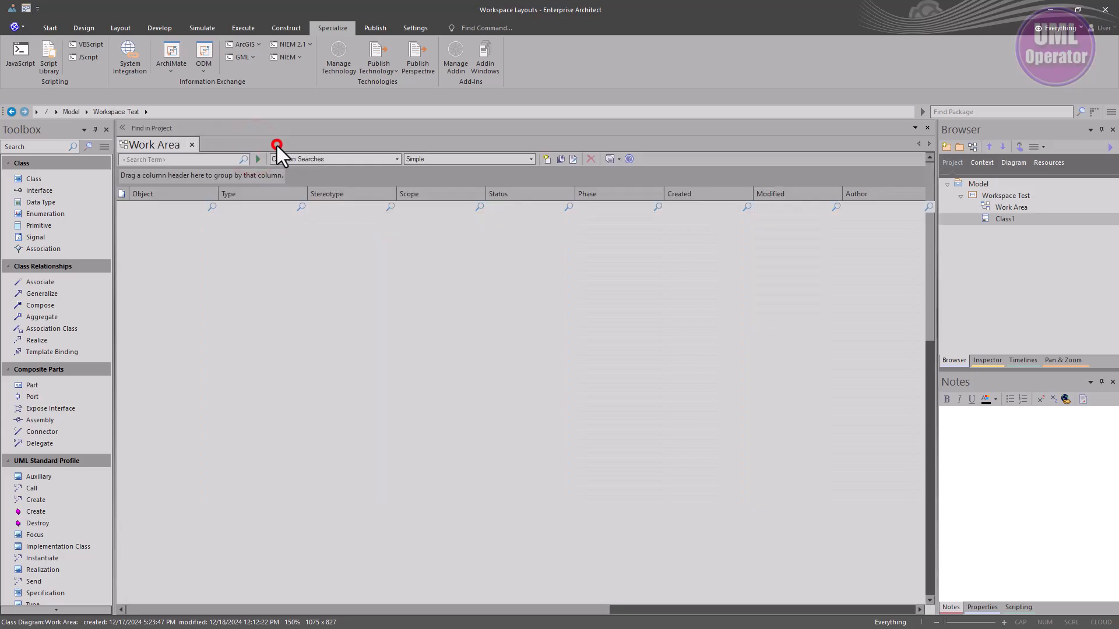
pyautogui.click(191, 145)
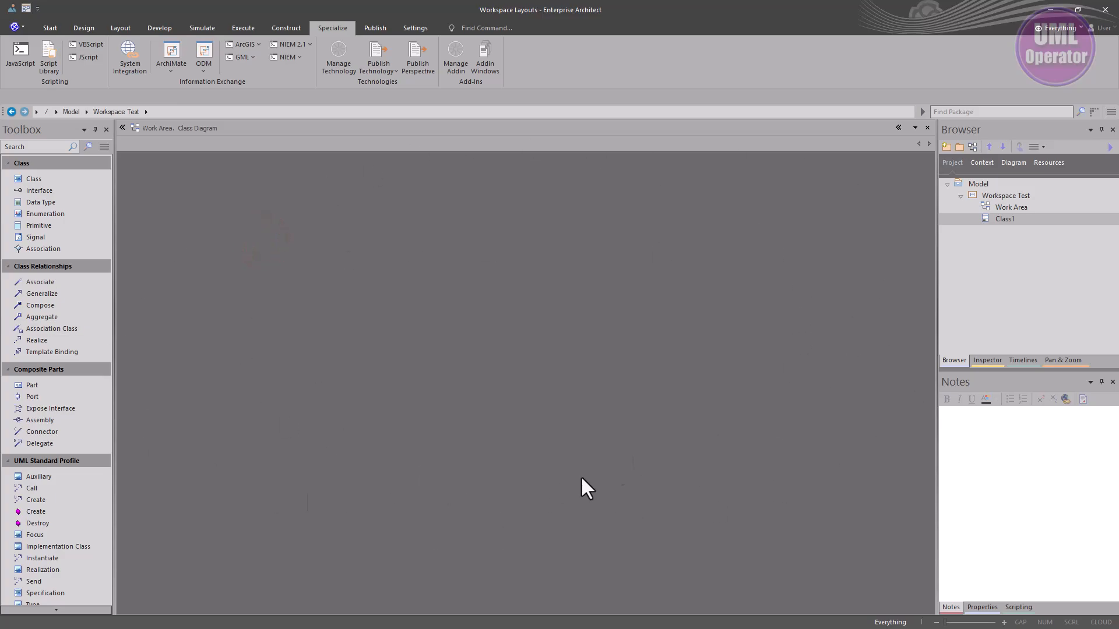
# Delete the custom My Default Layout from the My Workspaces list.
pyautogui.click(50, 28)
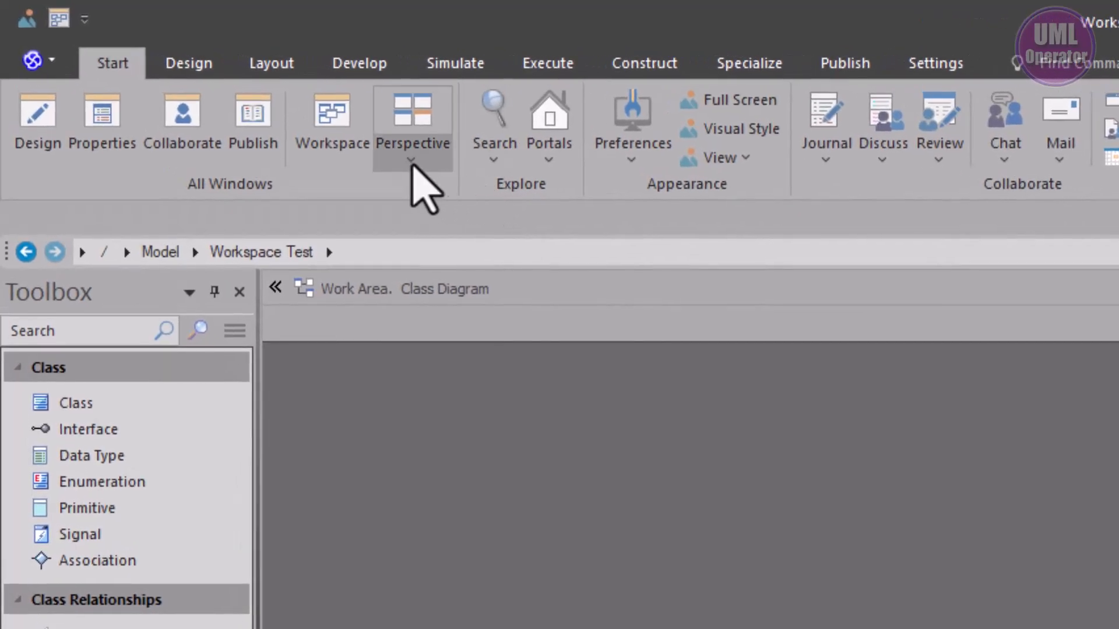
pyautogui.click(332, 128)
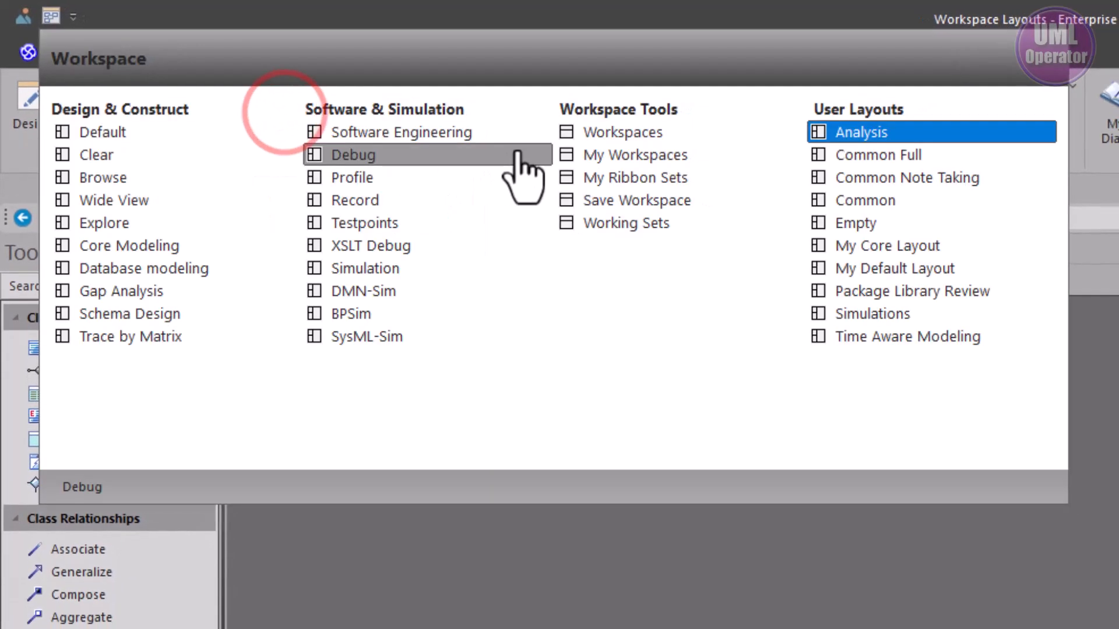
pyautogui.click(600, 156)
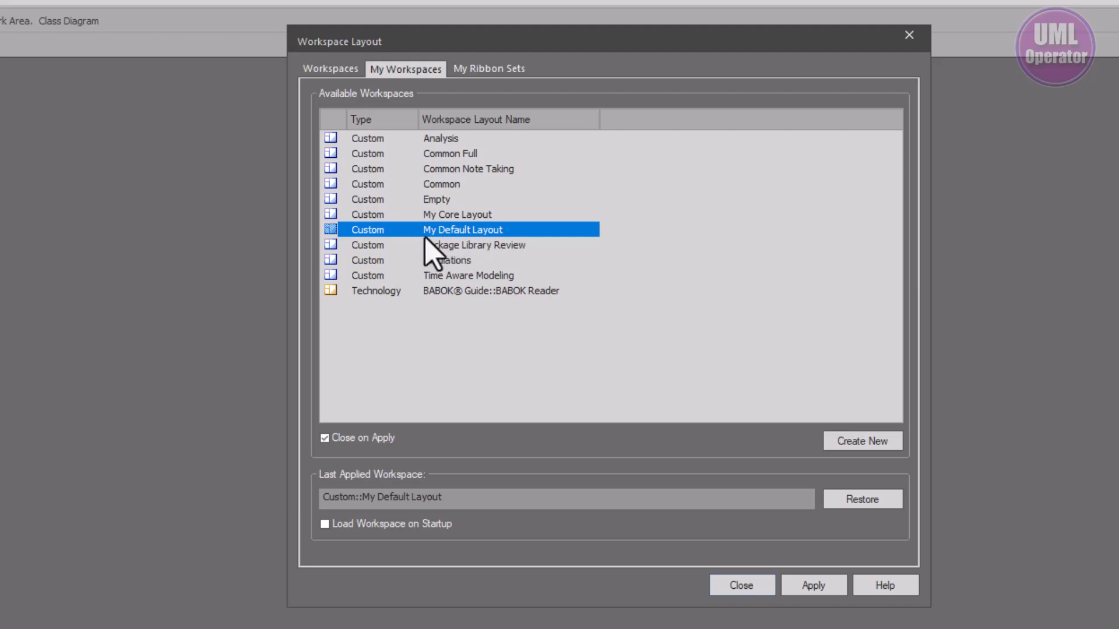
pyautogui.rightClick(458, 230)
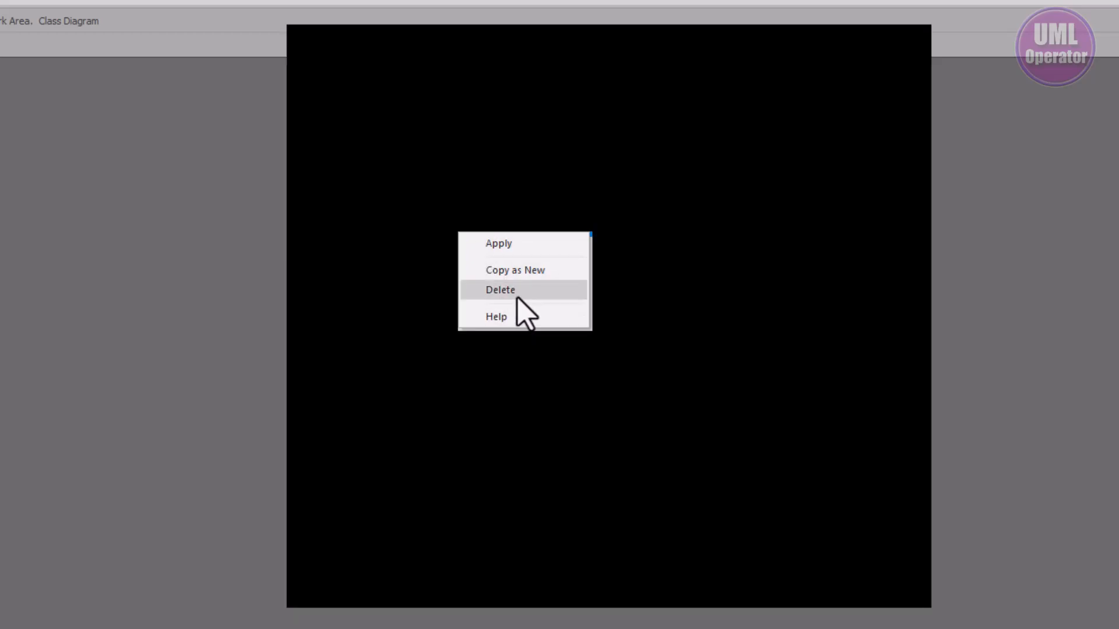
pyautogui.click(516, 293)
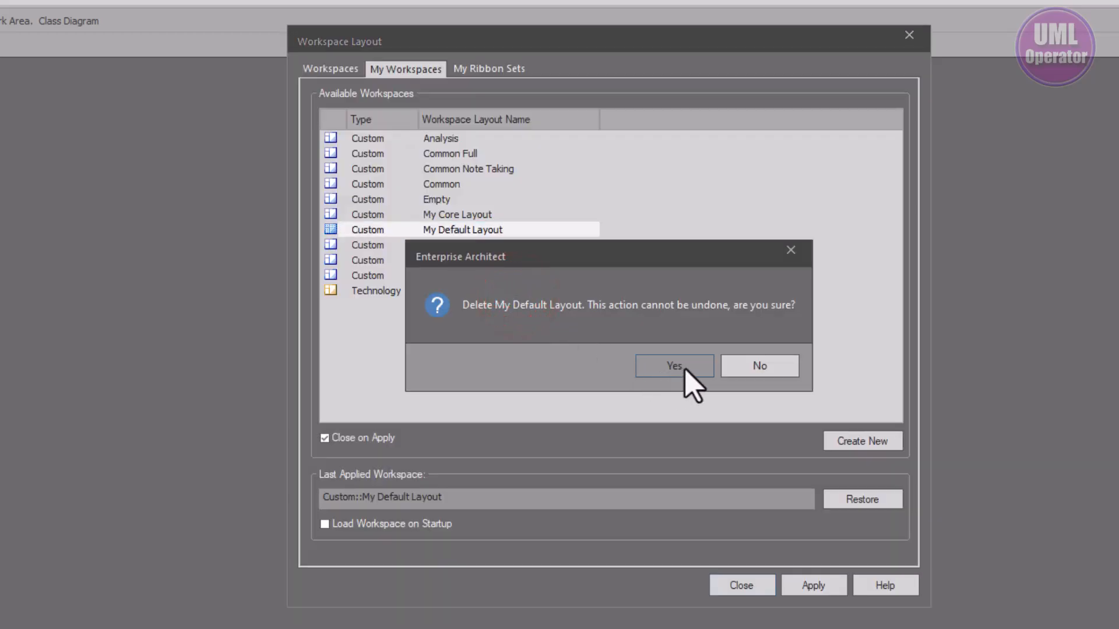
pyautogui.click(681, 365)
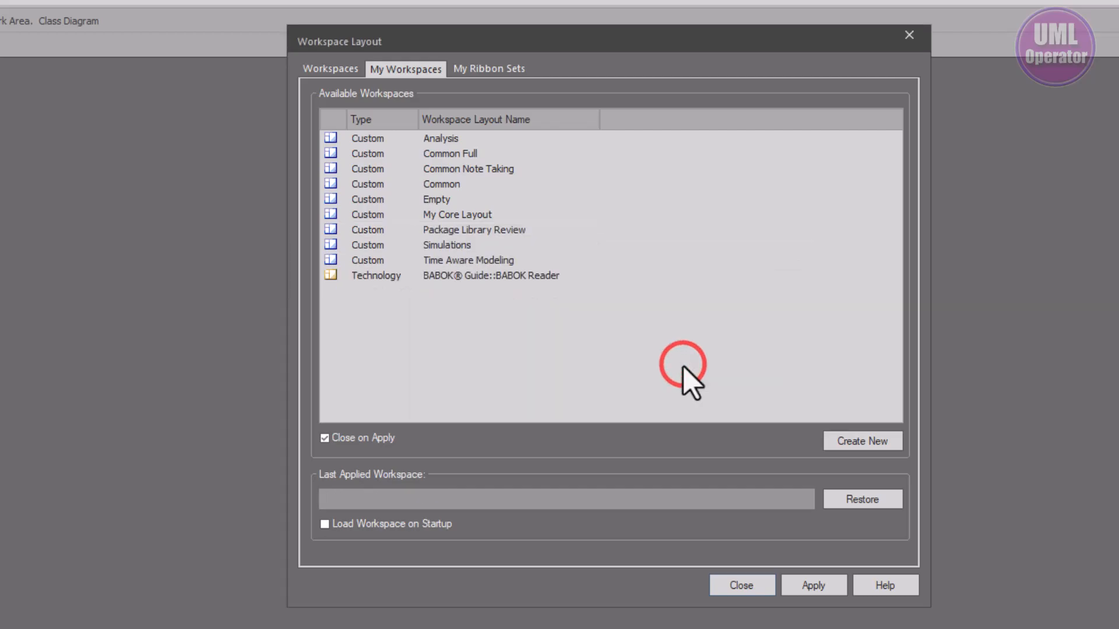
# Save the current arrangement as a new custom workspace named My Default Layout, without including active custom views.
pyautogui.click(856, 444)
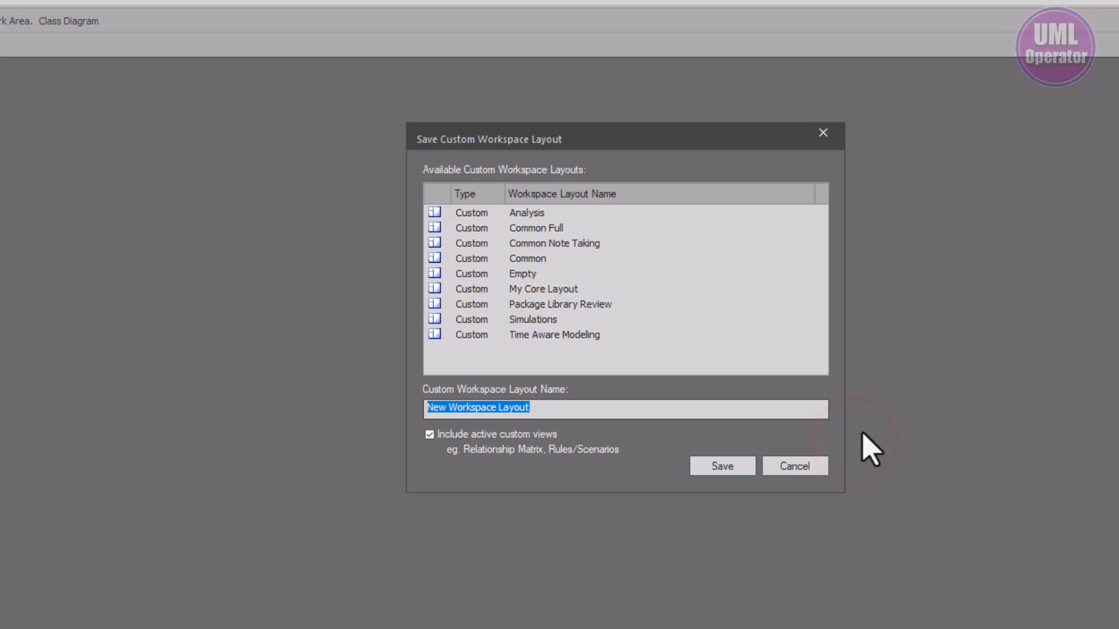
pyautogui.write('My Default')
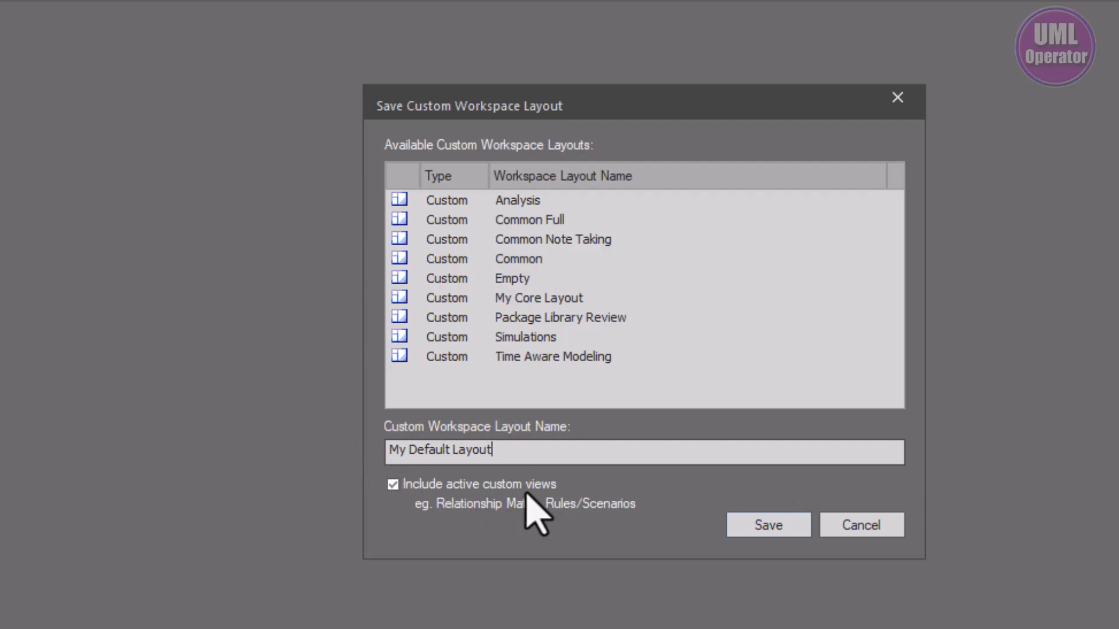
pyautogui.click(487, 484)
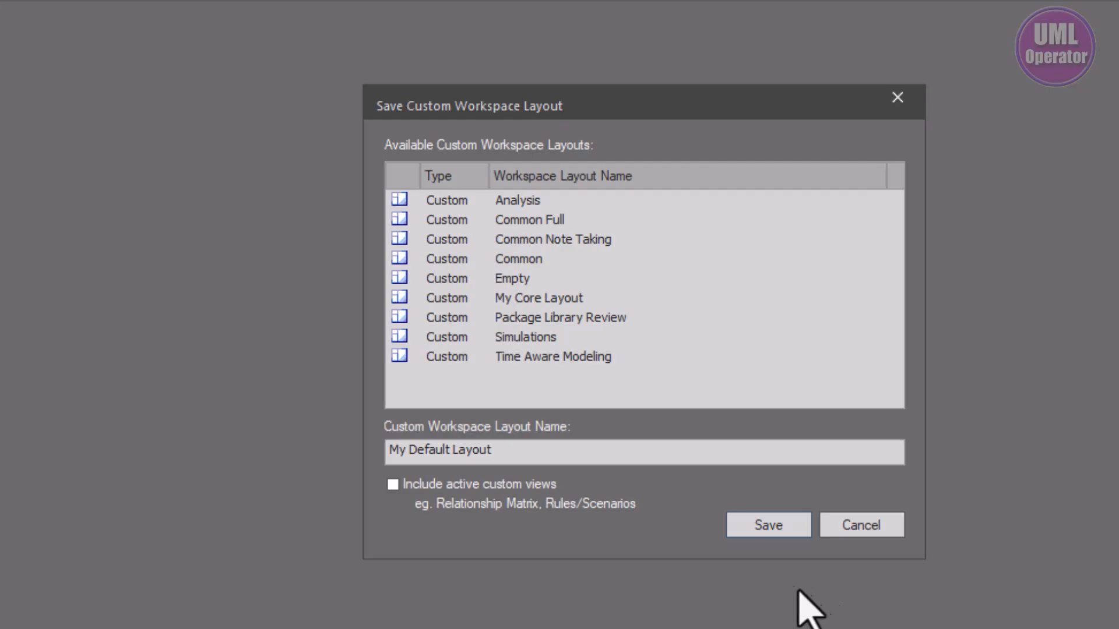
pyautogui.click(780, 531)
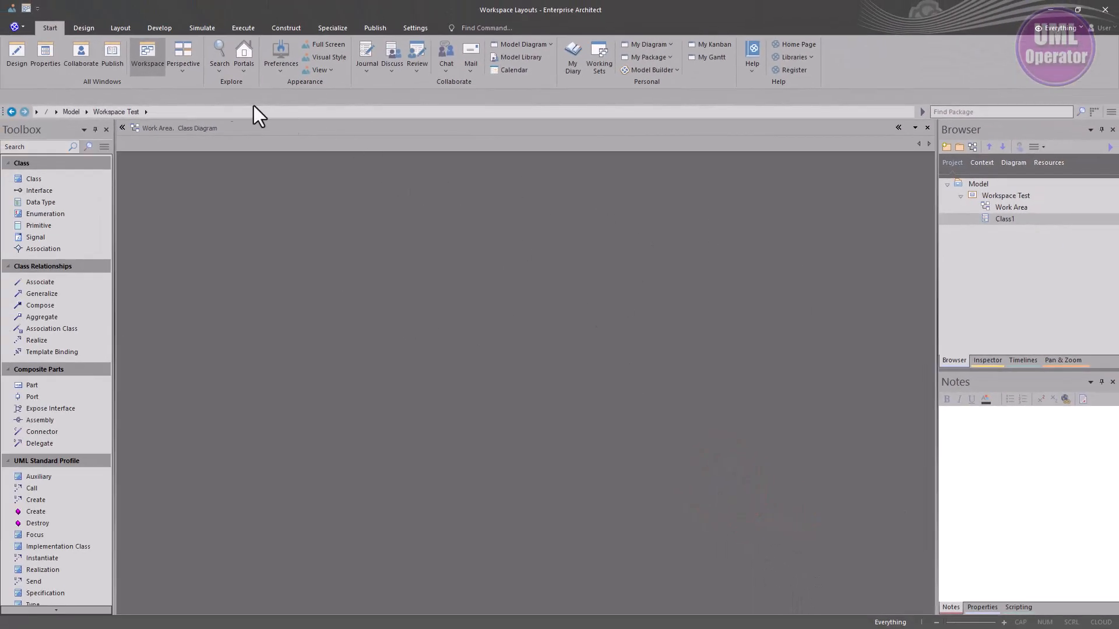
# Apply the Database modeling workspace from the Design & Construct layouts.
pyautogui.click(153, 60)
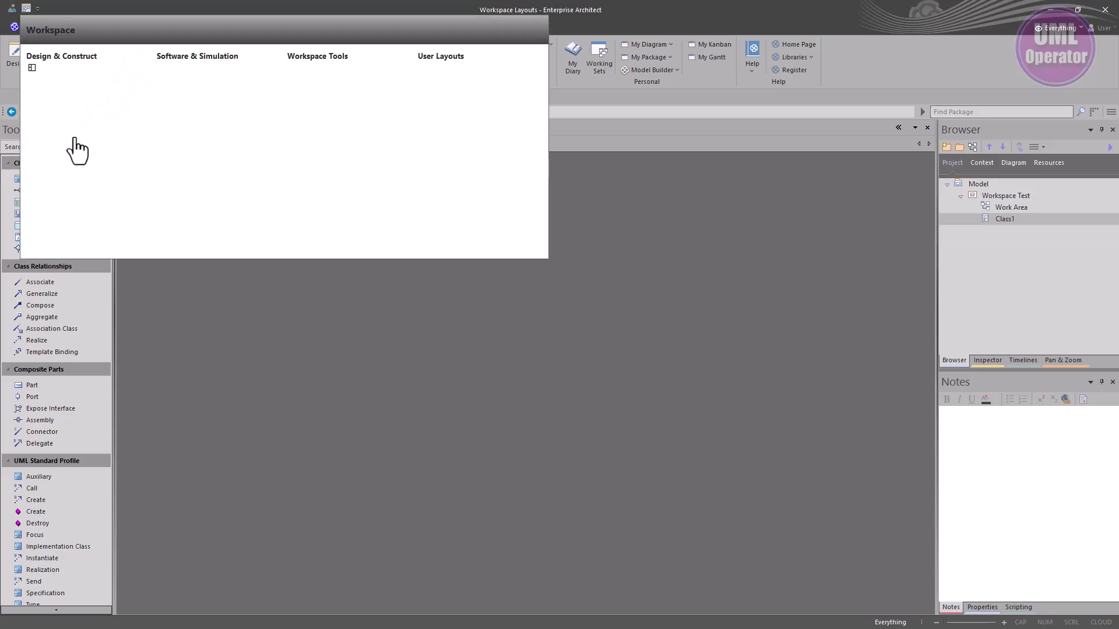
pyautogui.click(84, 140)
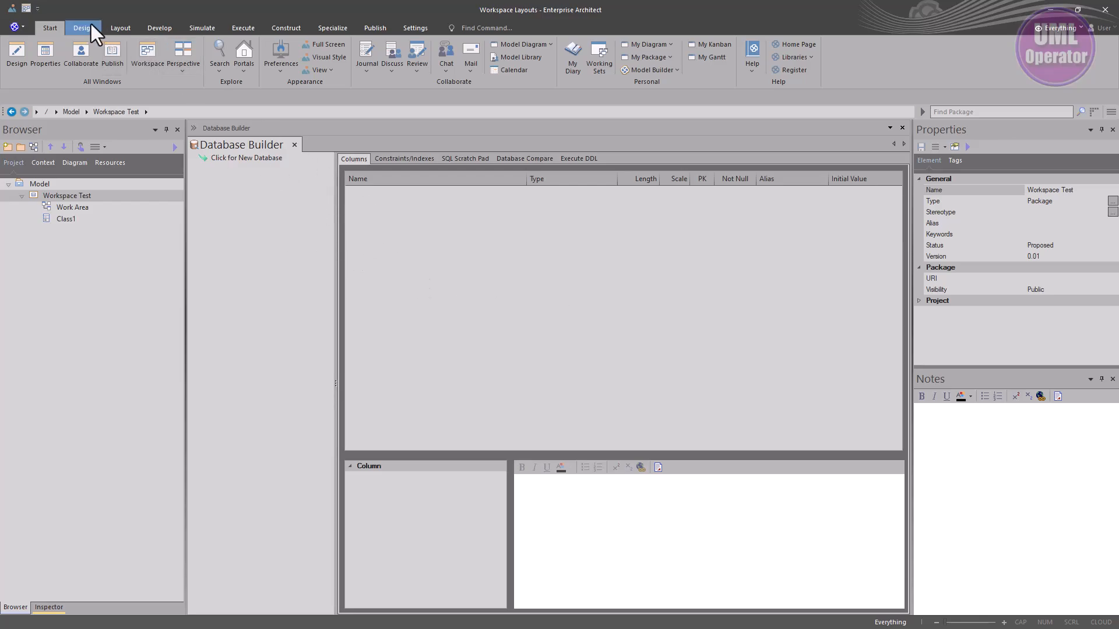
# Apply My Default Layout from the user layouts and close the leftover Database Builder view.
pyautogui.click(26, 8)
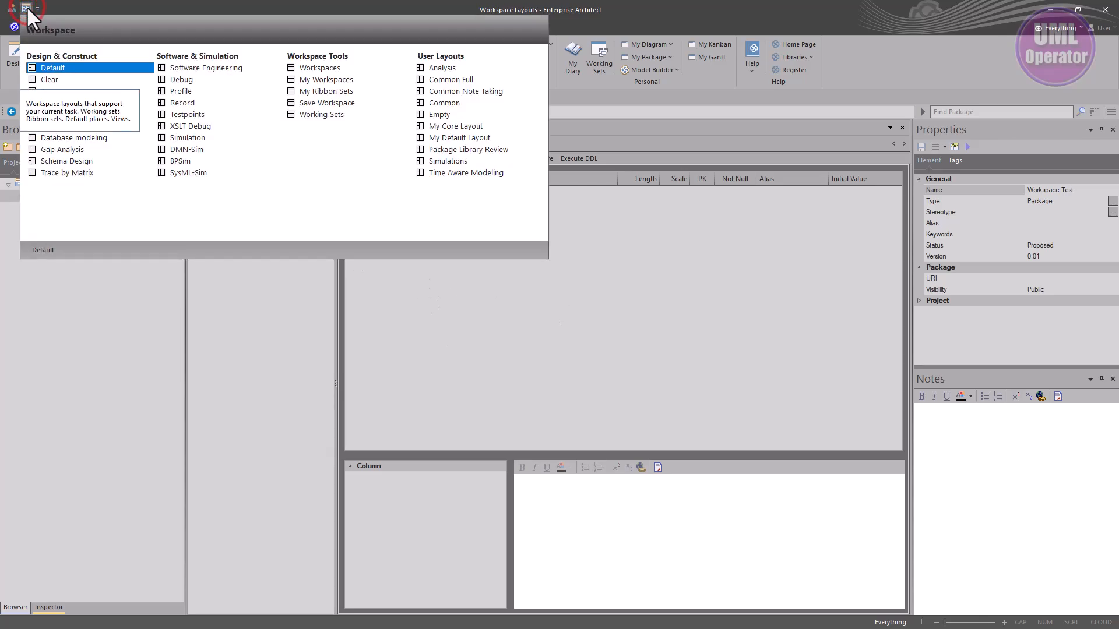
pyautogui.click(491, 143)
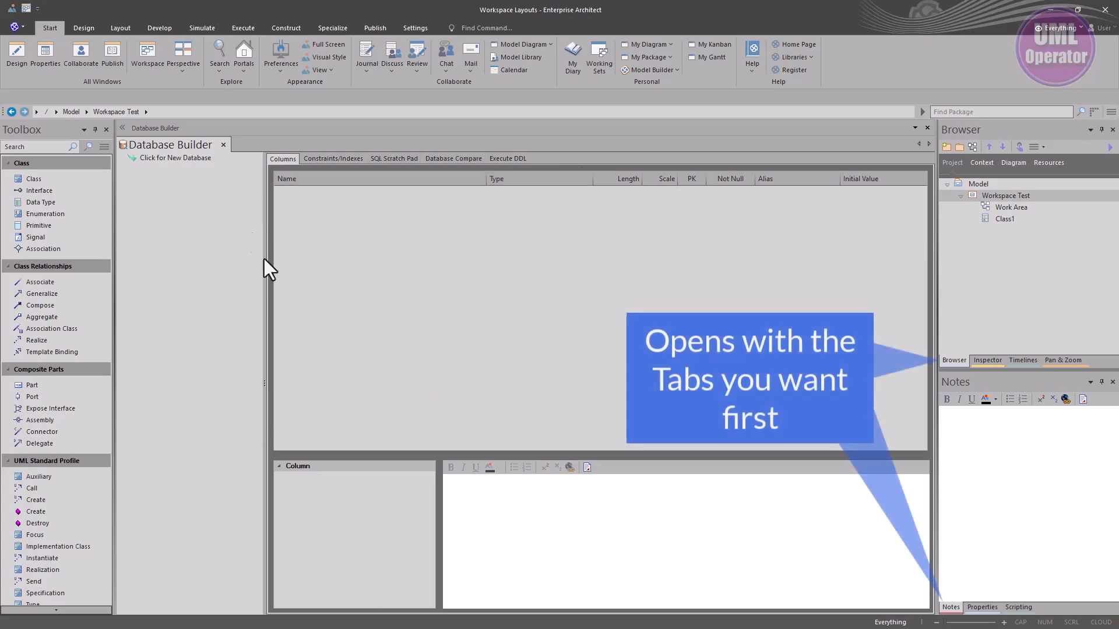
pyautogui.click(221, 144)
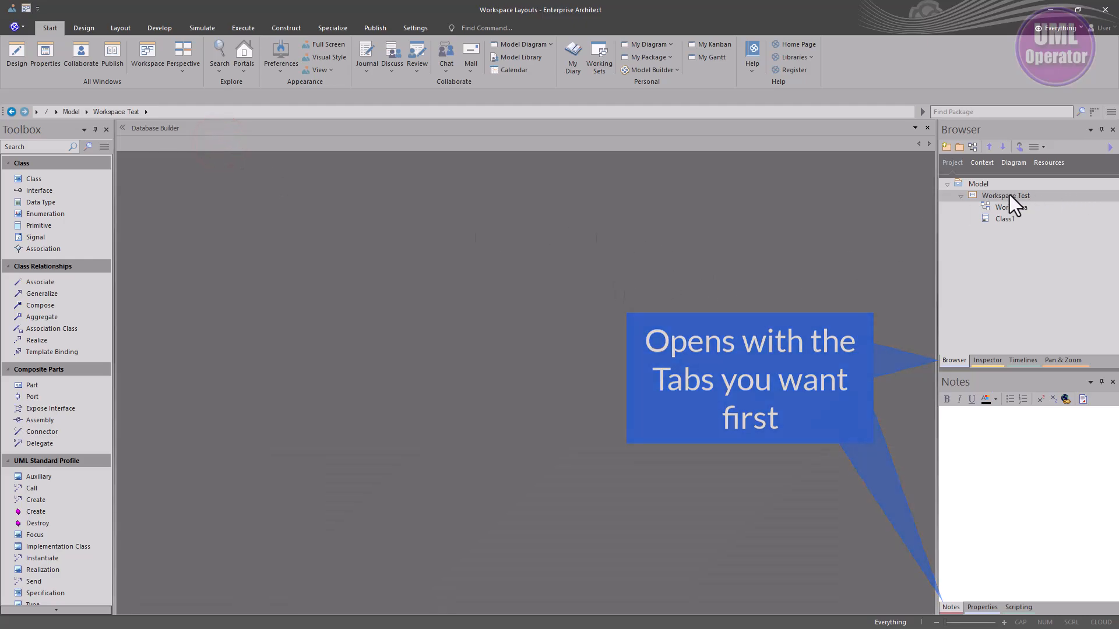
# Check the Inspector, Timelines and Pan & Zoom windows in their docked group and return to the Browser.
pyautogui.click(988, 360)
pyautogui.click(1023, 361)
pyautogui.click(1069, 360)
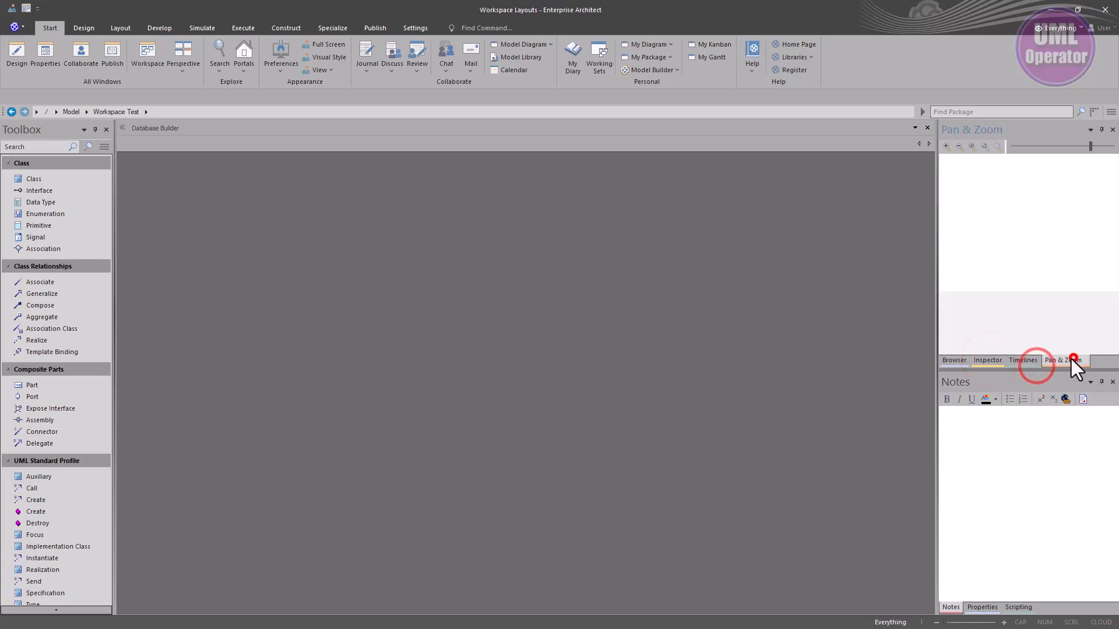
pyautogui.click(956, 361)
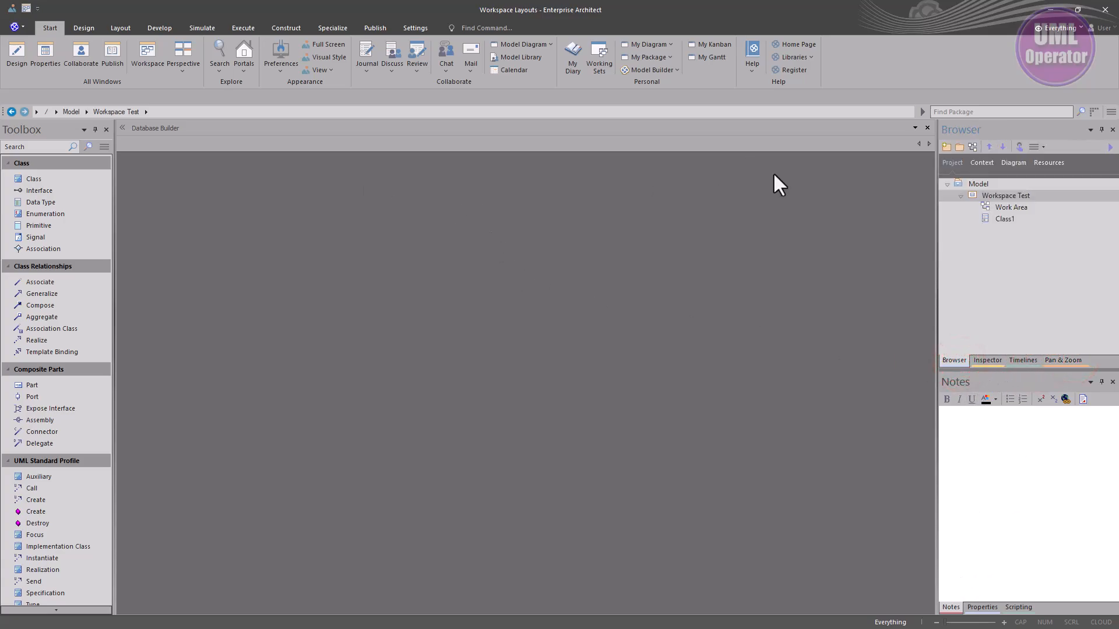
# Open the Work Area diagram from the Browser and zoom it to 450% using the Pan & Zoom window.
pyautogui.doubleClick(1004, 208)
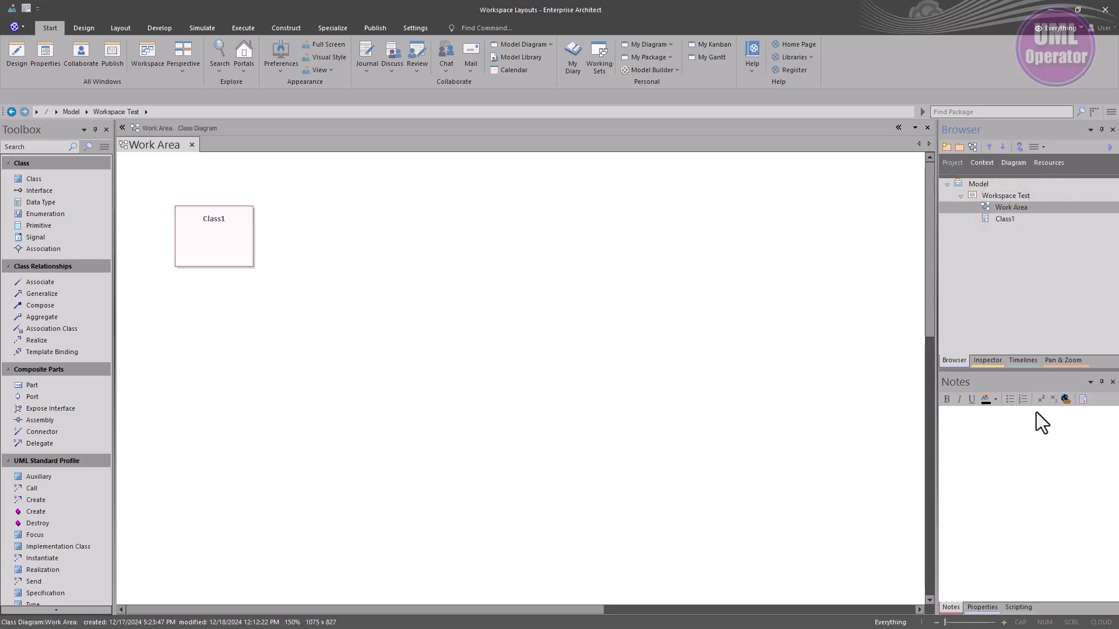
pyautogui.click(1064, 361)
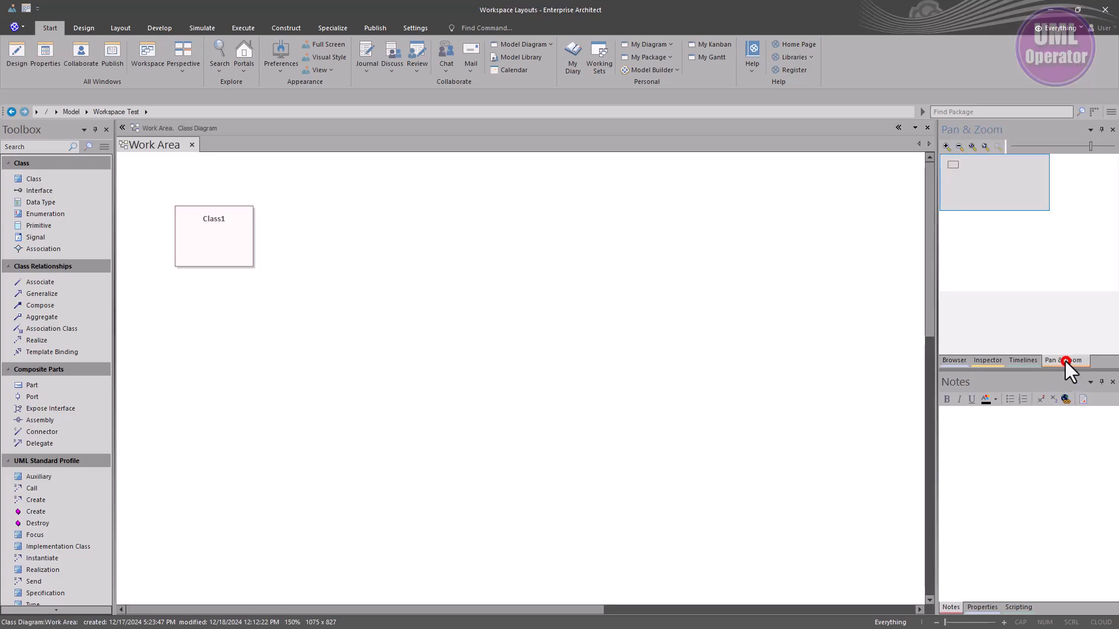
pyautogui.click(971, 146)
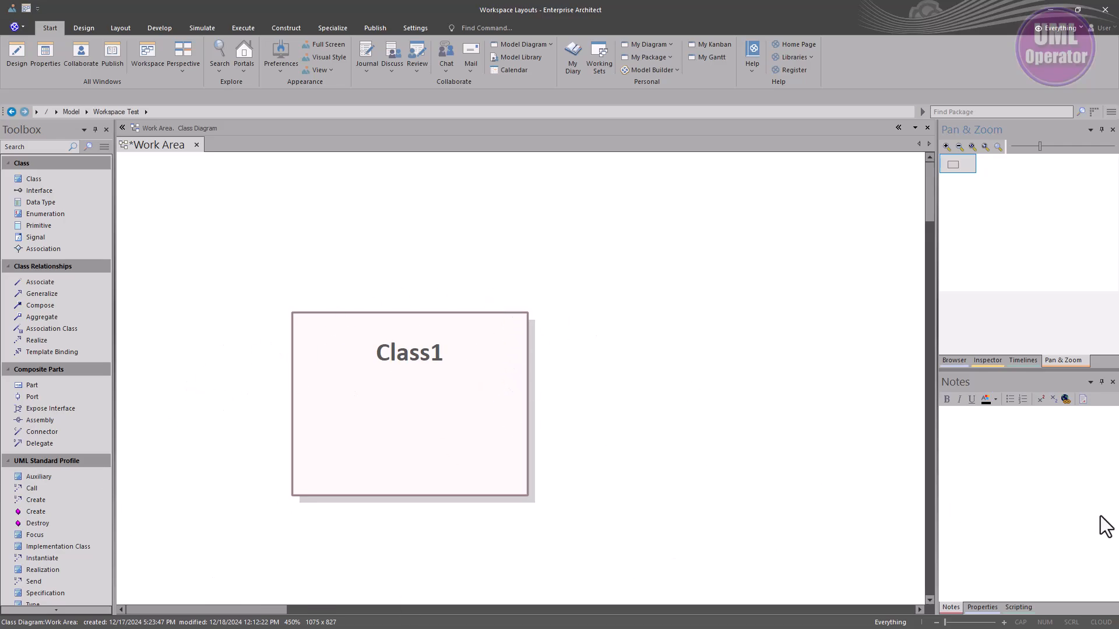
# View the docked Scripting and Notes windows, ending with Scripting in front.
pyautogui.click(1017, 607)
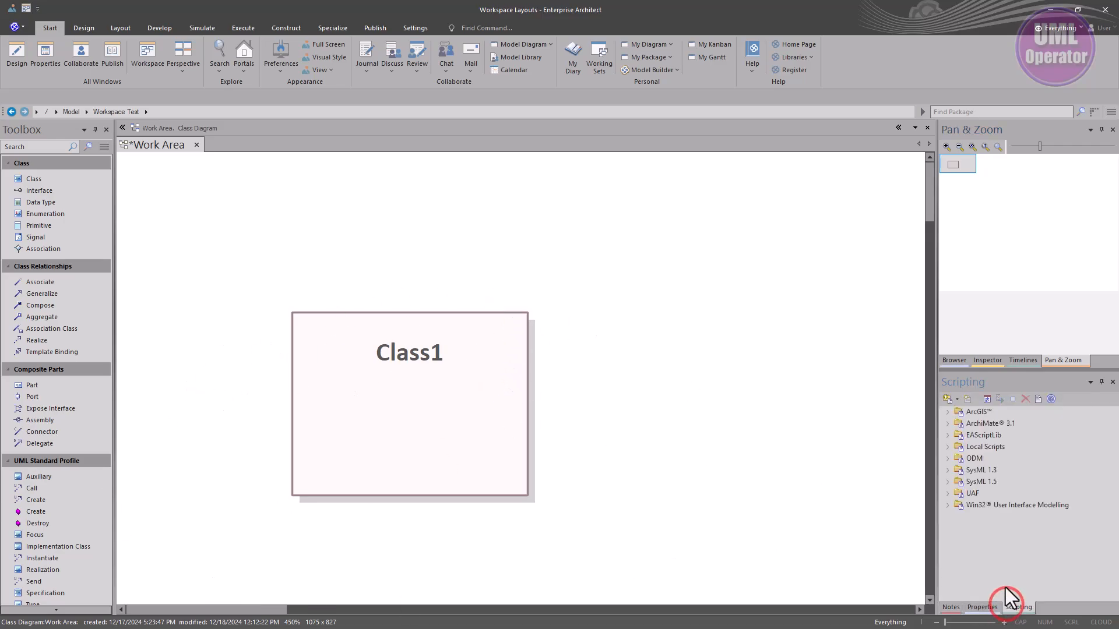
pyautogui.click(957, 606)
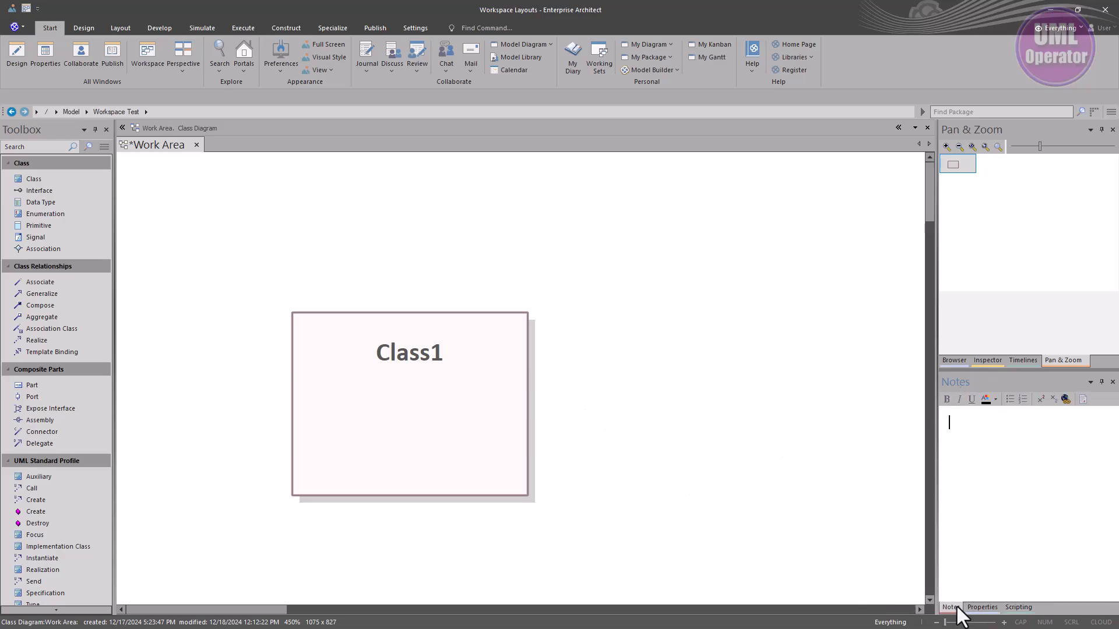
pyautogui.click(1018, 607)
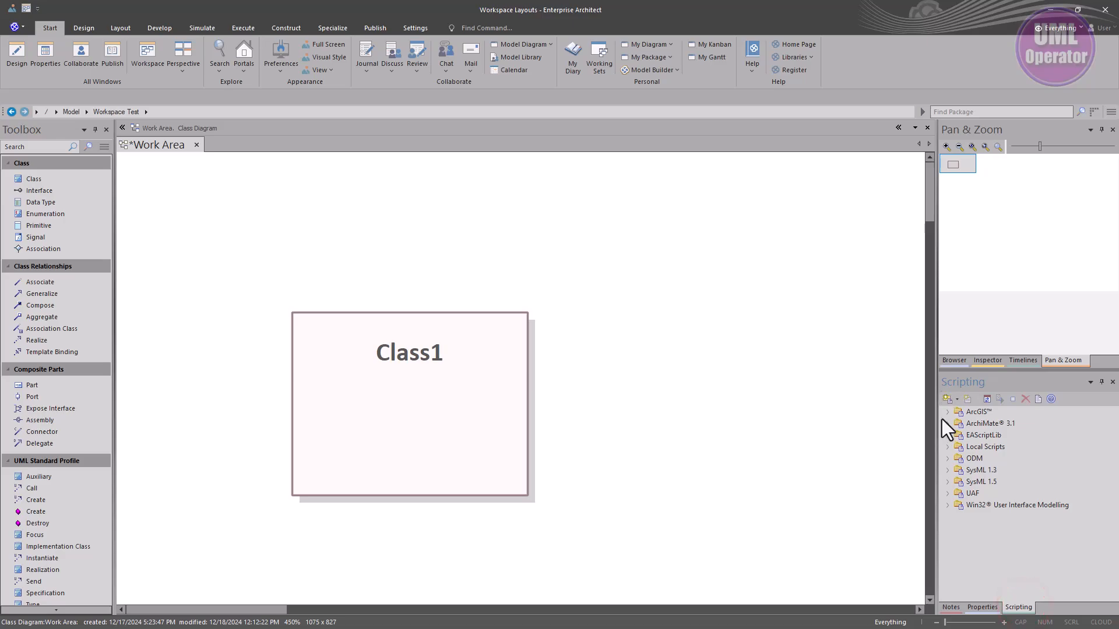
# Bring the Notes window to the front, close the Work Area diagram and return to the Browser.
pyautogui.click(951, 607)
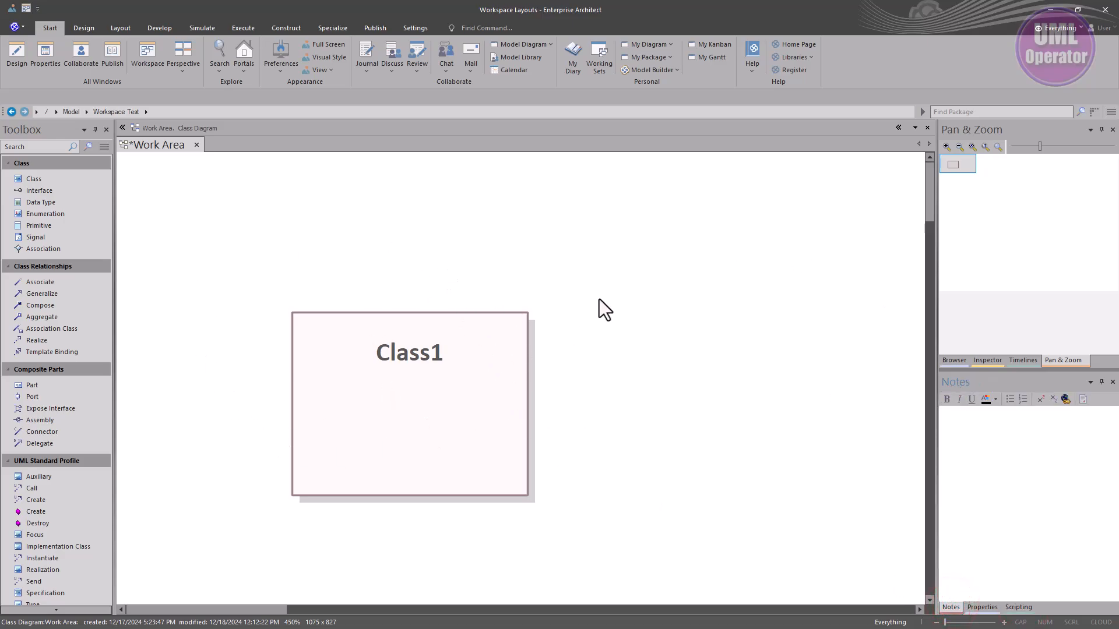
pyautogui.click(197, 145)
pyautogui.click(638, 352)
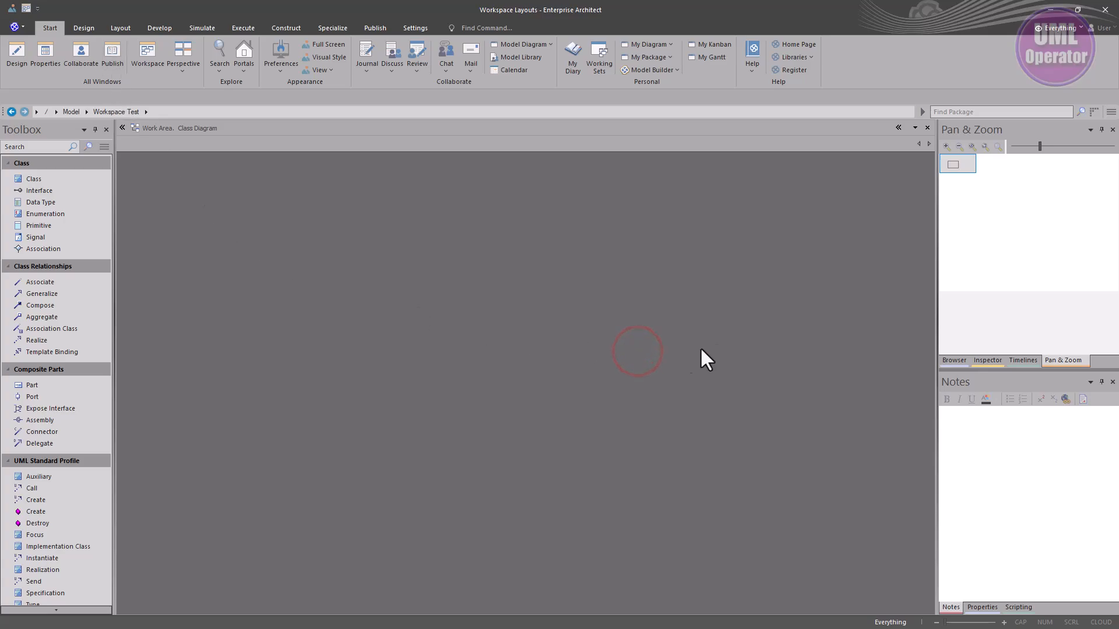
pyautogui.click(963, 359)
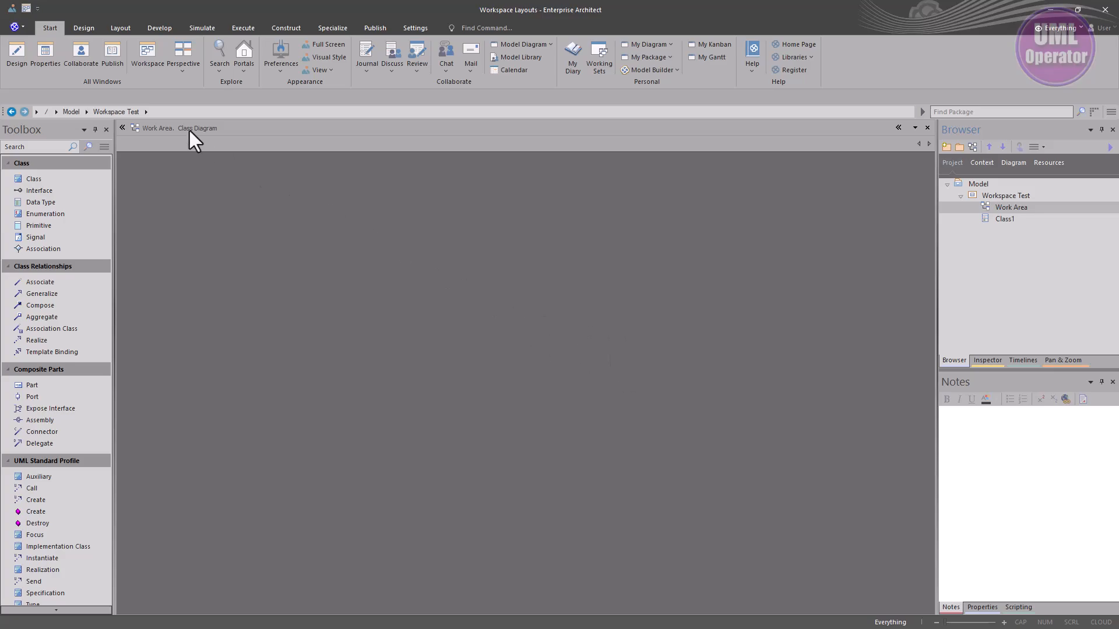
# Apply the Common user layout and check its docked Traceability window, ending with Notes in front.
pyautogui.click(29, 9)
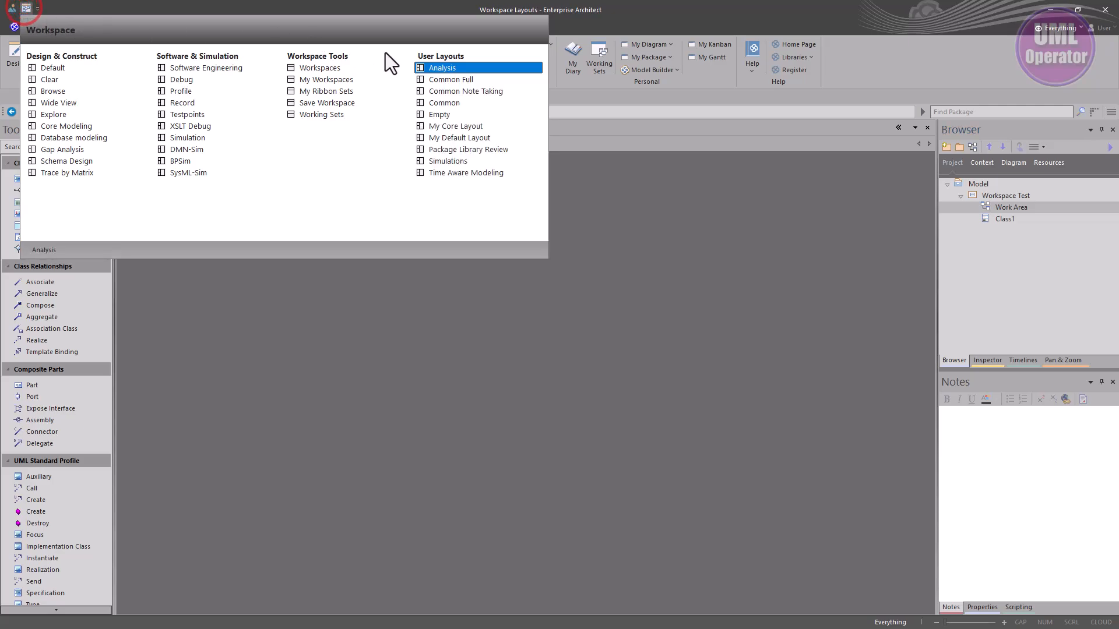
pyautogui.click(449, 105)
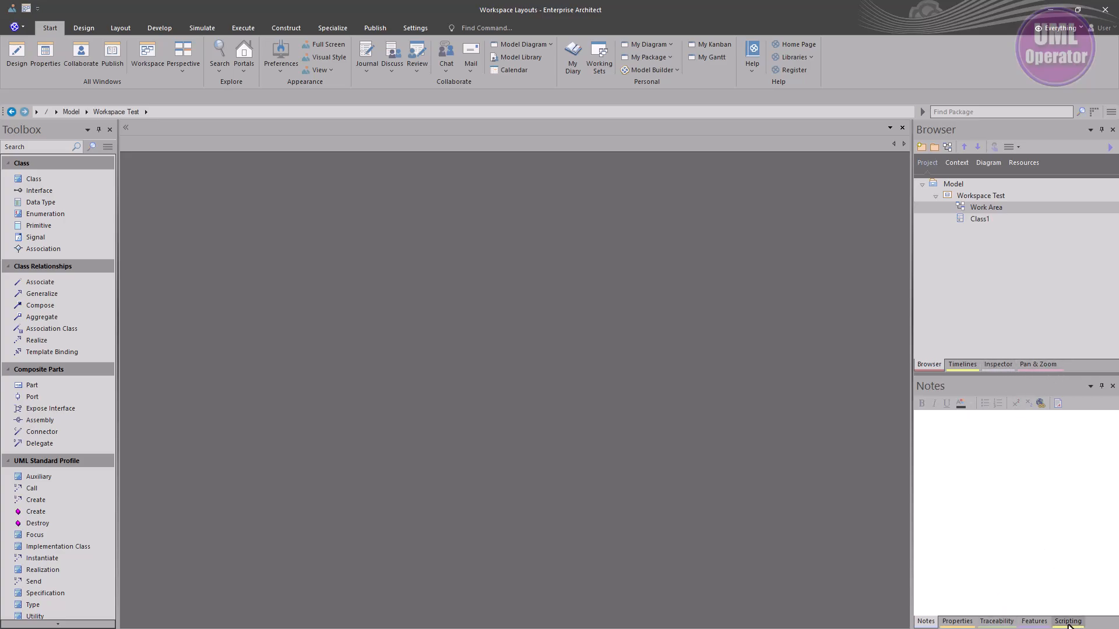
pyautogui.click(997, 622)
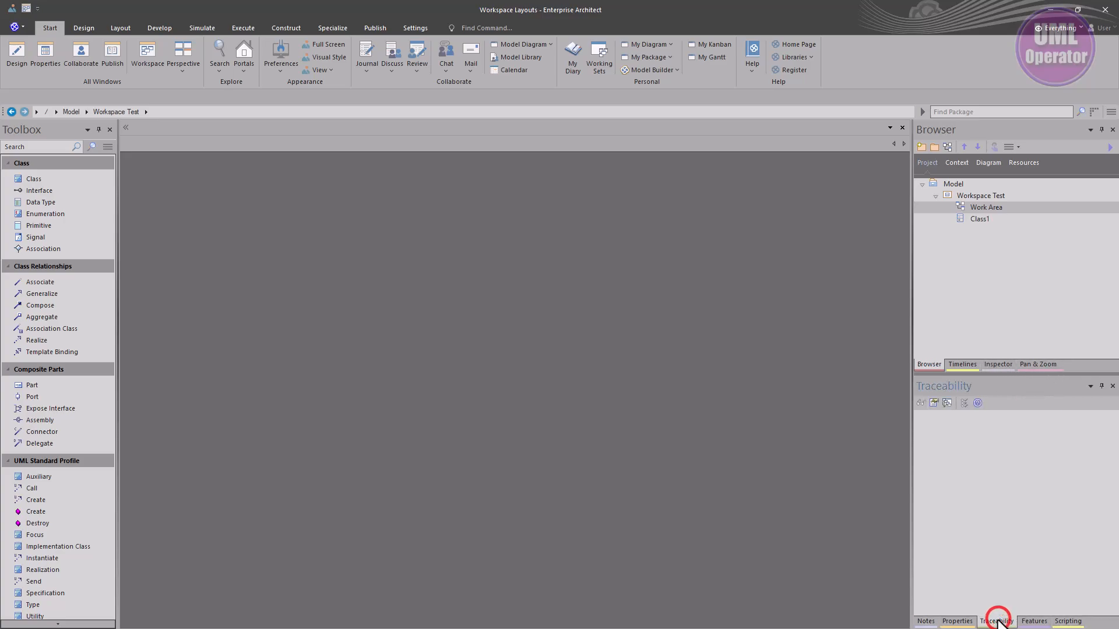
pyautogui.click(926, 621)
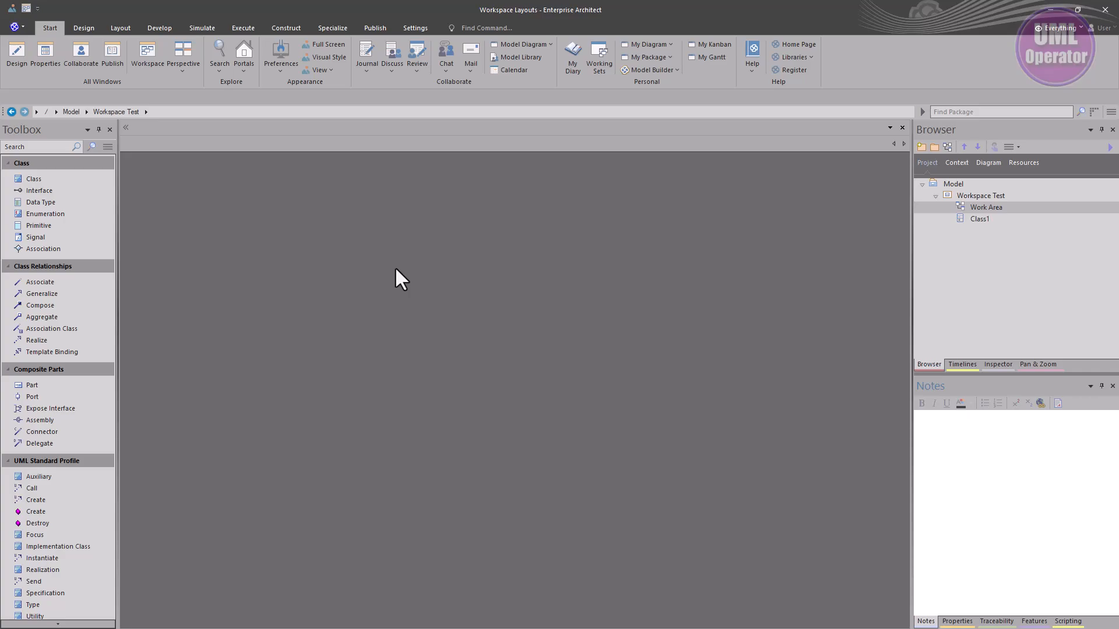
pyautogui.click(29, 7)
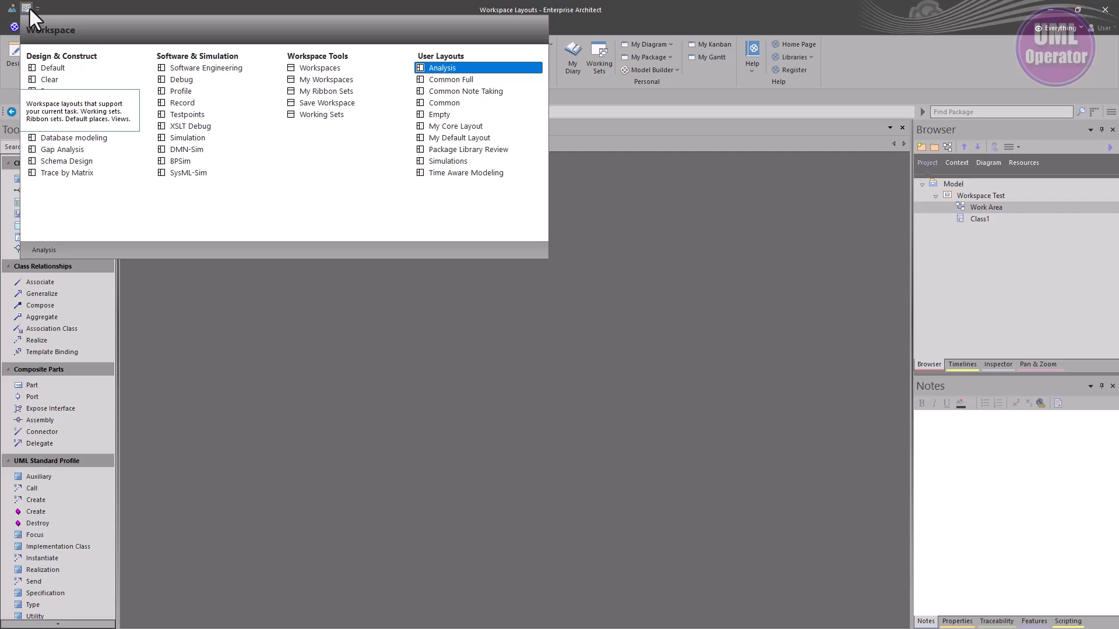
pyautogui.click(314, 307)
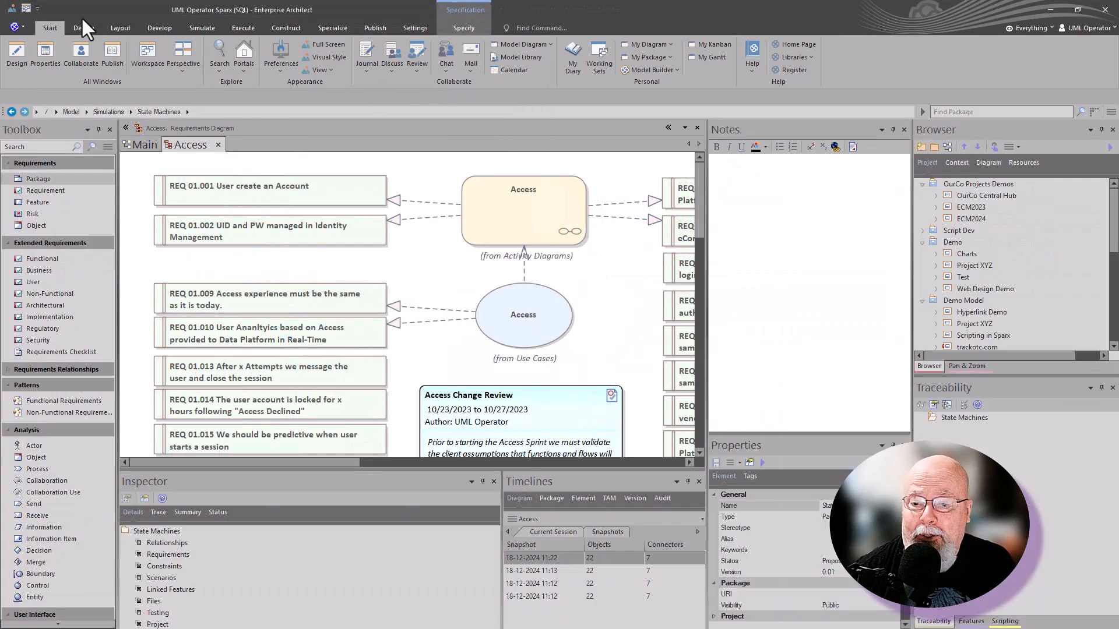
# Apply the Common Full, Common Note Taking and Empty user layouts in turn around the Access requirements diagram.
pyautogui.click(27, 9)
pyautogui.click(431, 79)
pyautogui.click(27, 9)
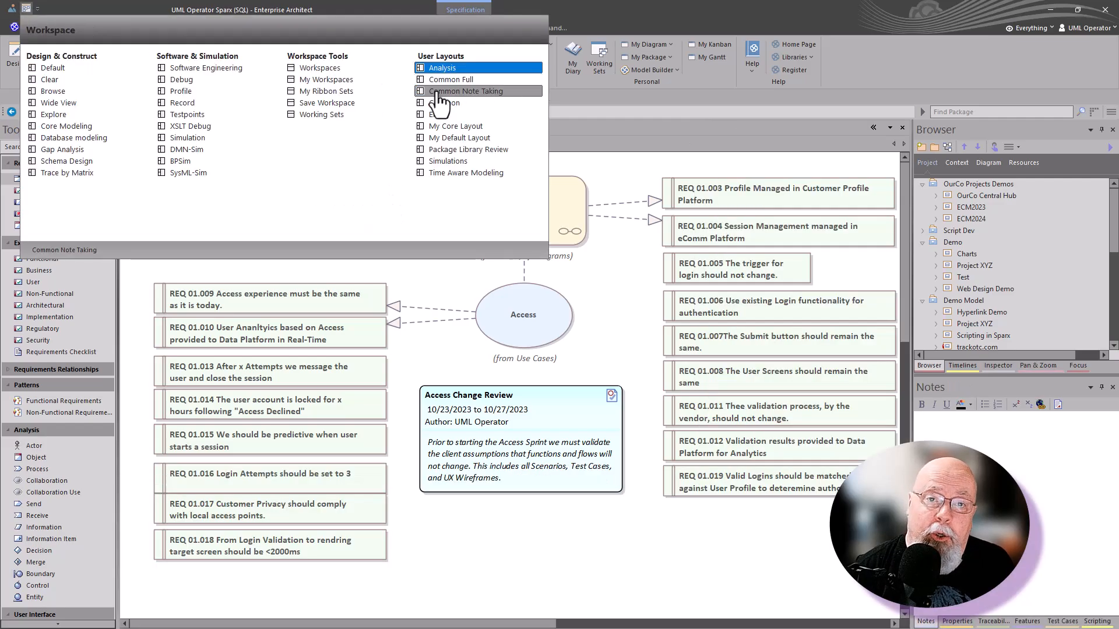
pyautogui.click(431, 80)
pyautogui.click(27, 8)
pyautogui.click(451, 118)
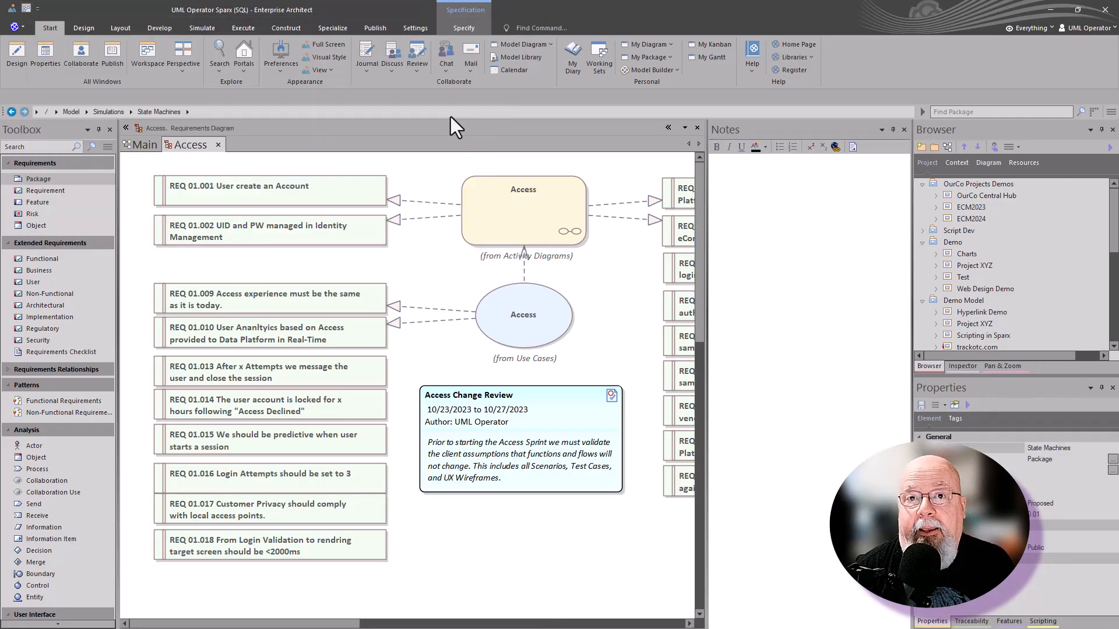
pyautogui.click(26, 9)
pyautogui.click(451, 138)
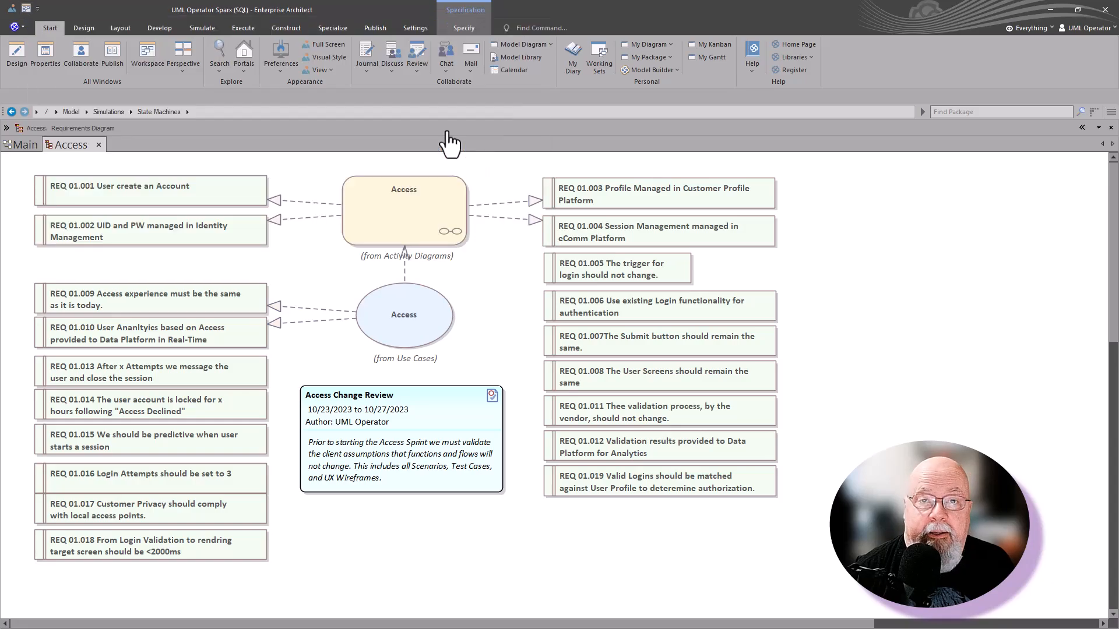
# Apply the Simulations user layout and start the interpreted simulation of the State Machine diagram.
pyautogui.click(29, 9)
pyautogui.click(453, 160)
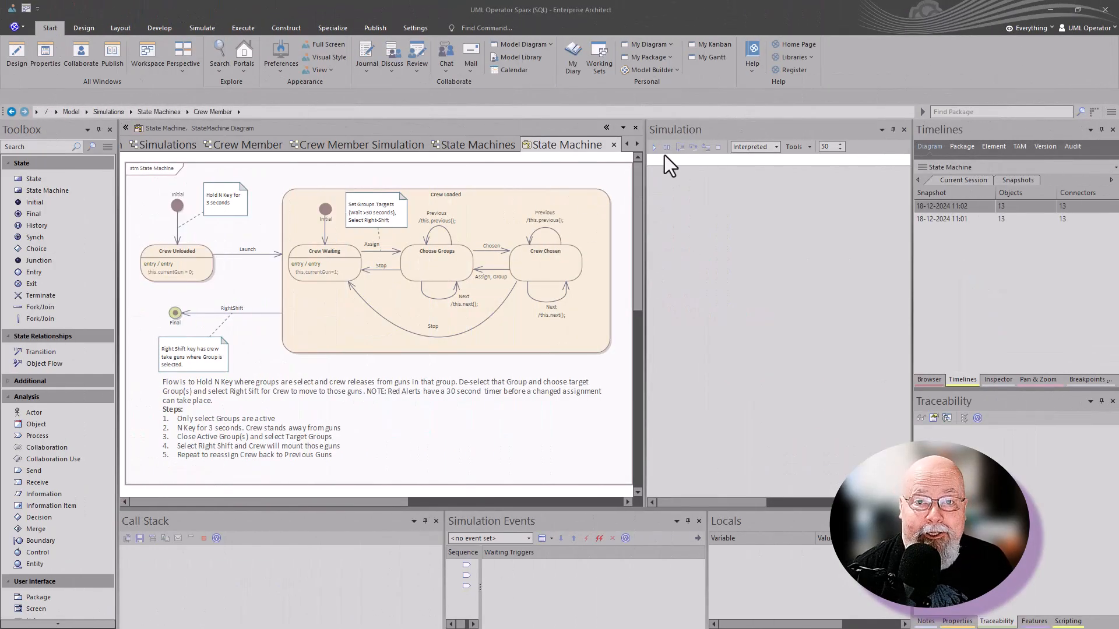
pyautogui.click(654, 147)
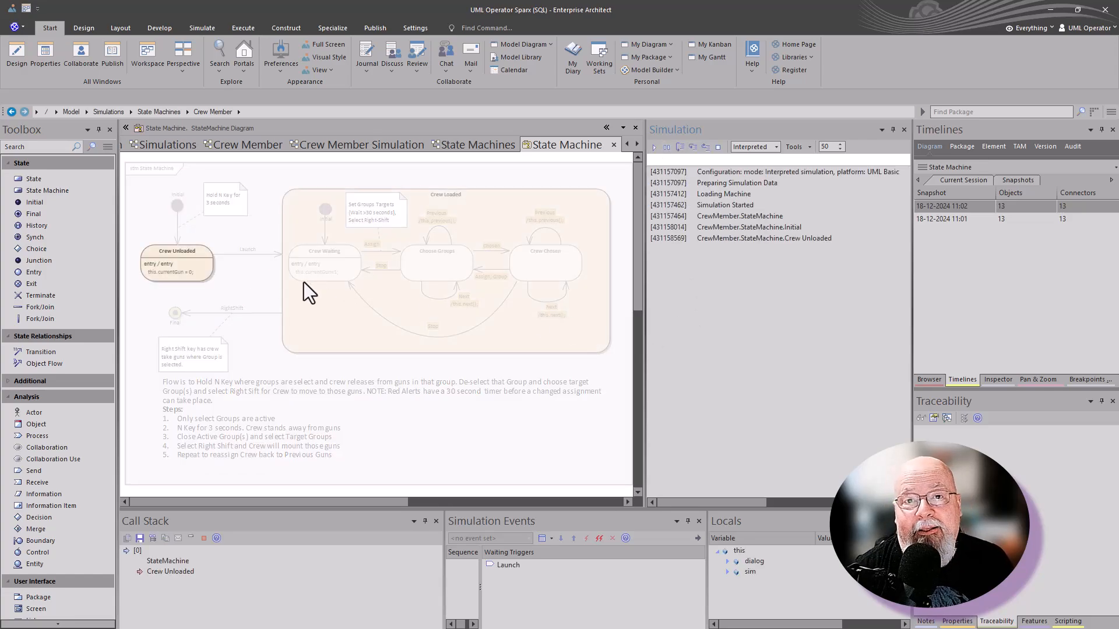
# Fire the Launch, Assign and Next triggers in the running state machine simulation.
pyautogui.doubleClick(508, 564)
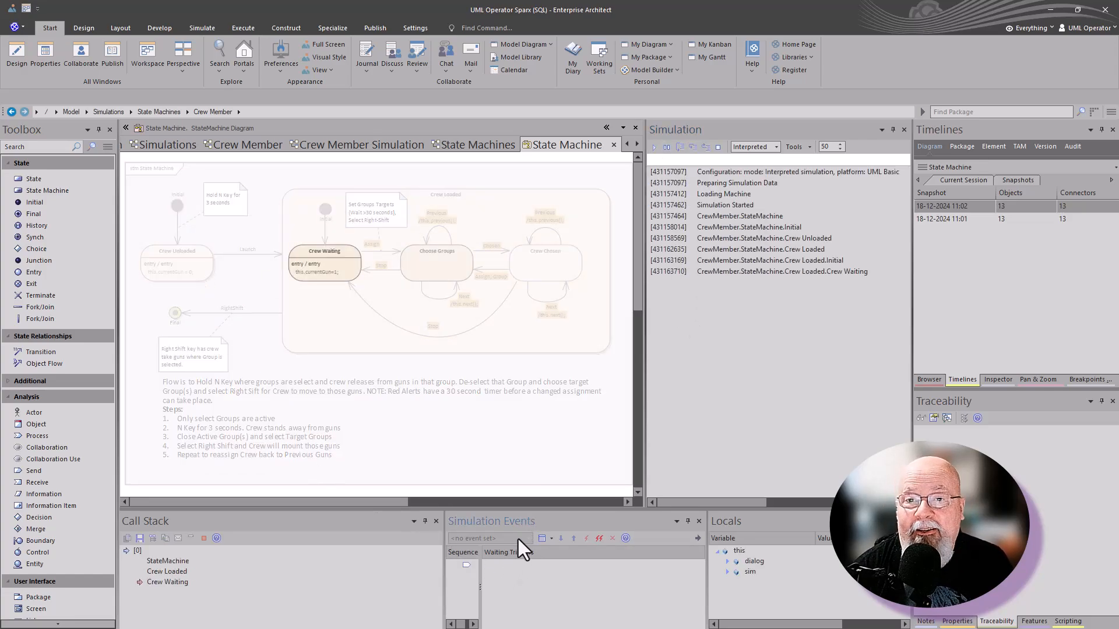
pyautogui.doubleClick(508, 565)
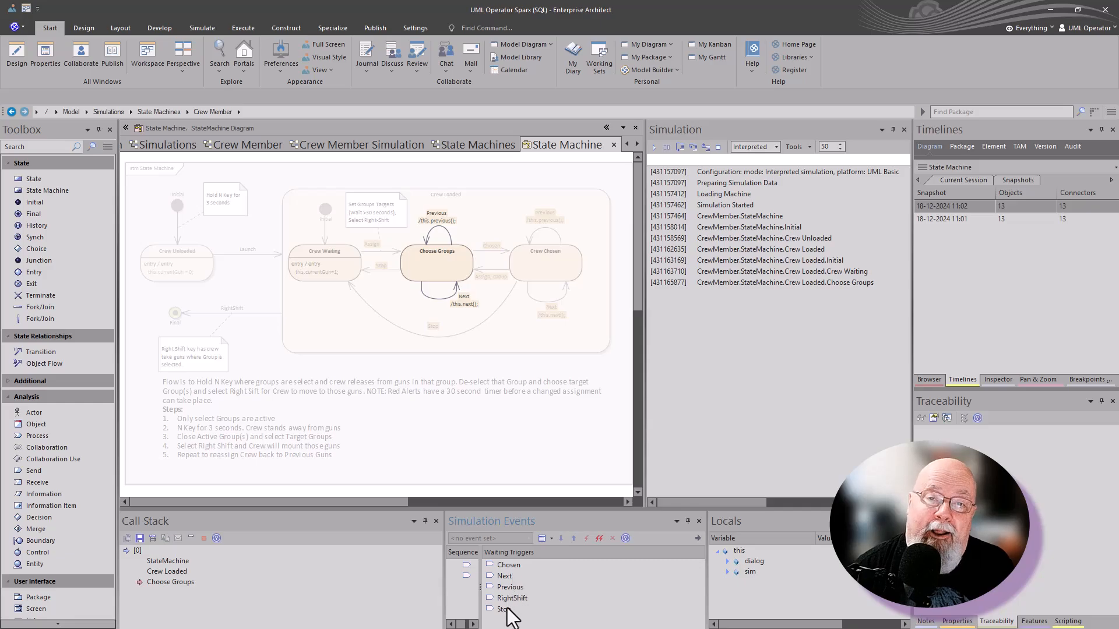
pyautogui.doubleClick(506, 576)
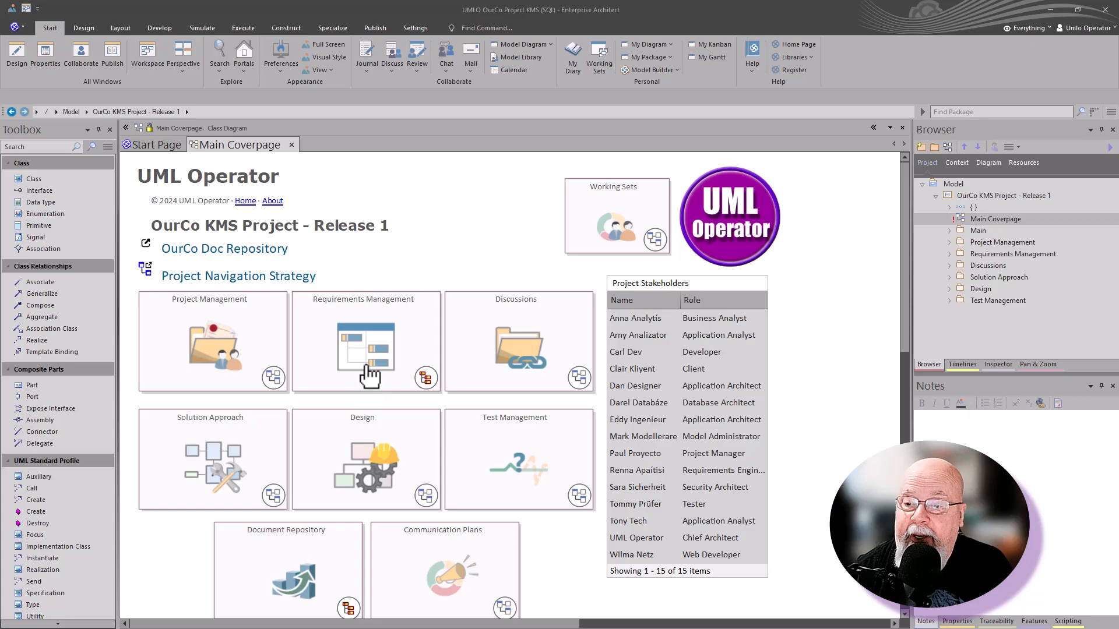
# Open the Requirements Analysis matrix through the Requirements Management and Business Requirements diagrams, and widen its source column to fit the requirement names.
pyautogui.doubleClick(359, 357)
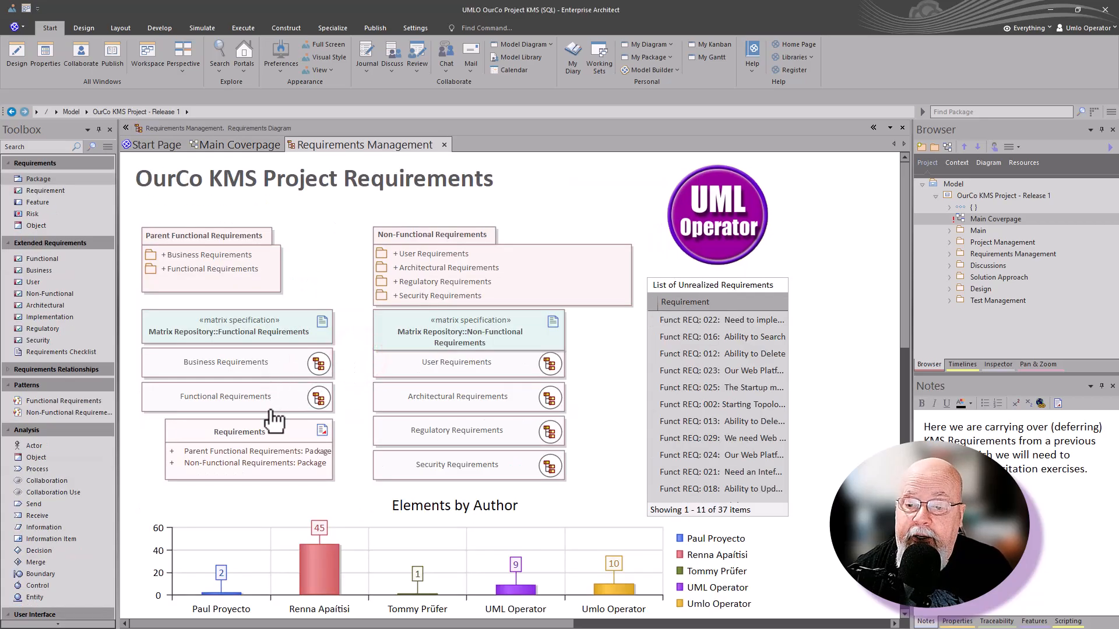
pyautogui.doubleClick(320, 367)
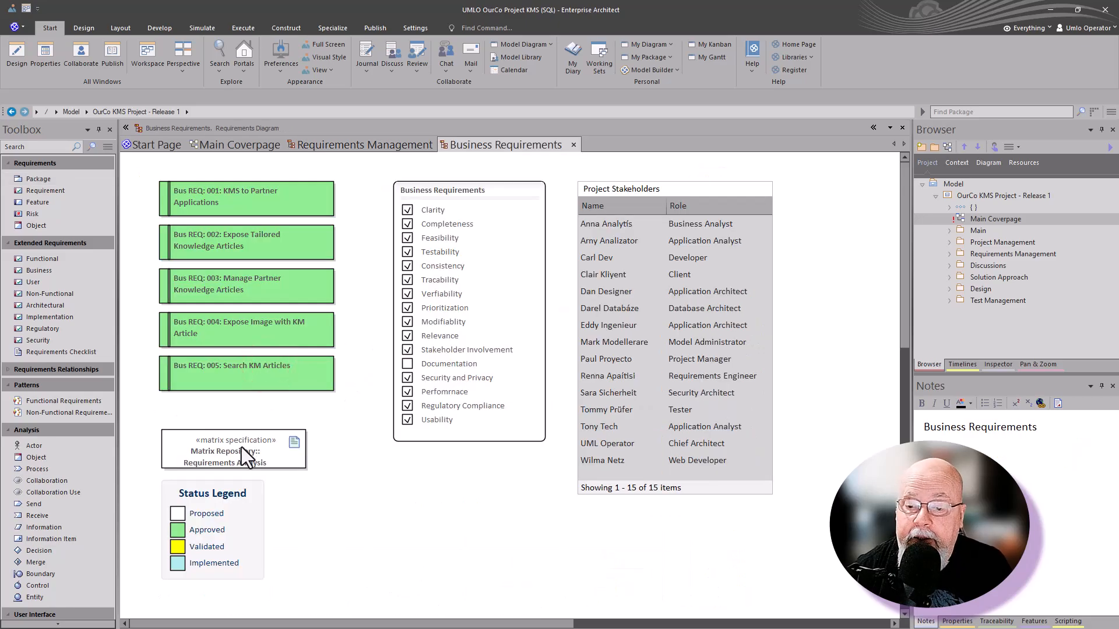
pyautogui.doubleClick(241, 446)
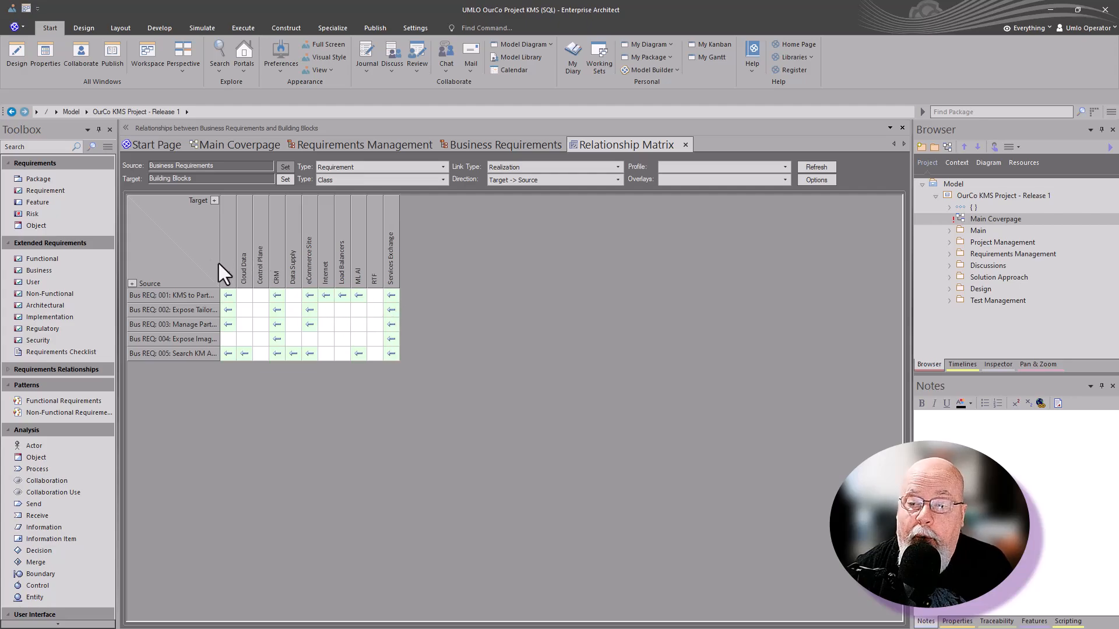
pyautogui.moveTo(219, 260); pyautogui.dragTo(308, 265)
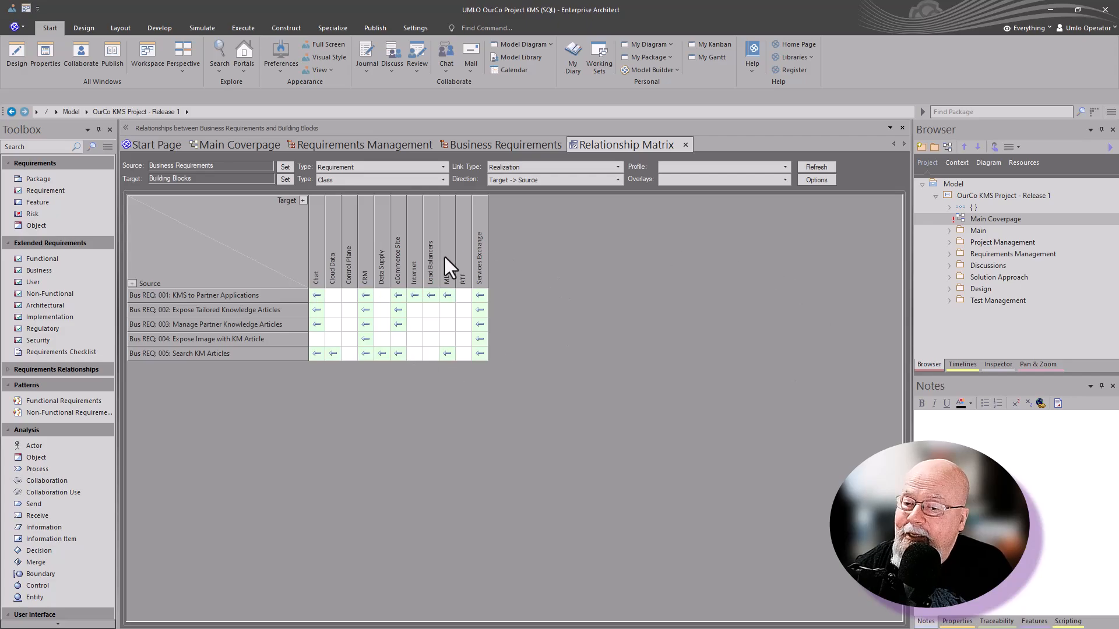
# Examine Bus REQ: 001 and its CRM realization properties in the matrix, and revisit the Business Requirements diagram before returning.
pyautogui.click(188, 295)
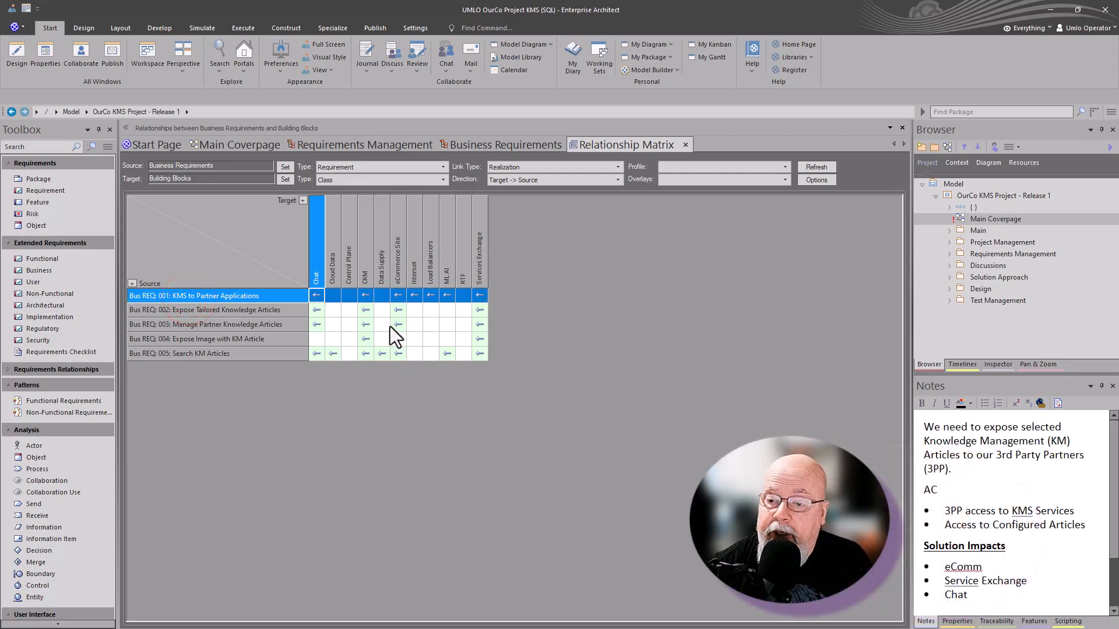
pyautogui.click(365, 295)
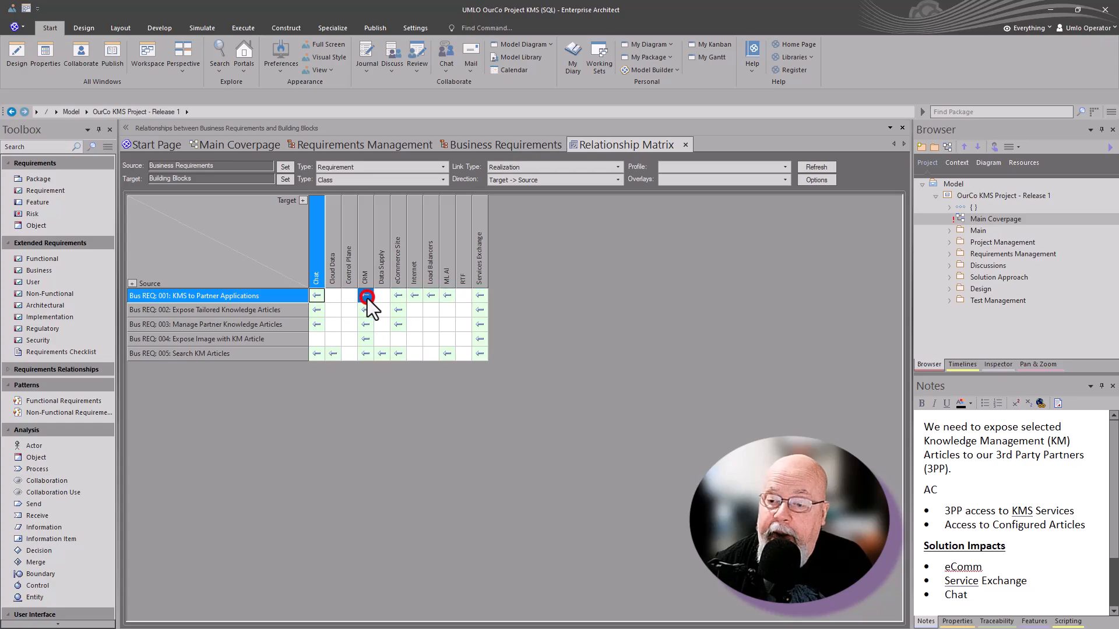
pyautogui.doubleClick(365, 296)
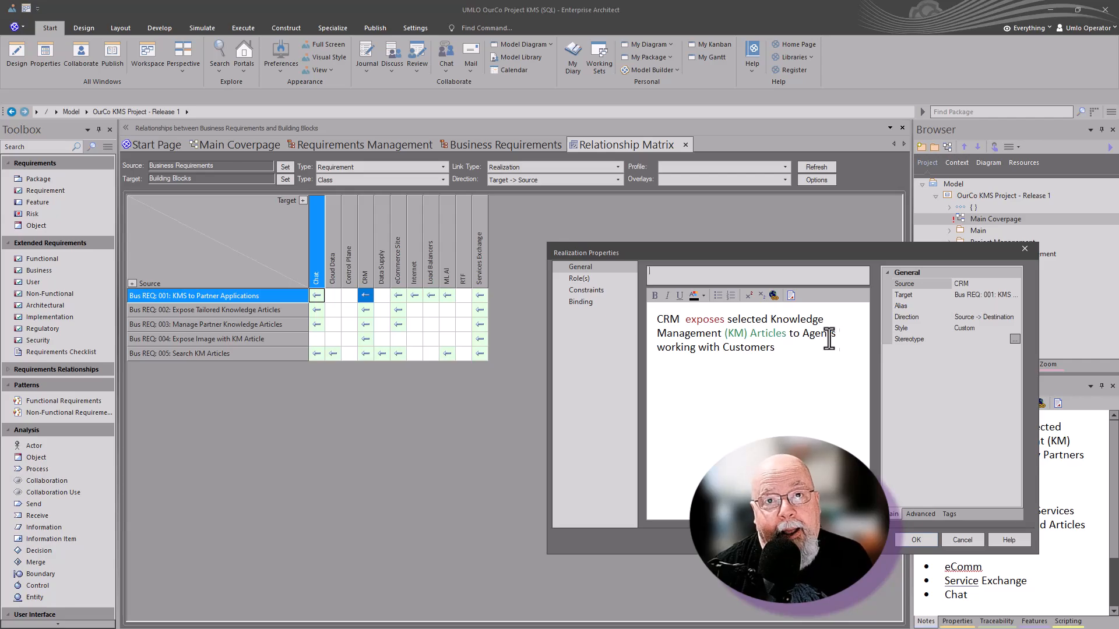
pyautogui.click(956, 541)
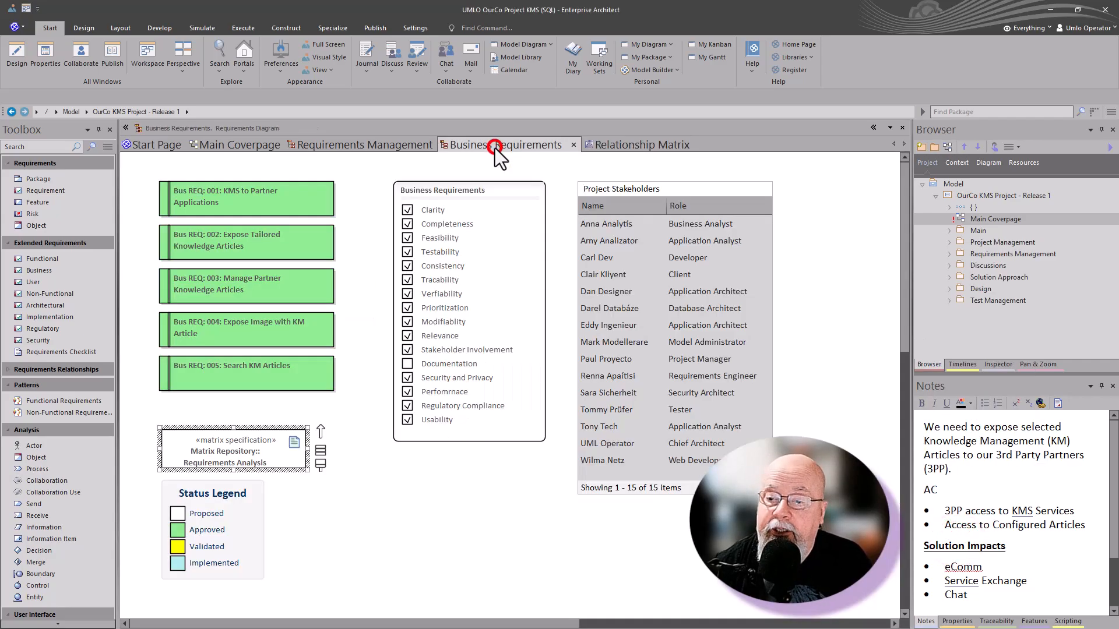
pyautogui.click(495, 147)
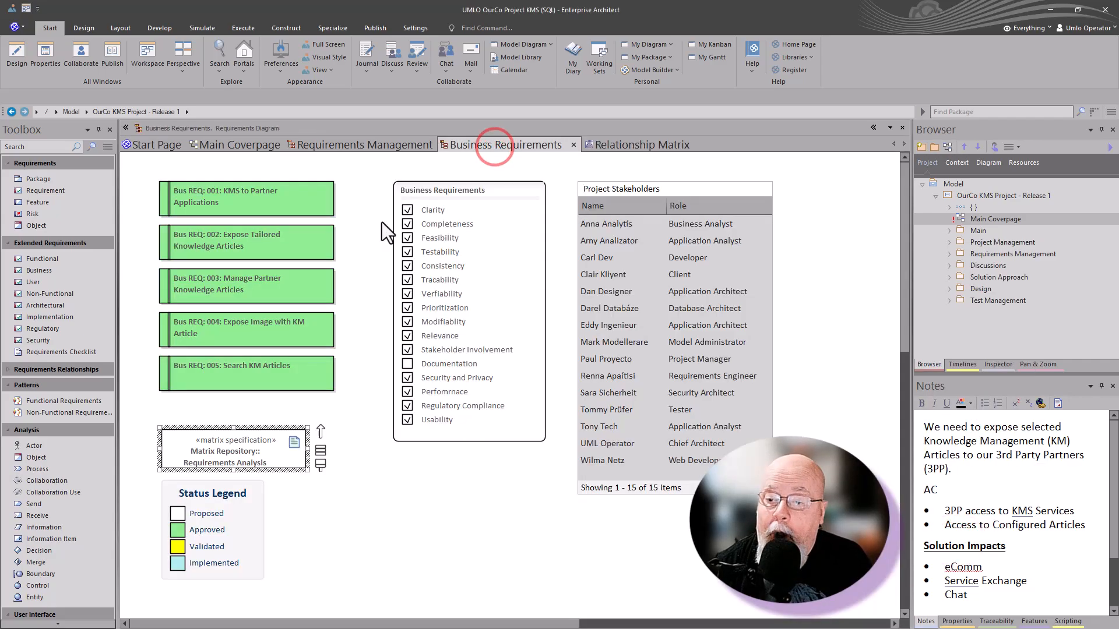
pyautogui.click(624, 145)
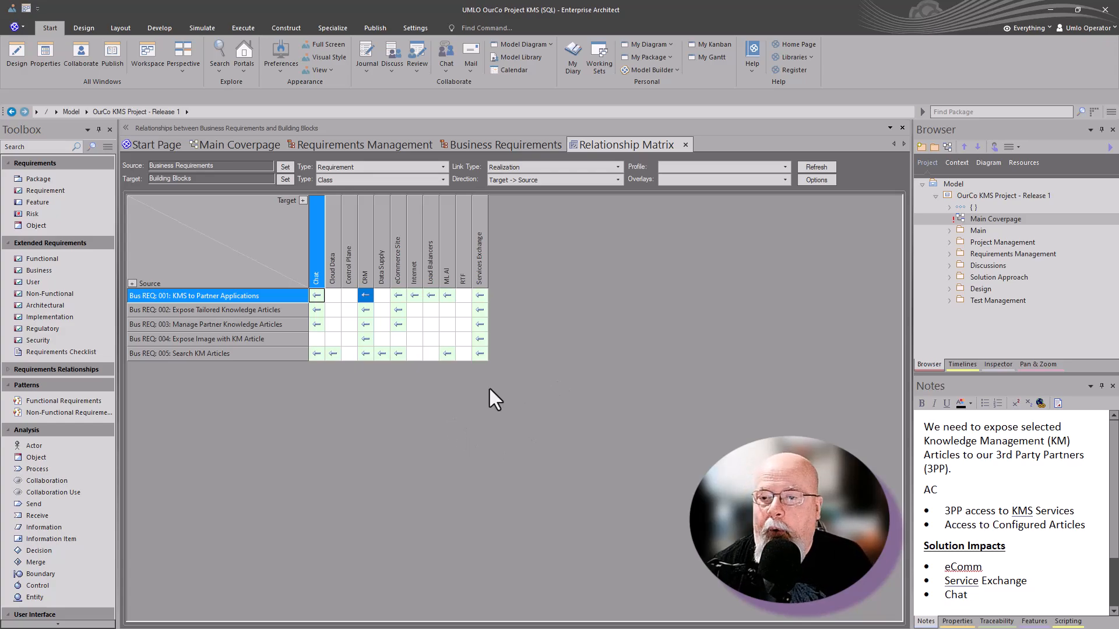
# Apply the Analysis user layout and inspect Bus REQ: 002, Bus REQ: 003 and the CRM building block from the matrix.
pyautogui.click(26, 9)
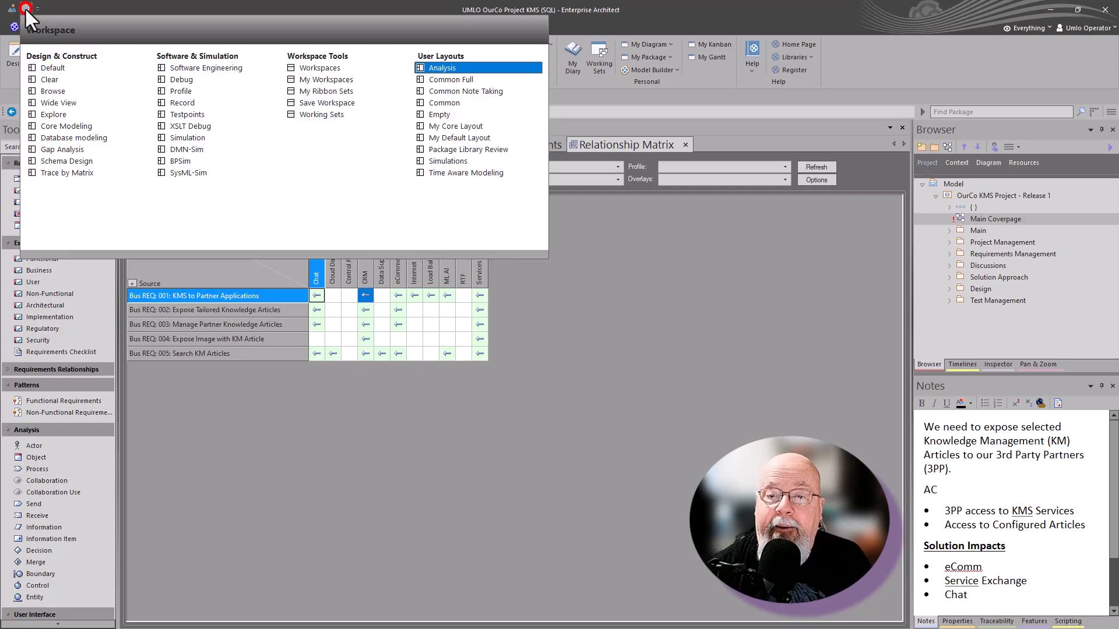
pyautogui.click(444, 69)
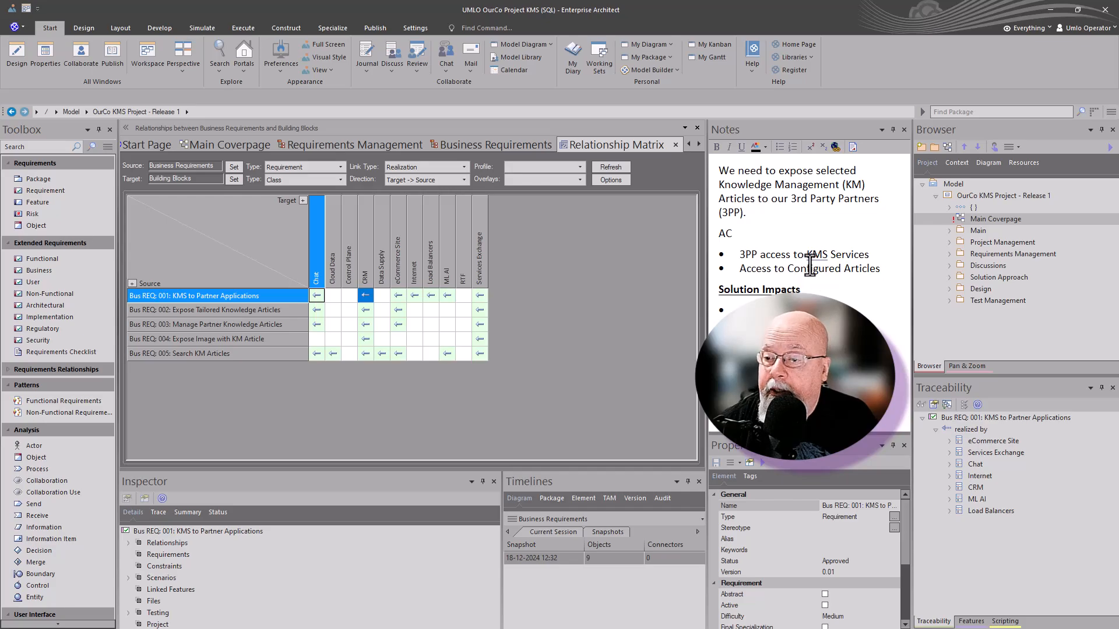
pyautogui.click(214, 315)
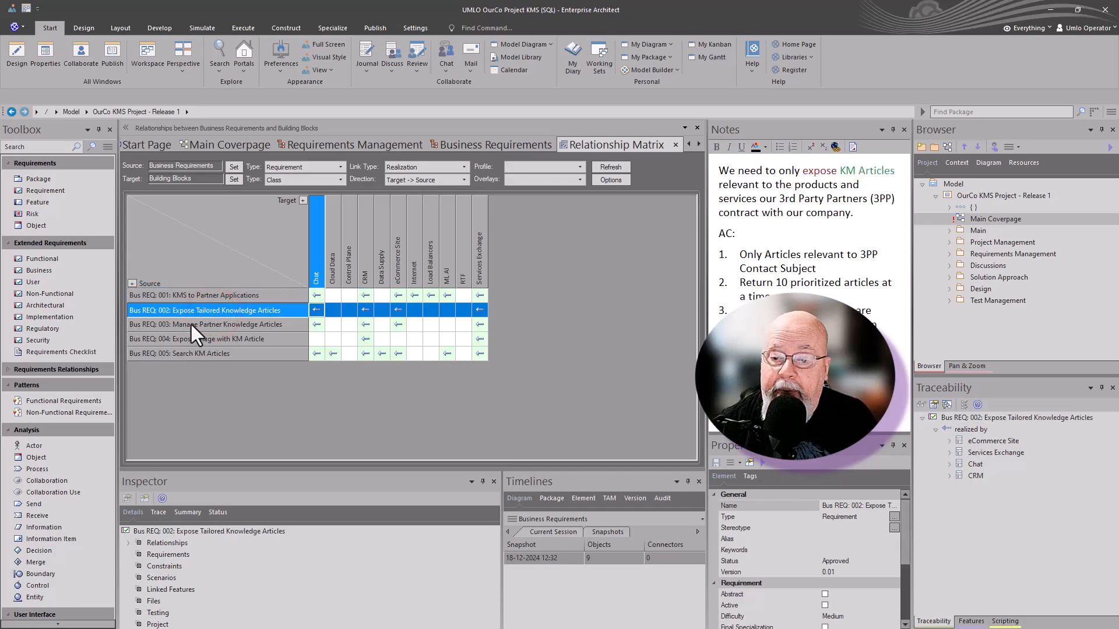
pyautogui.click(191, 324)
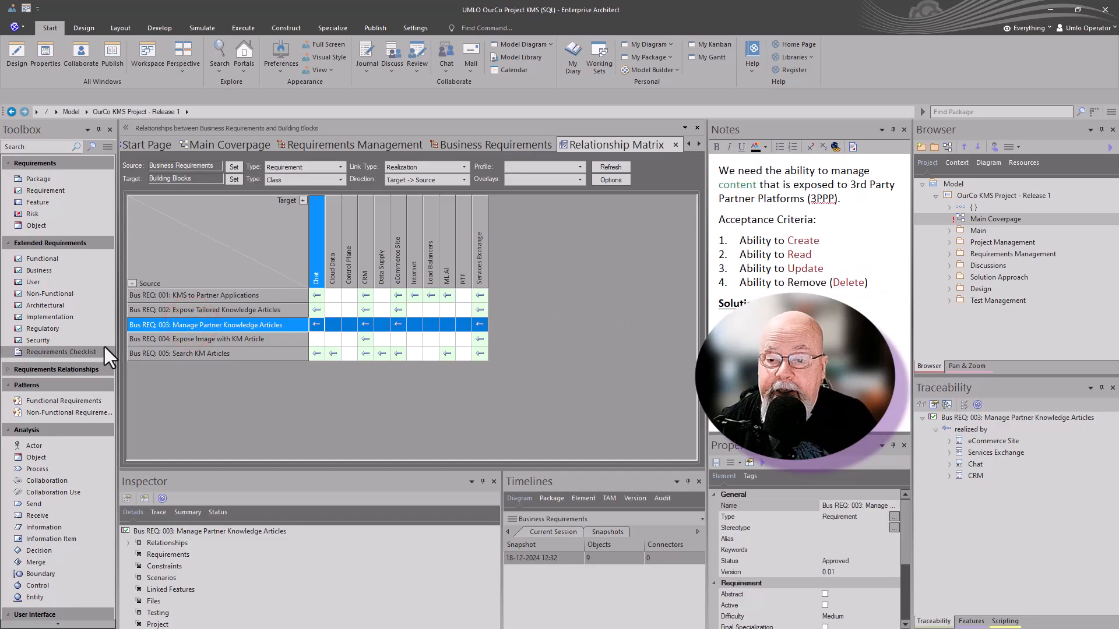
pyautogui.click(362, 274)
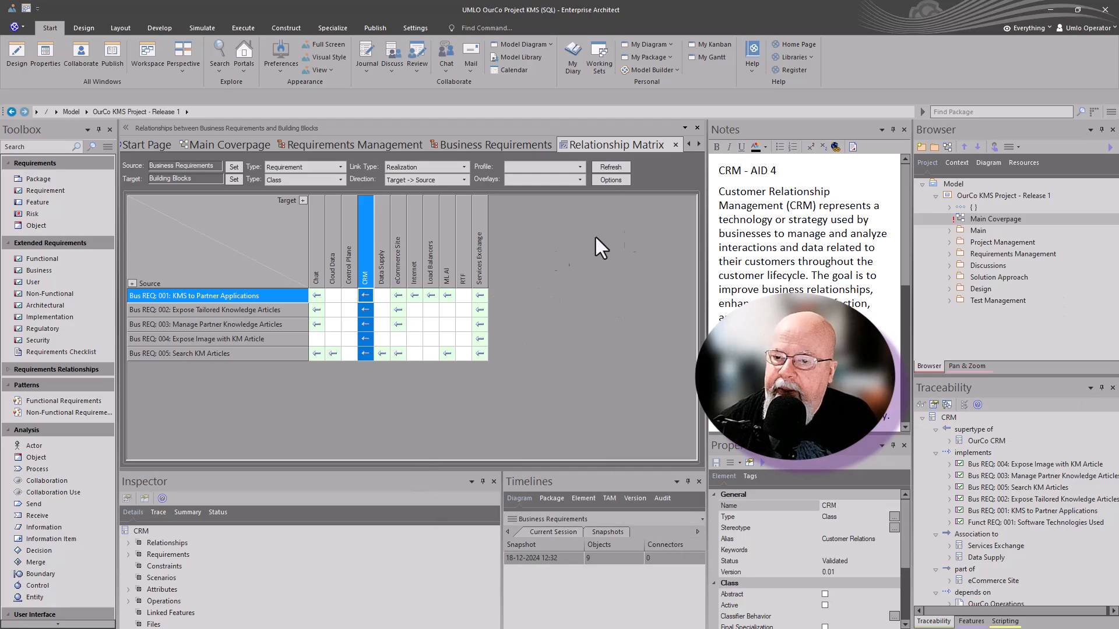
# Apply the Common user layout from the Relationship Matrix view.
pyautogui.click(26, 6)
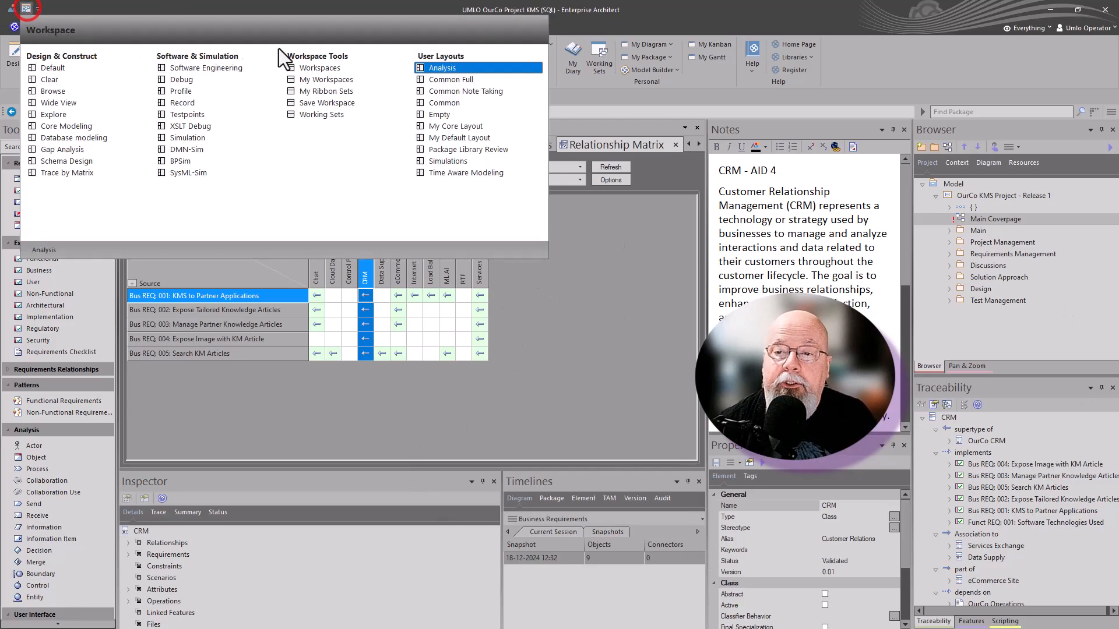
pyautogui.click(469, 101)
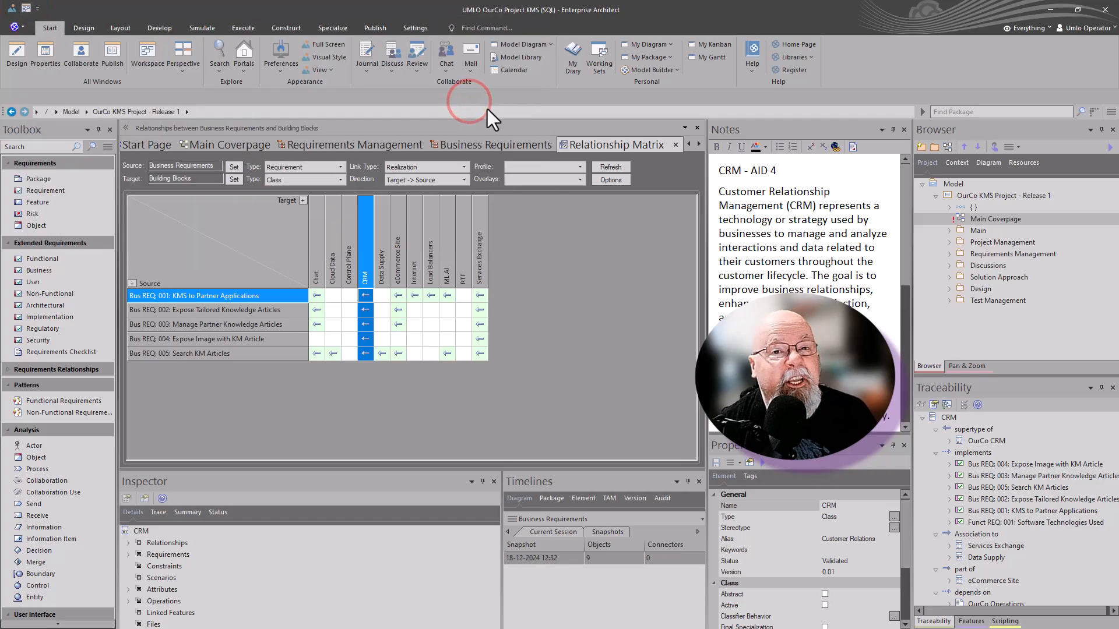